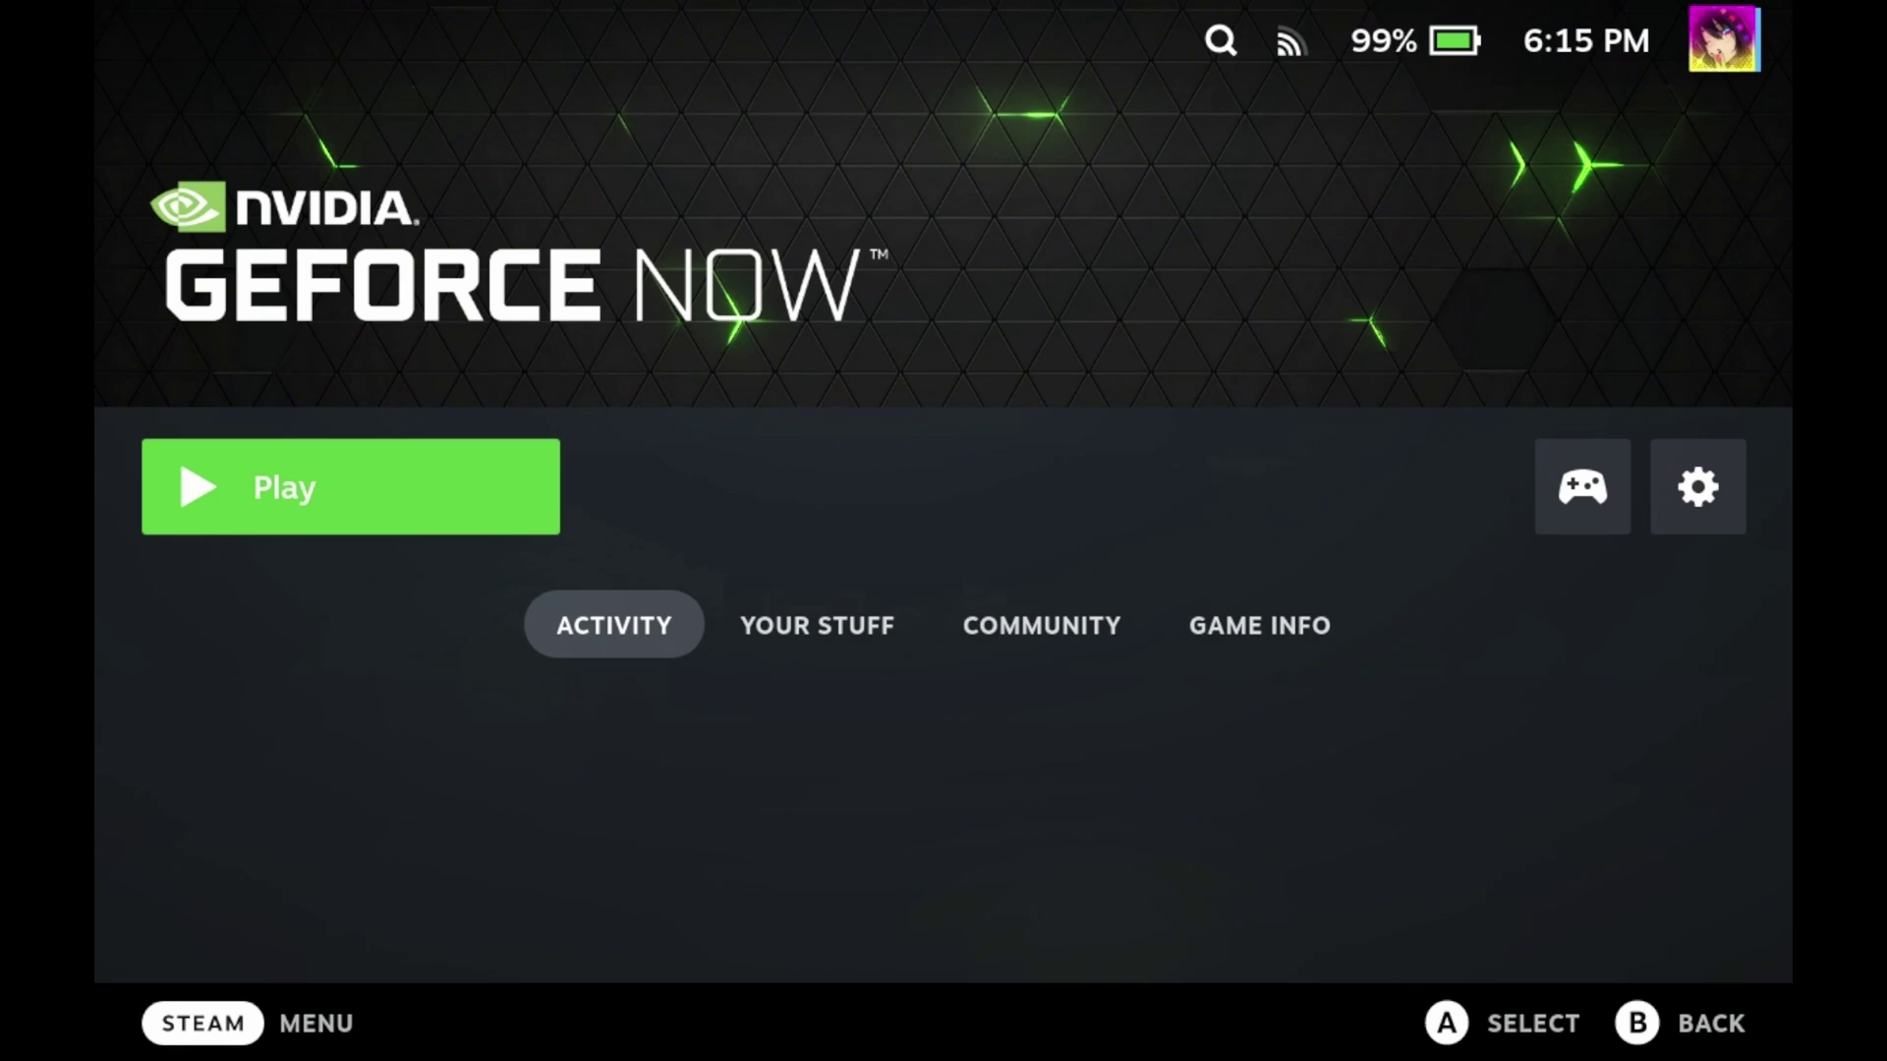
Step: Launch GeForce Now from the Steam library and scroll its Games page to My Library
key("Return")
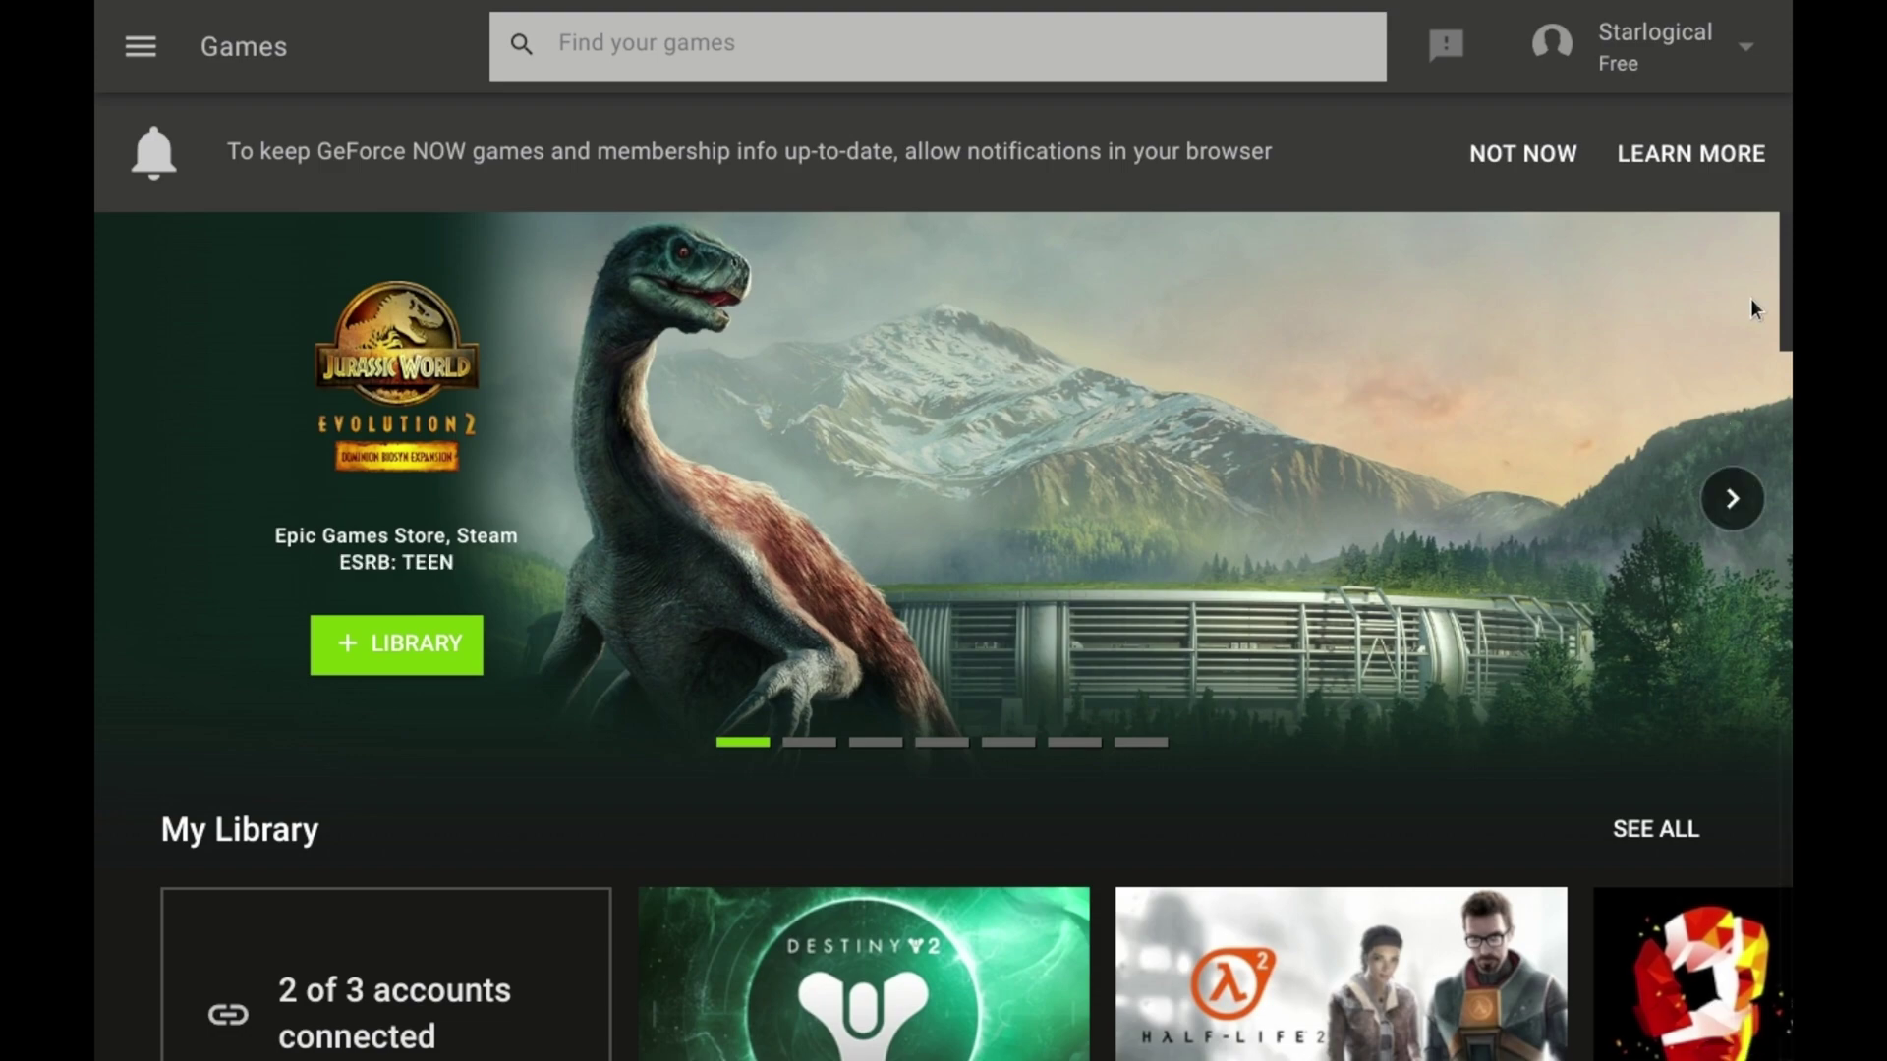
left_click_drag(1785, 313, 1784, 403)
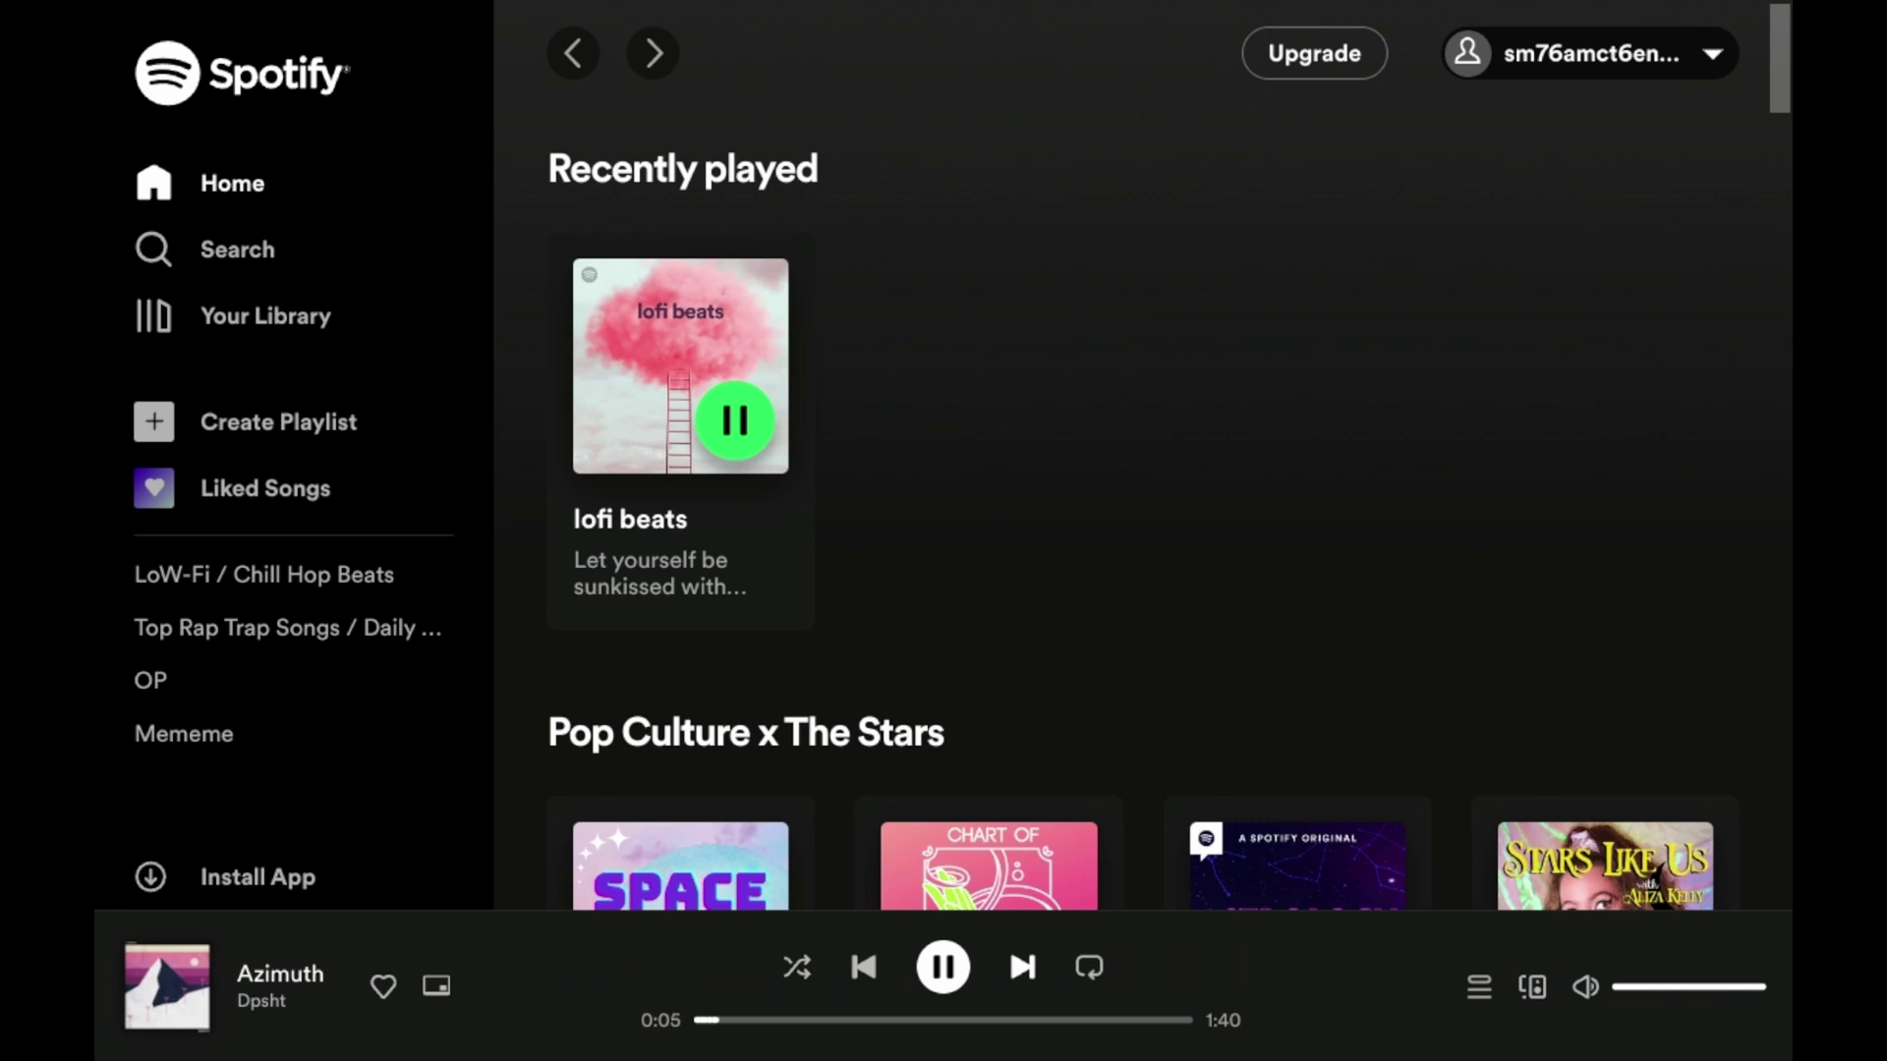
Step: Switch from the running apps list to Vampire Survivors
key("ctrl+1")
key("Down")
key("Return")
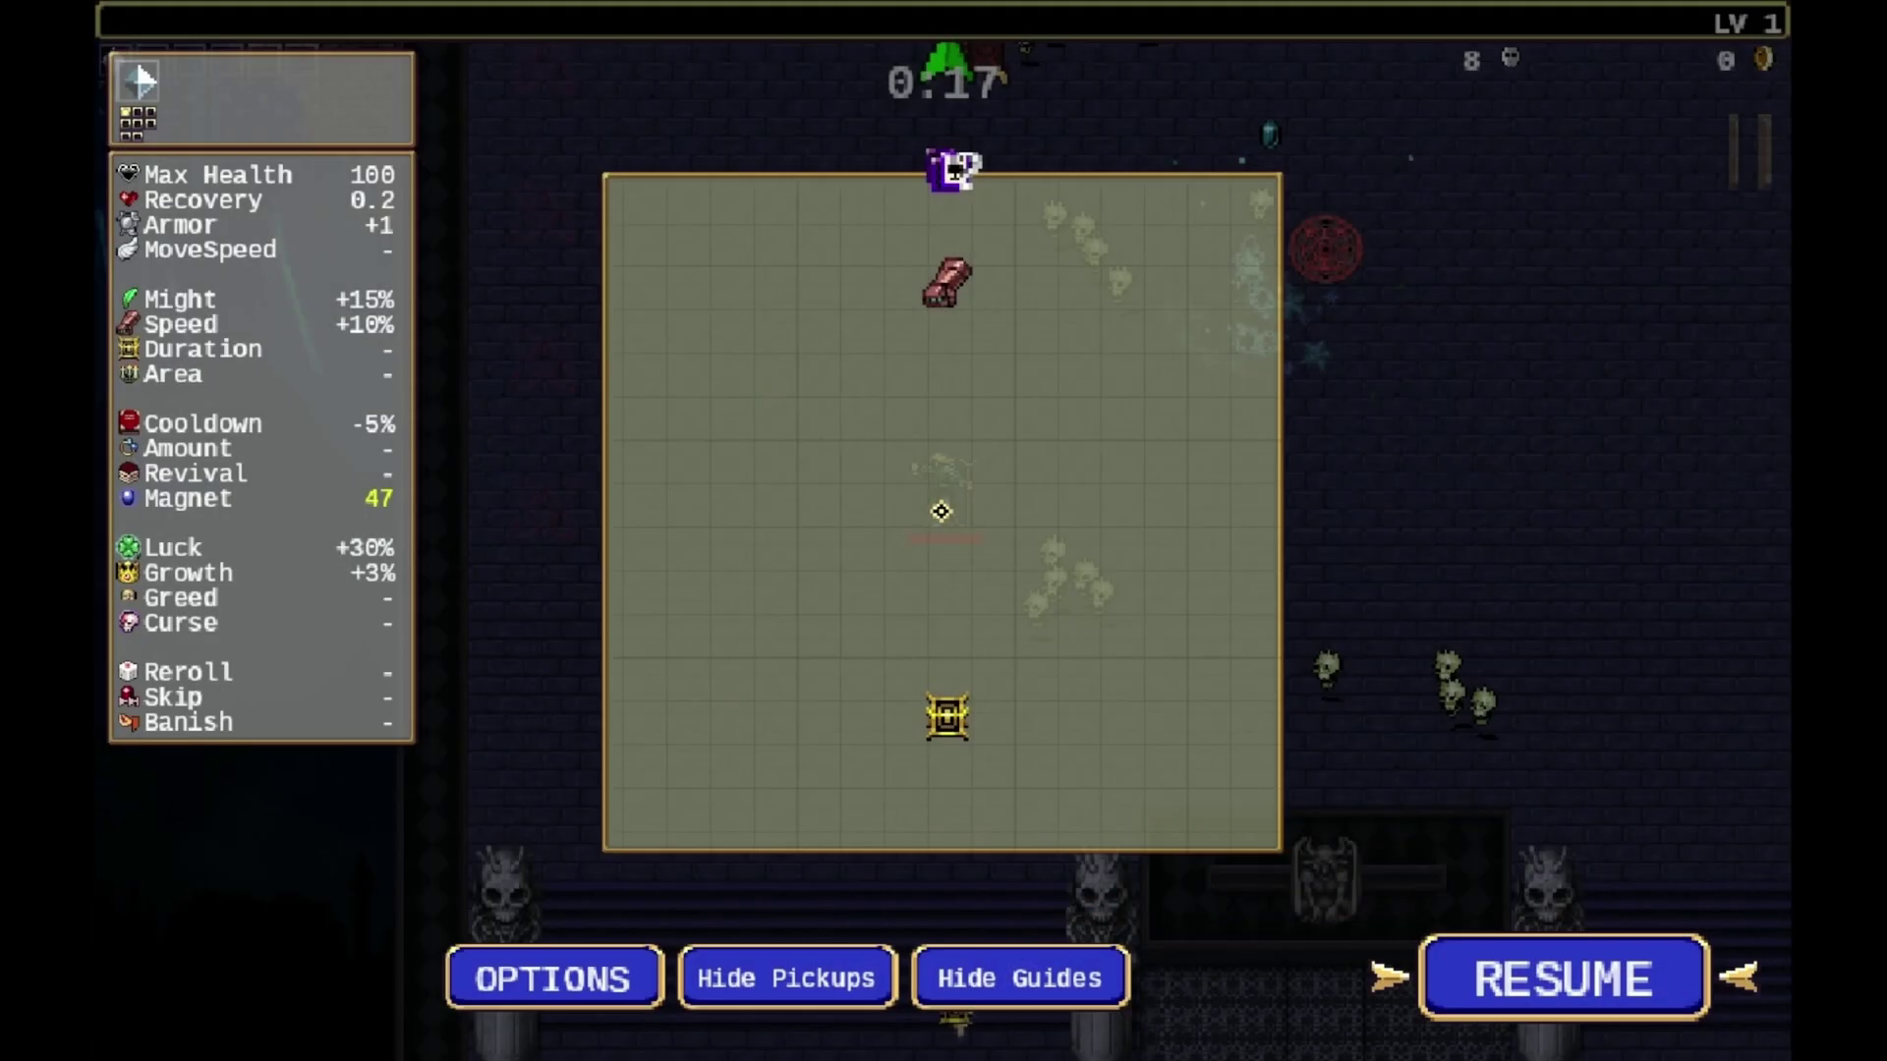
Step: Resume Vampire Survivors, walk the character down and right, then skip Spotify to the next track
key("Return")
key("Down")
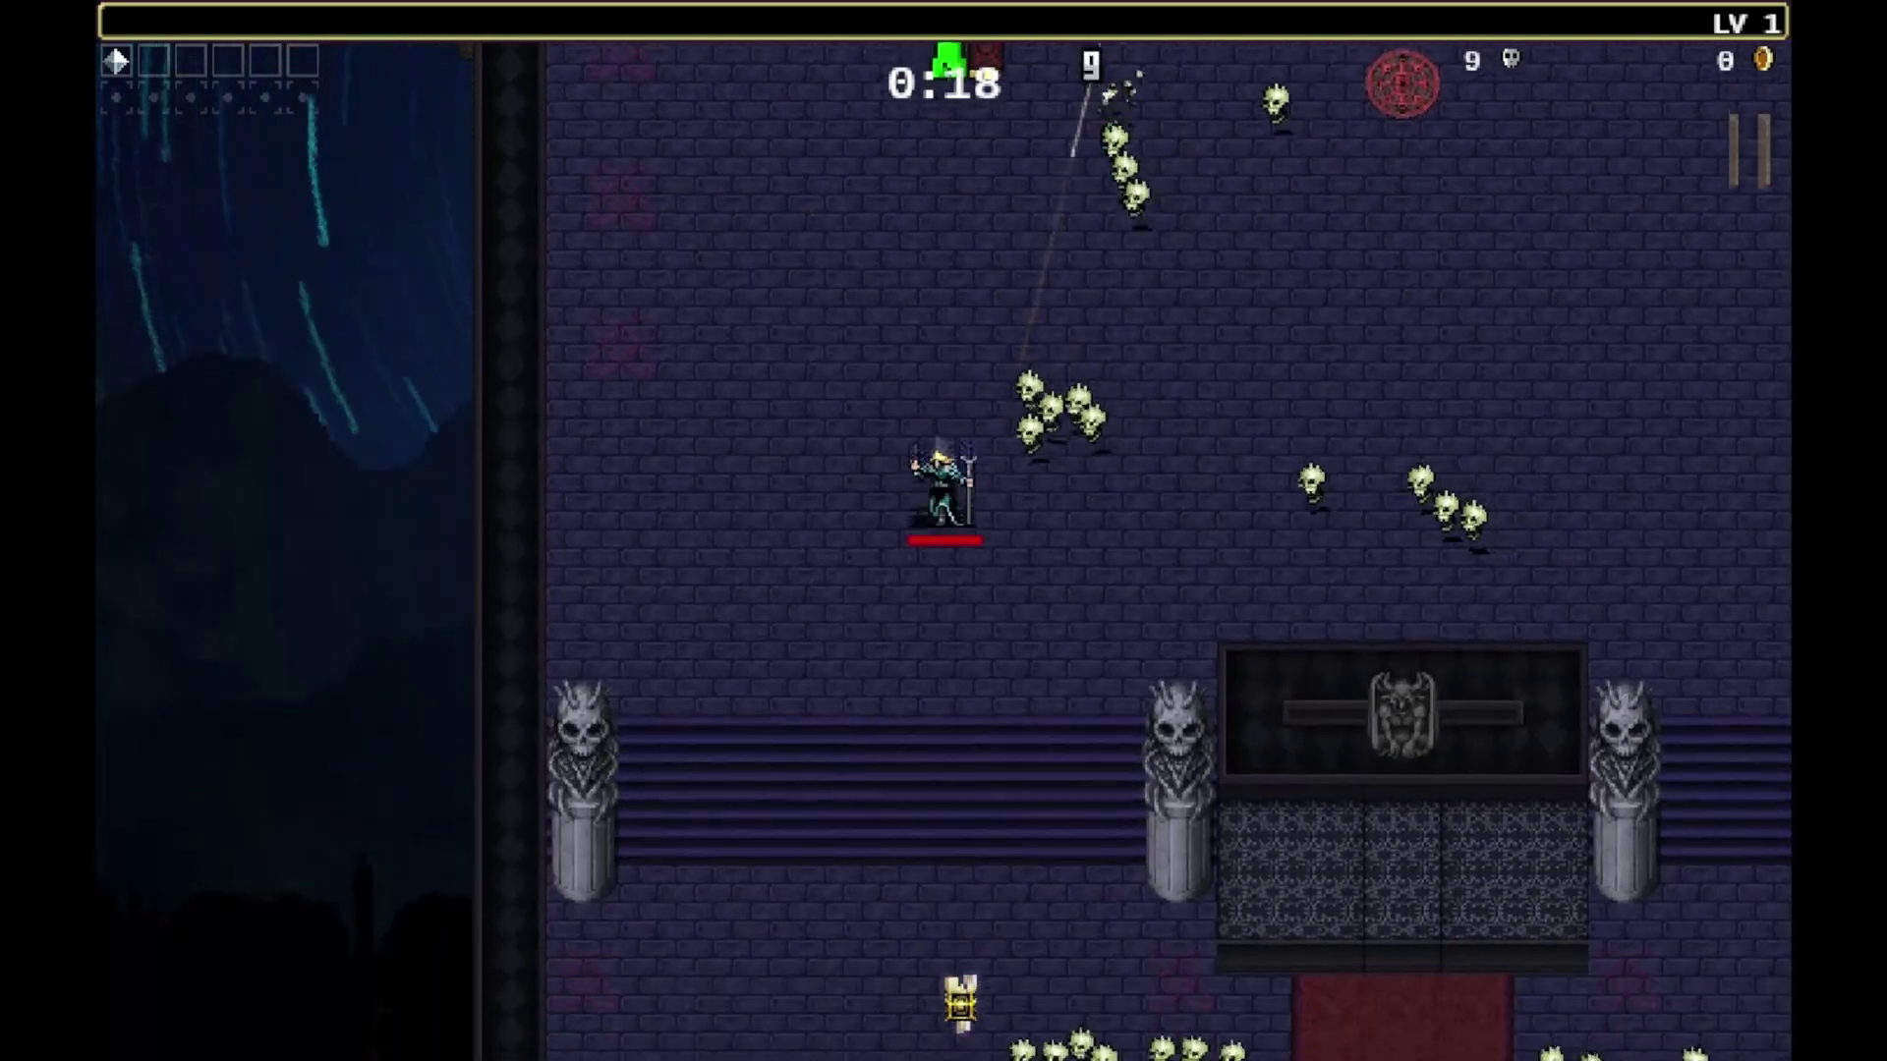
key("Down")
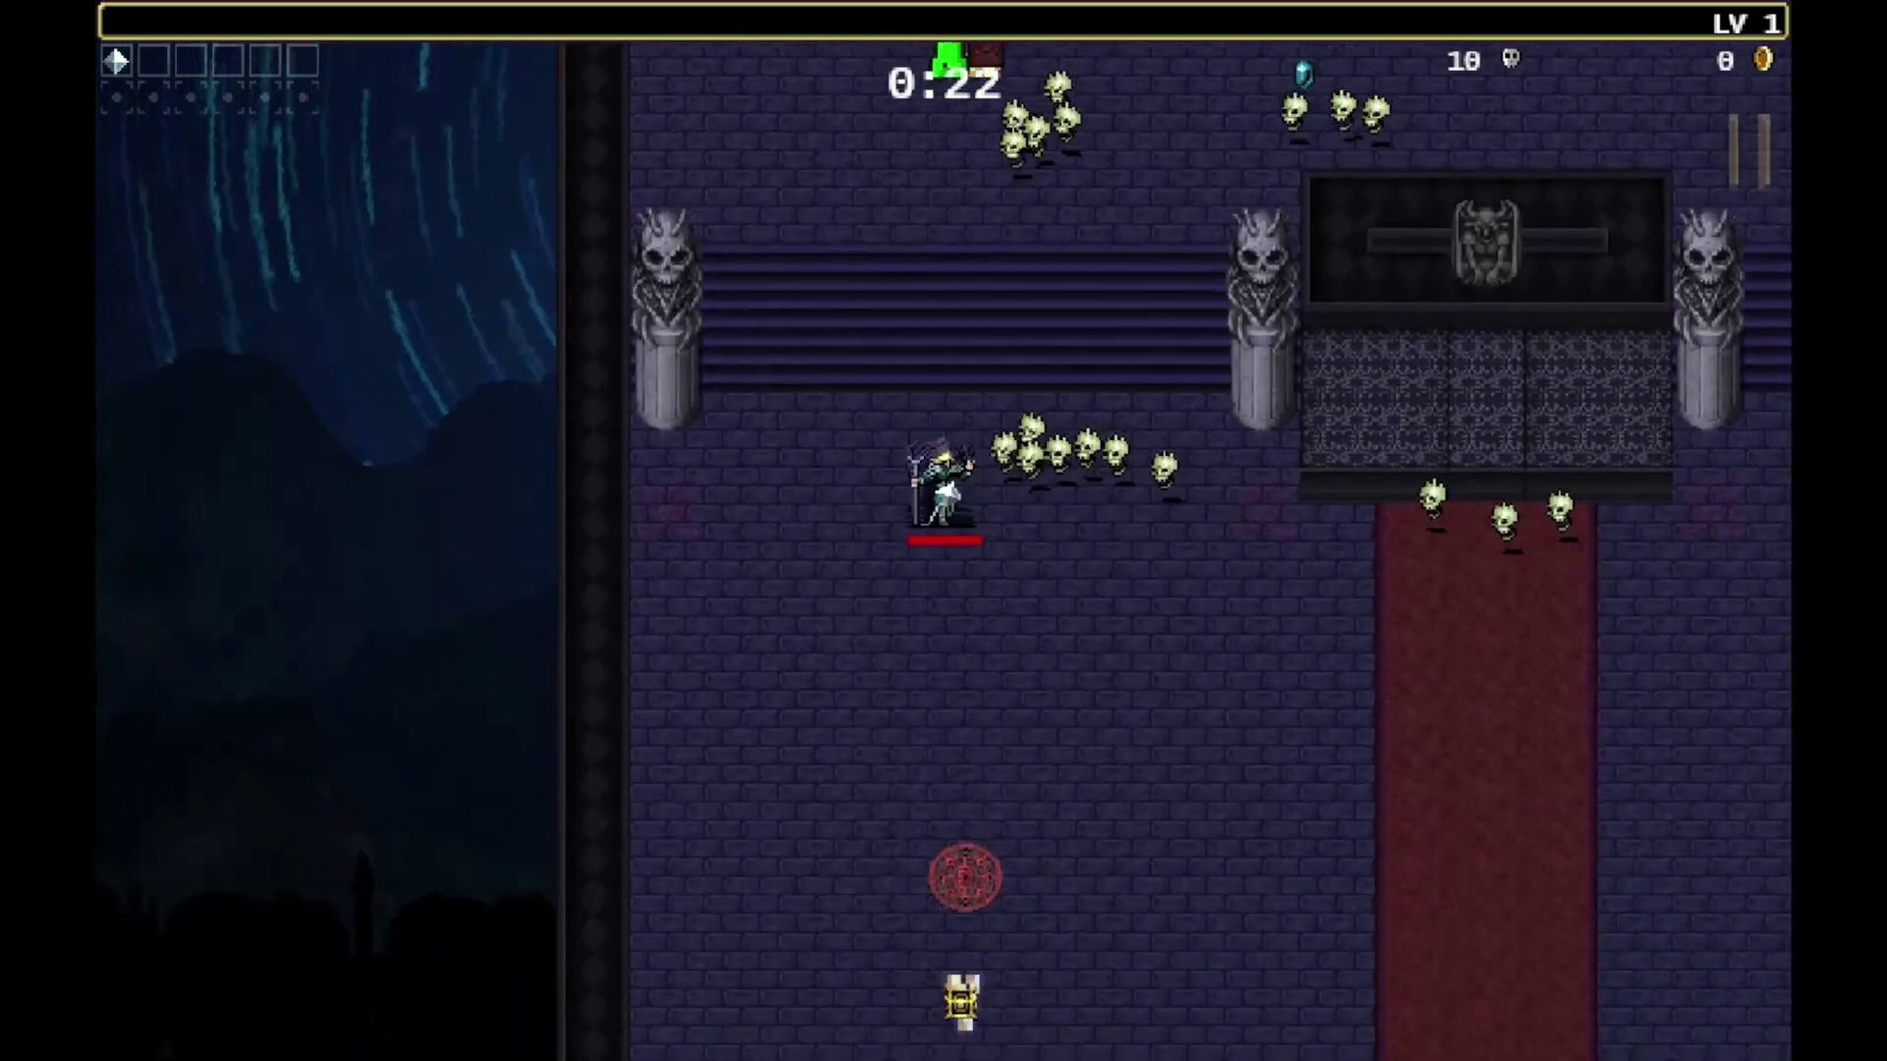
key("Down")
key("Right")
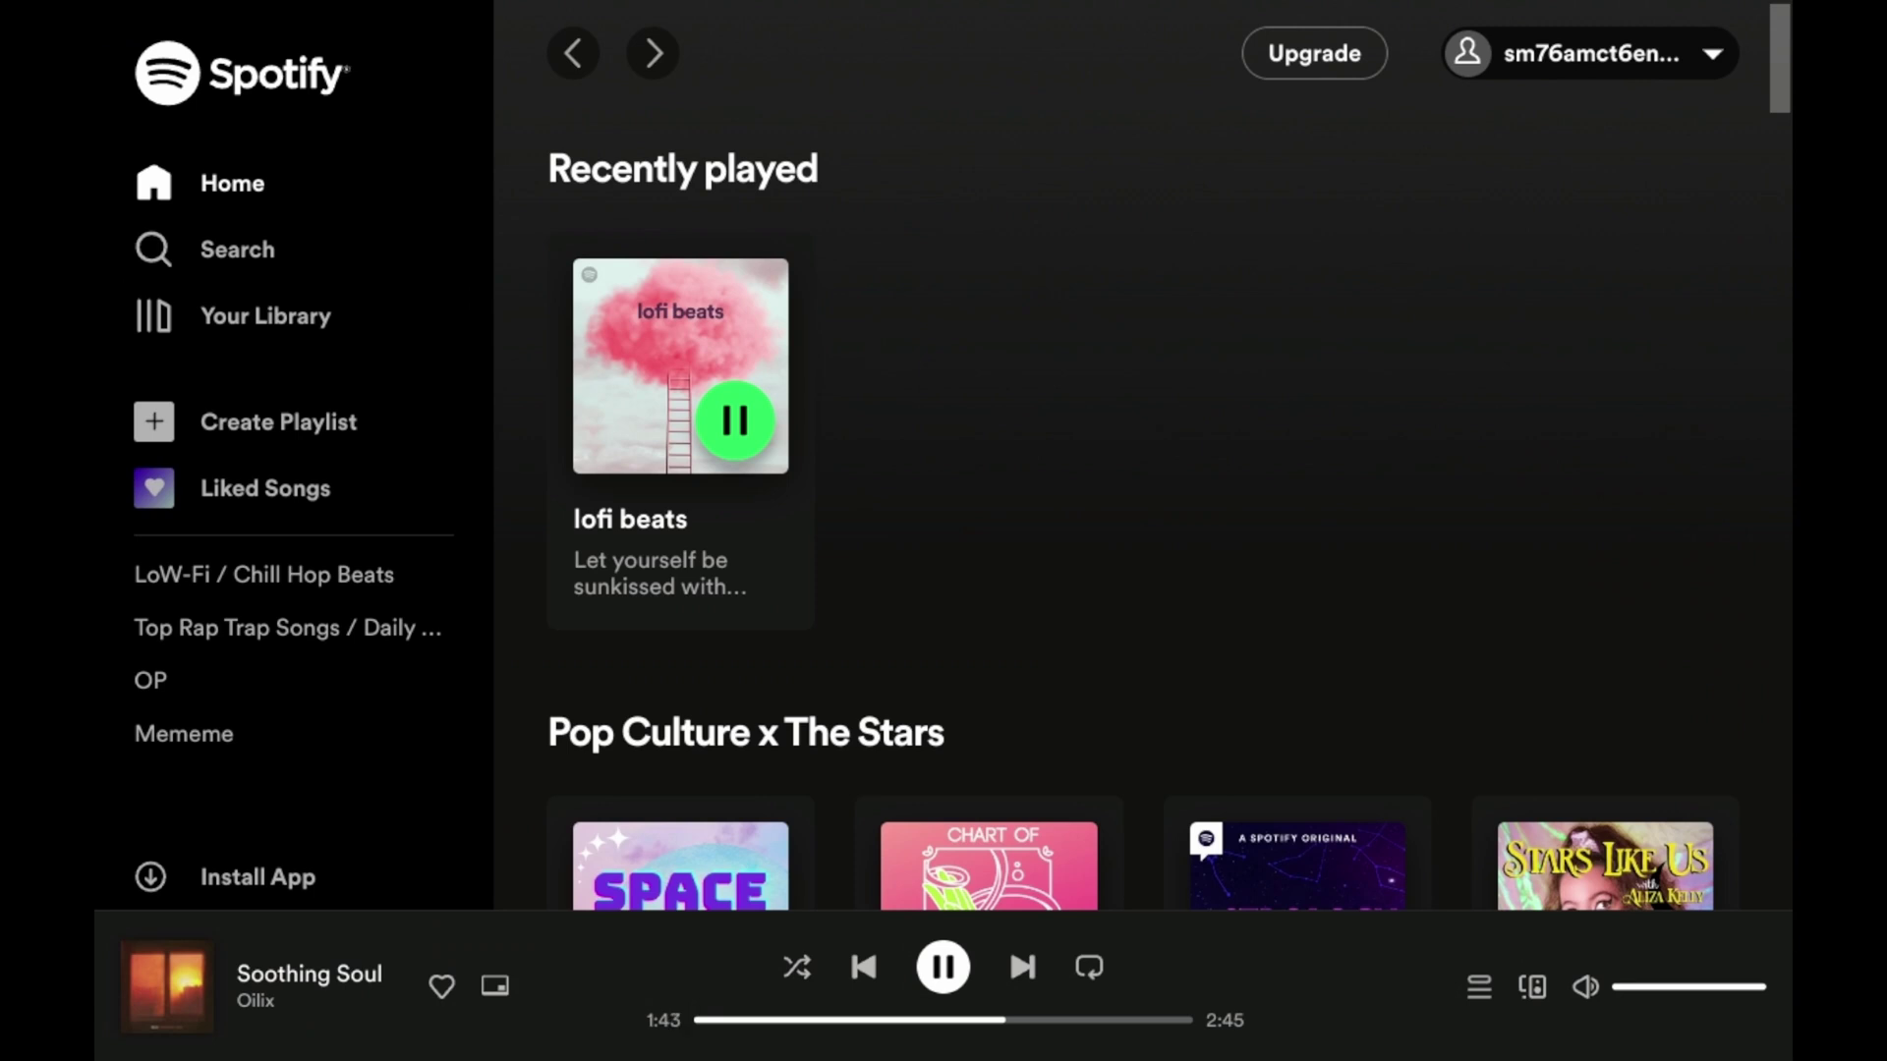
left_click(1023, 973)
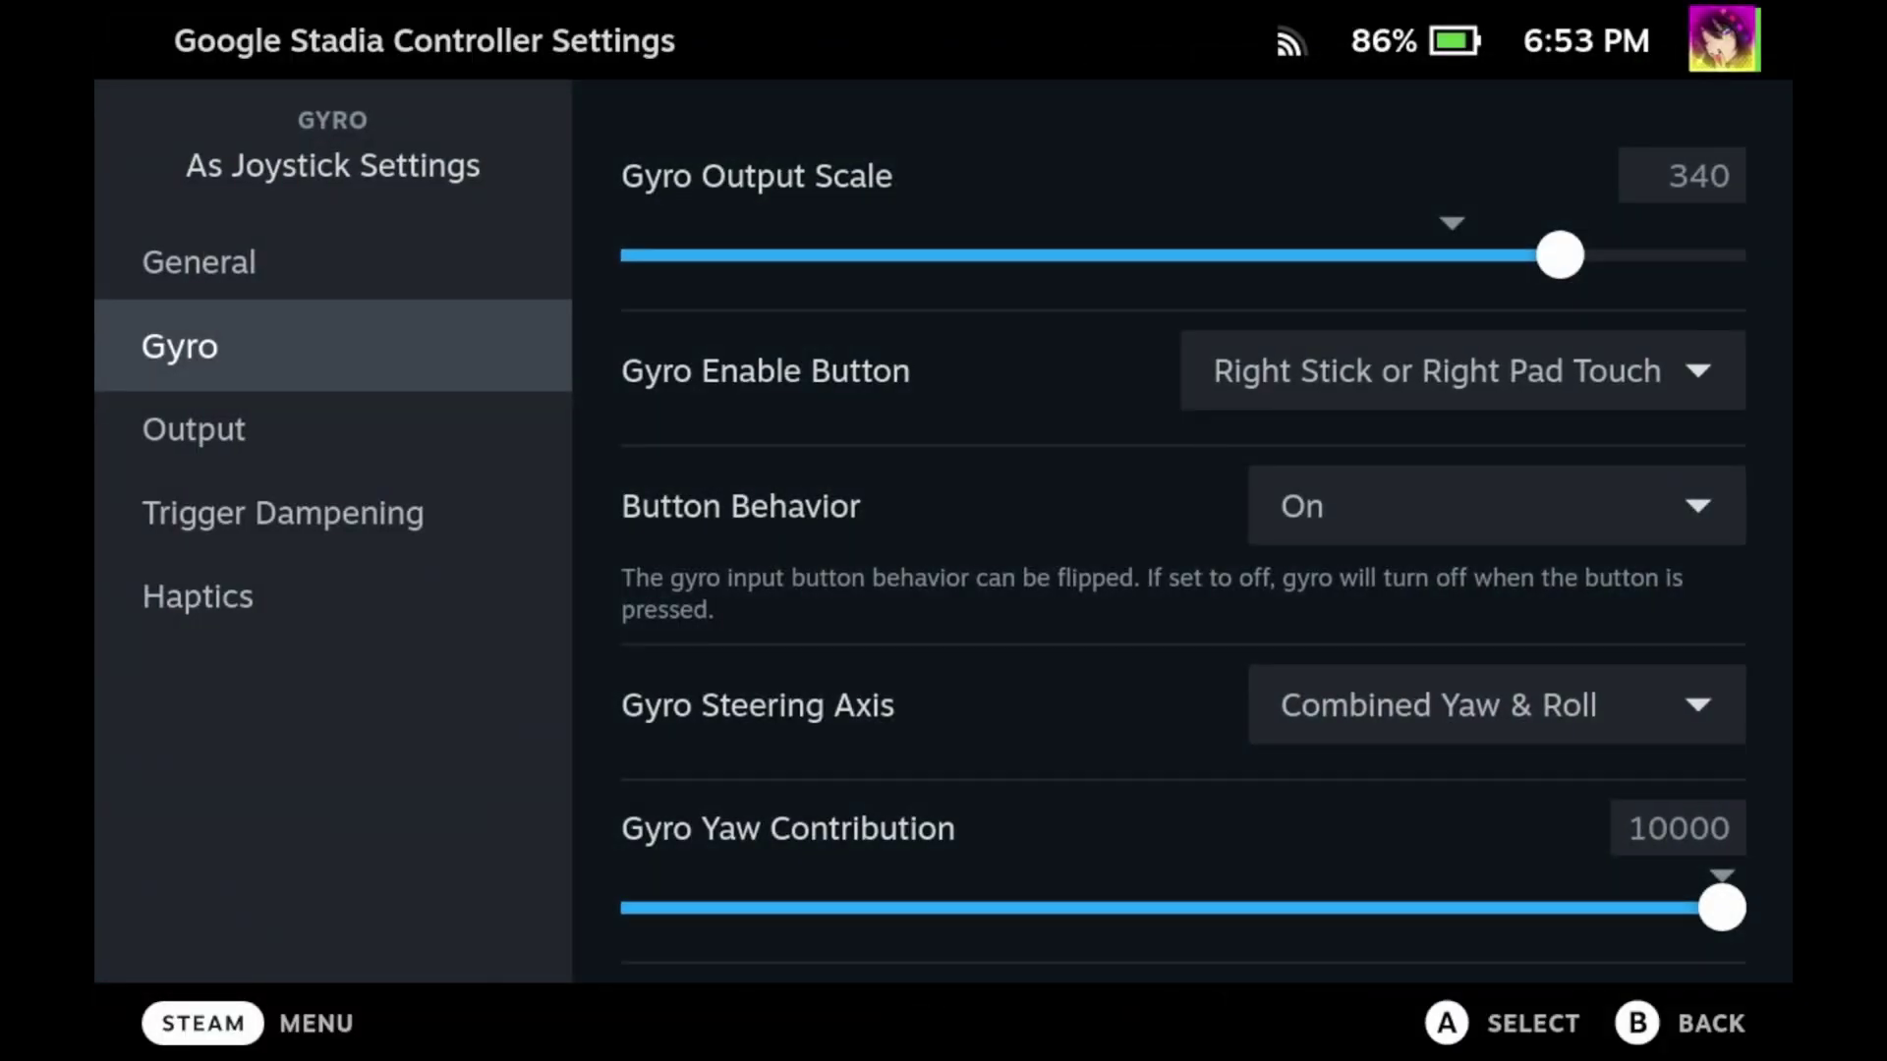
Step: Raise the Stadia controller's Gyro Output Scale from 340 to 380 and close controller settings
key("Right")
key("Return")
key("Right")
key("Right")
key("Escape")
key("Left")
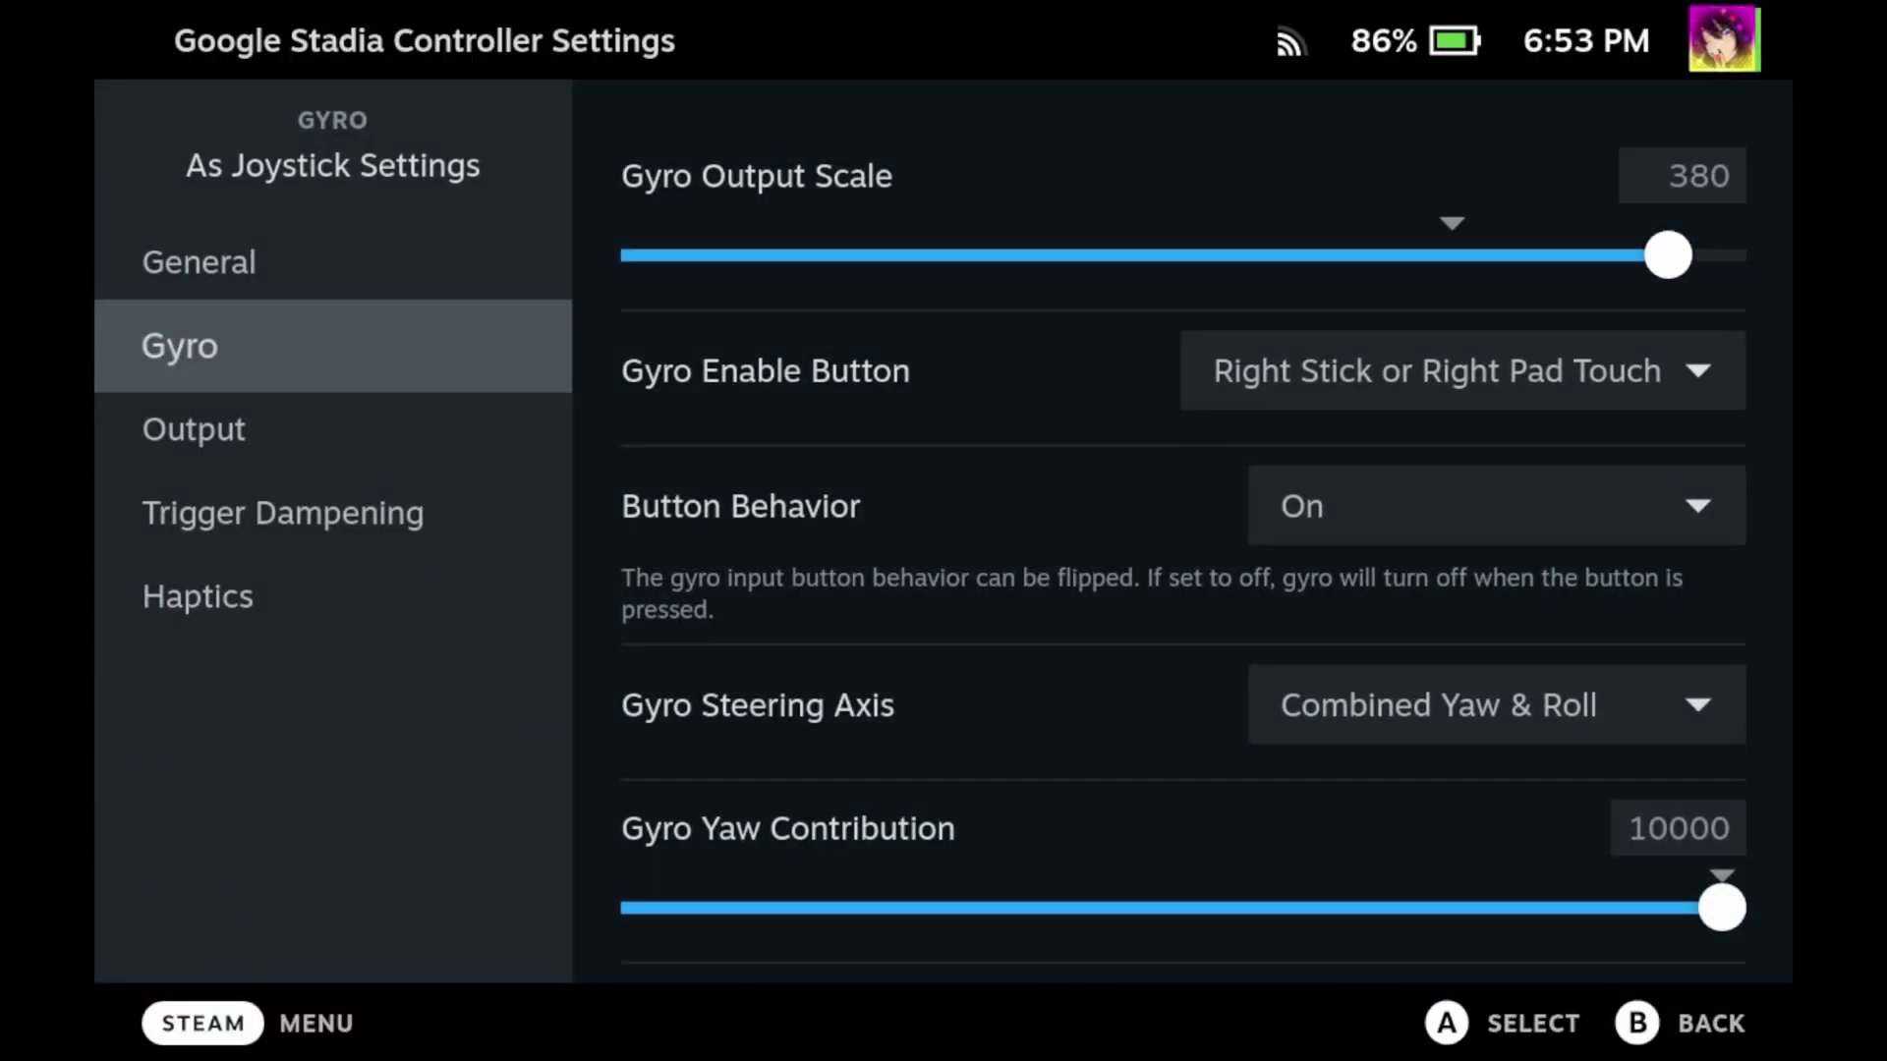
key("Escape")
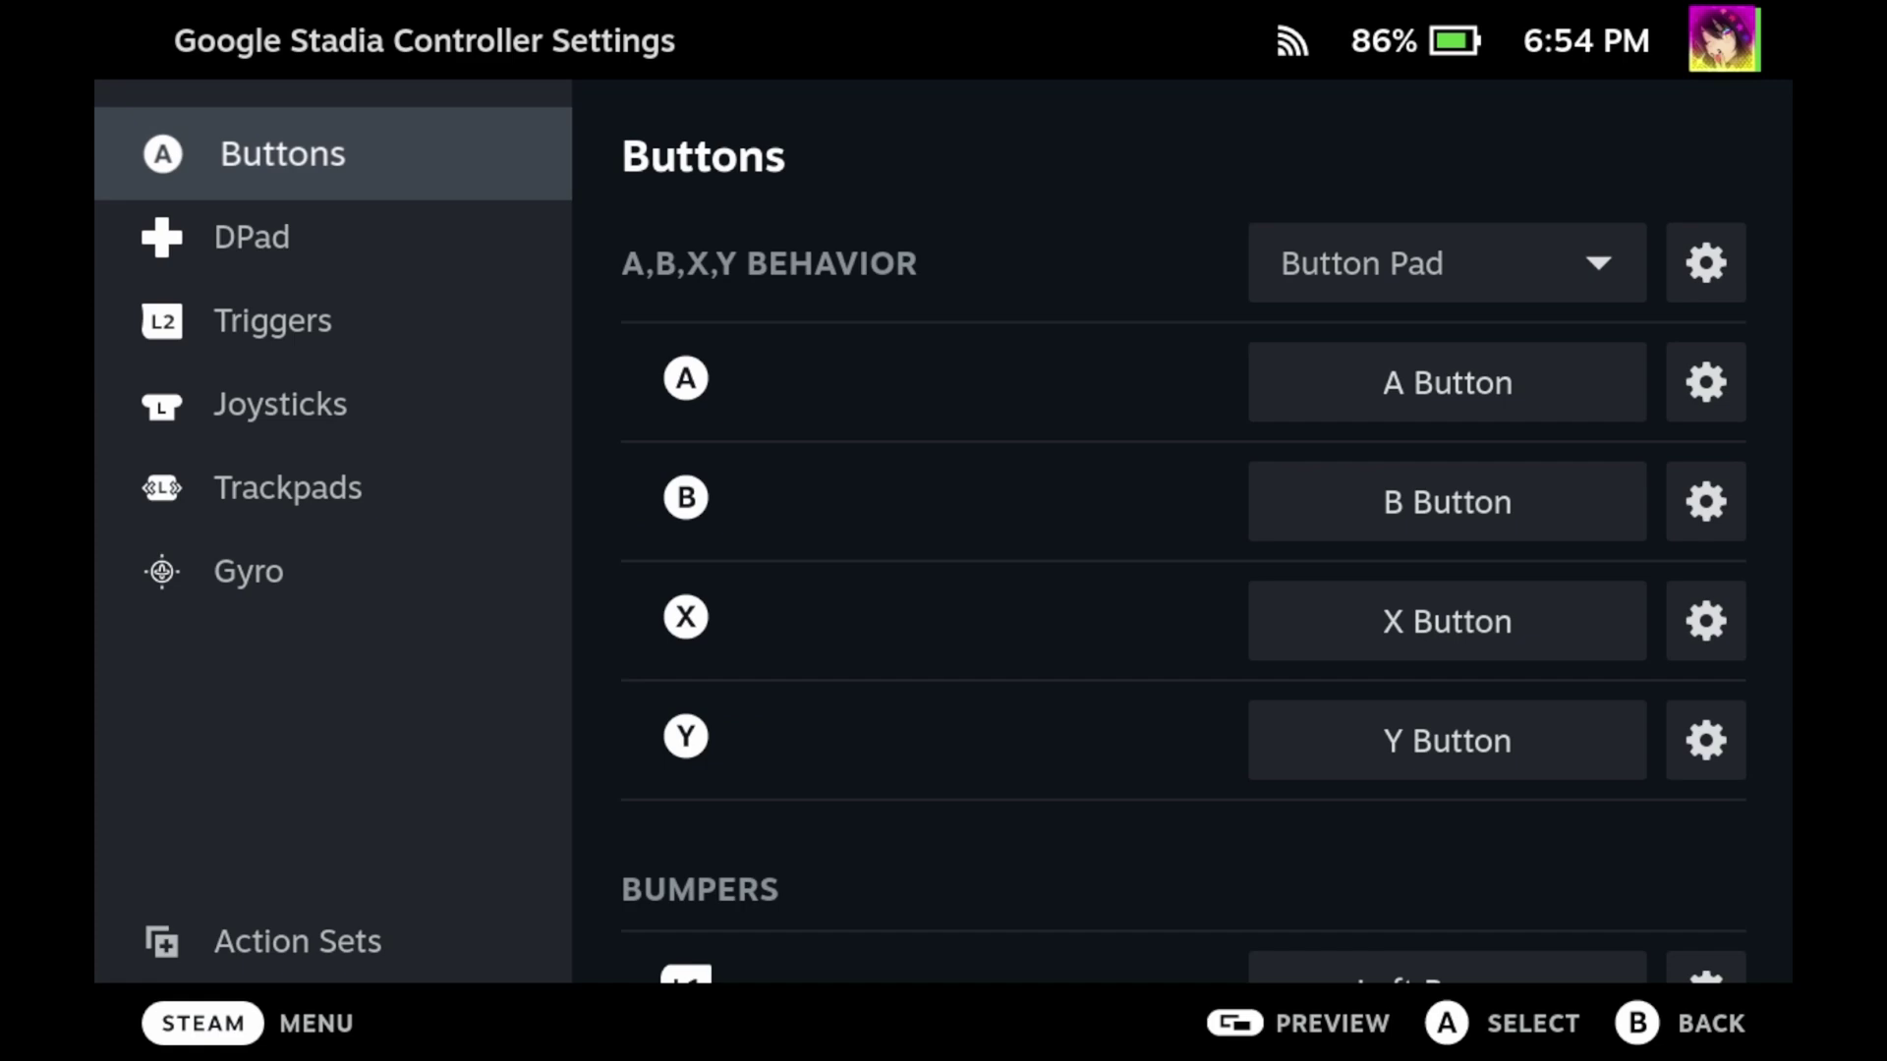
key("Escape")
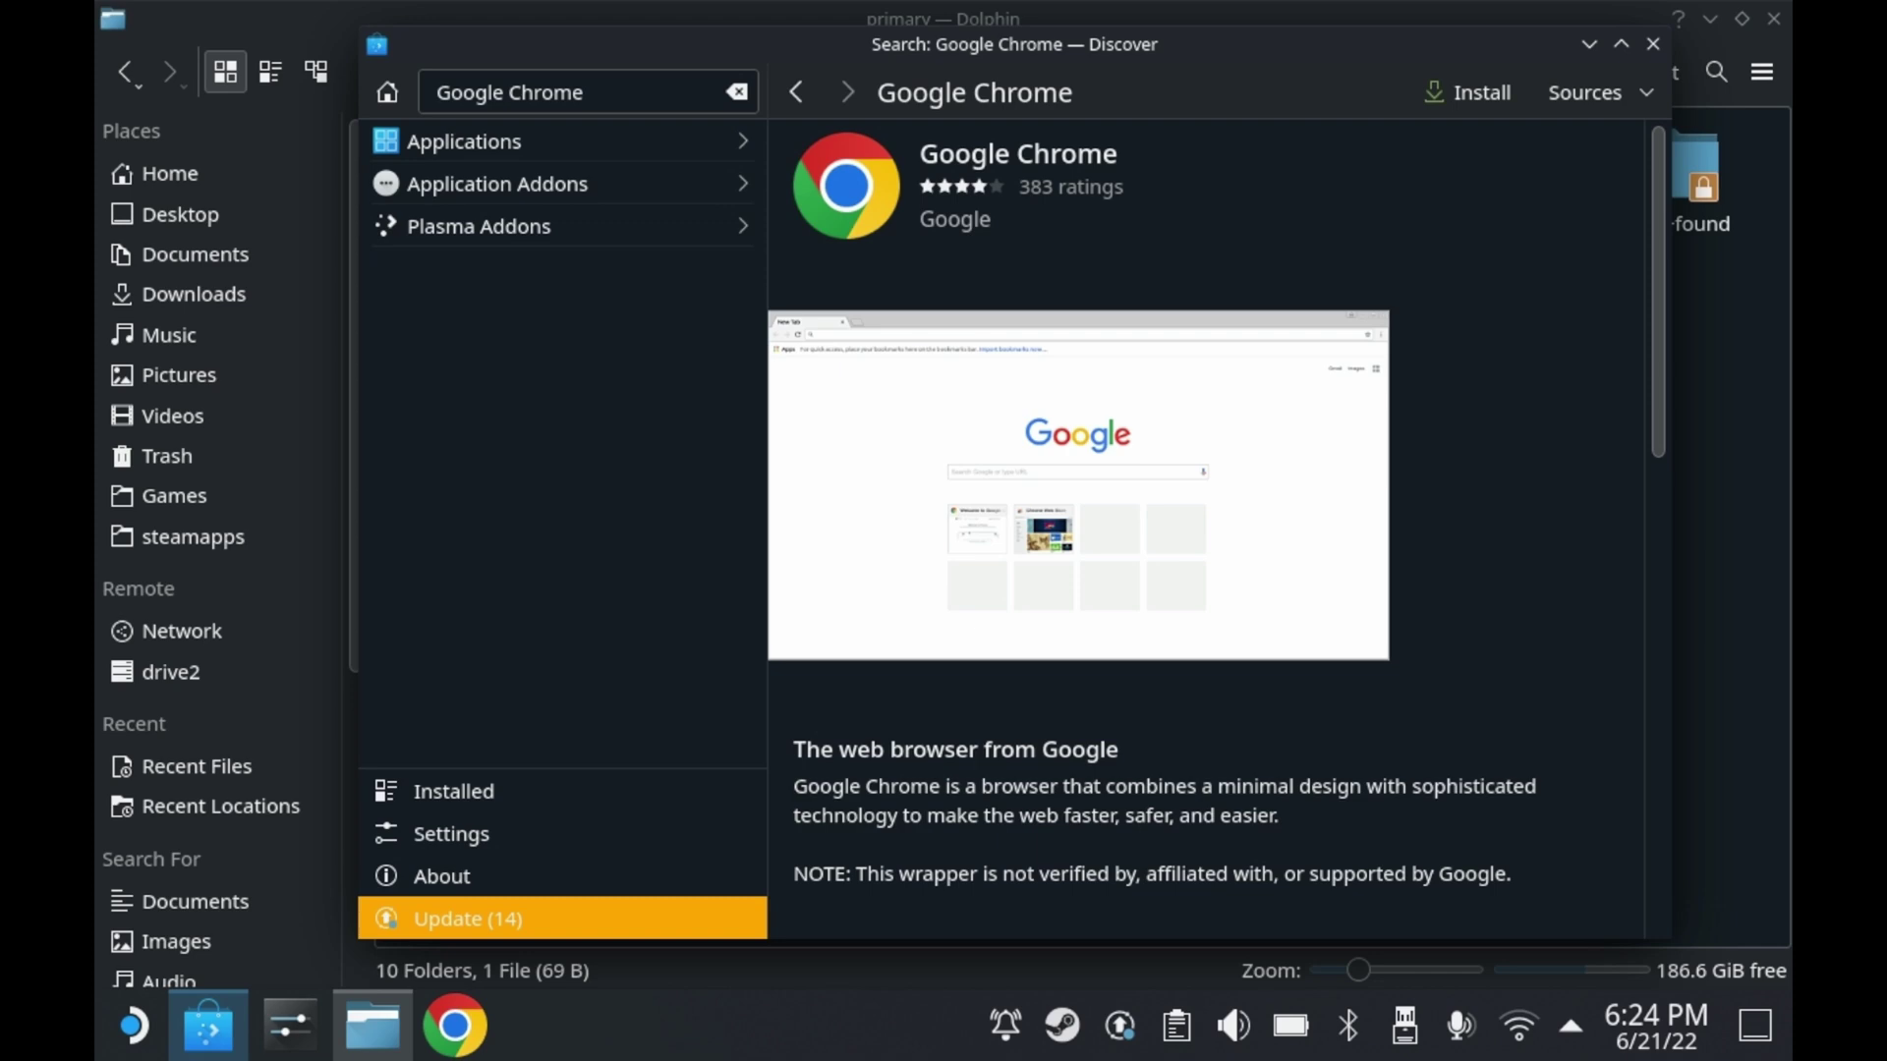
Step: In Flatseal, scroll Google Chrome's filesystem permissions to find the /run/udev:ro Other files entry
left_click(372, 1026)
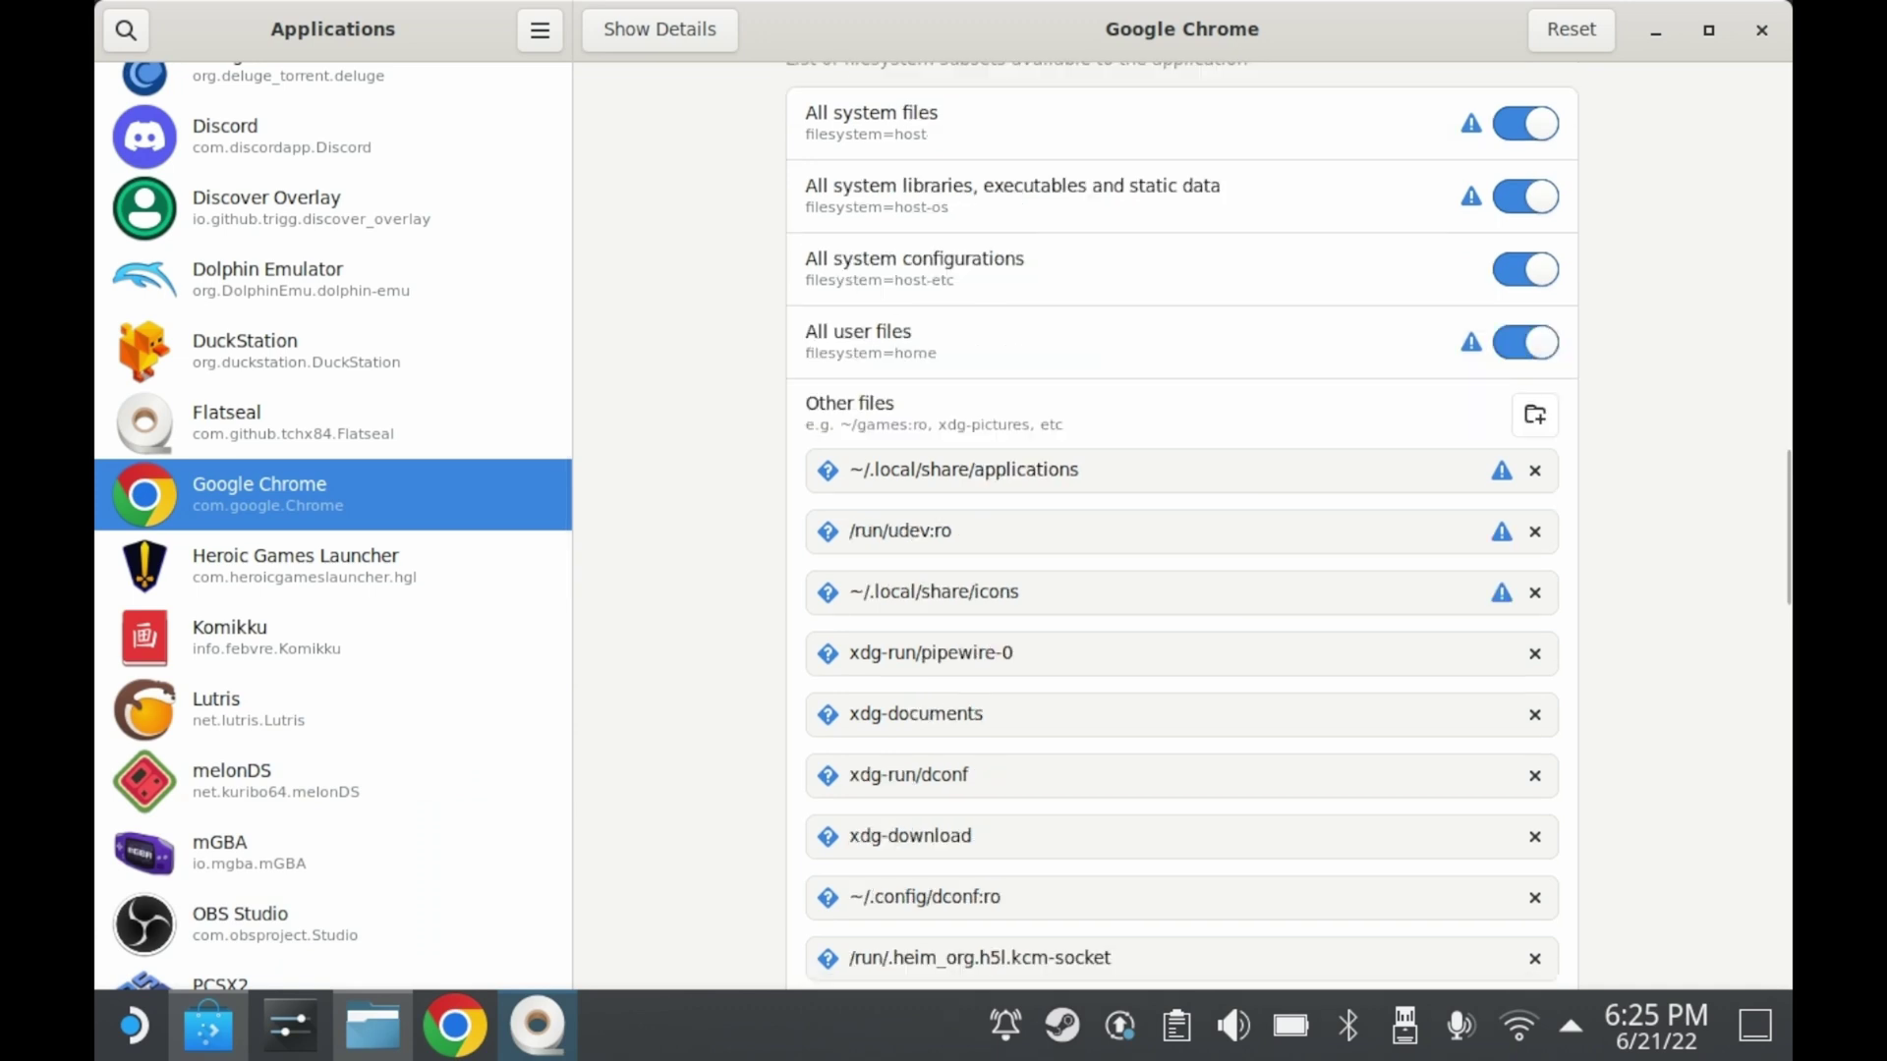
scroll(1182, 526, "up", 2)
scroll(1182, 526, "down", 2)
scroll(1183, 526, "up", 1)
left_click_drag(951, 637, 849, 636)
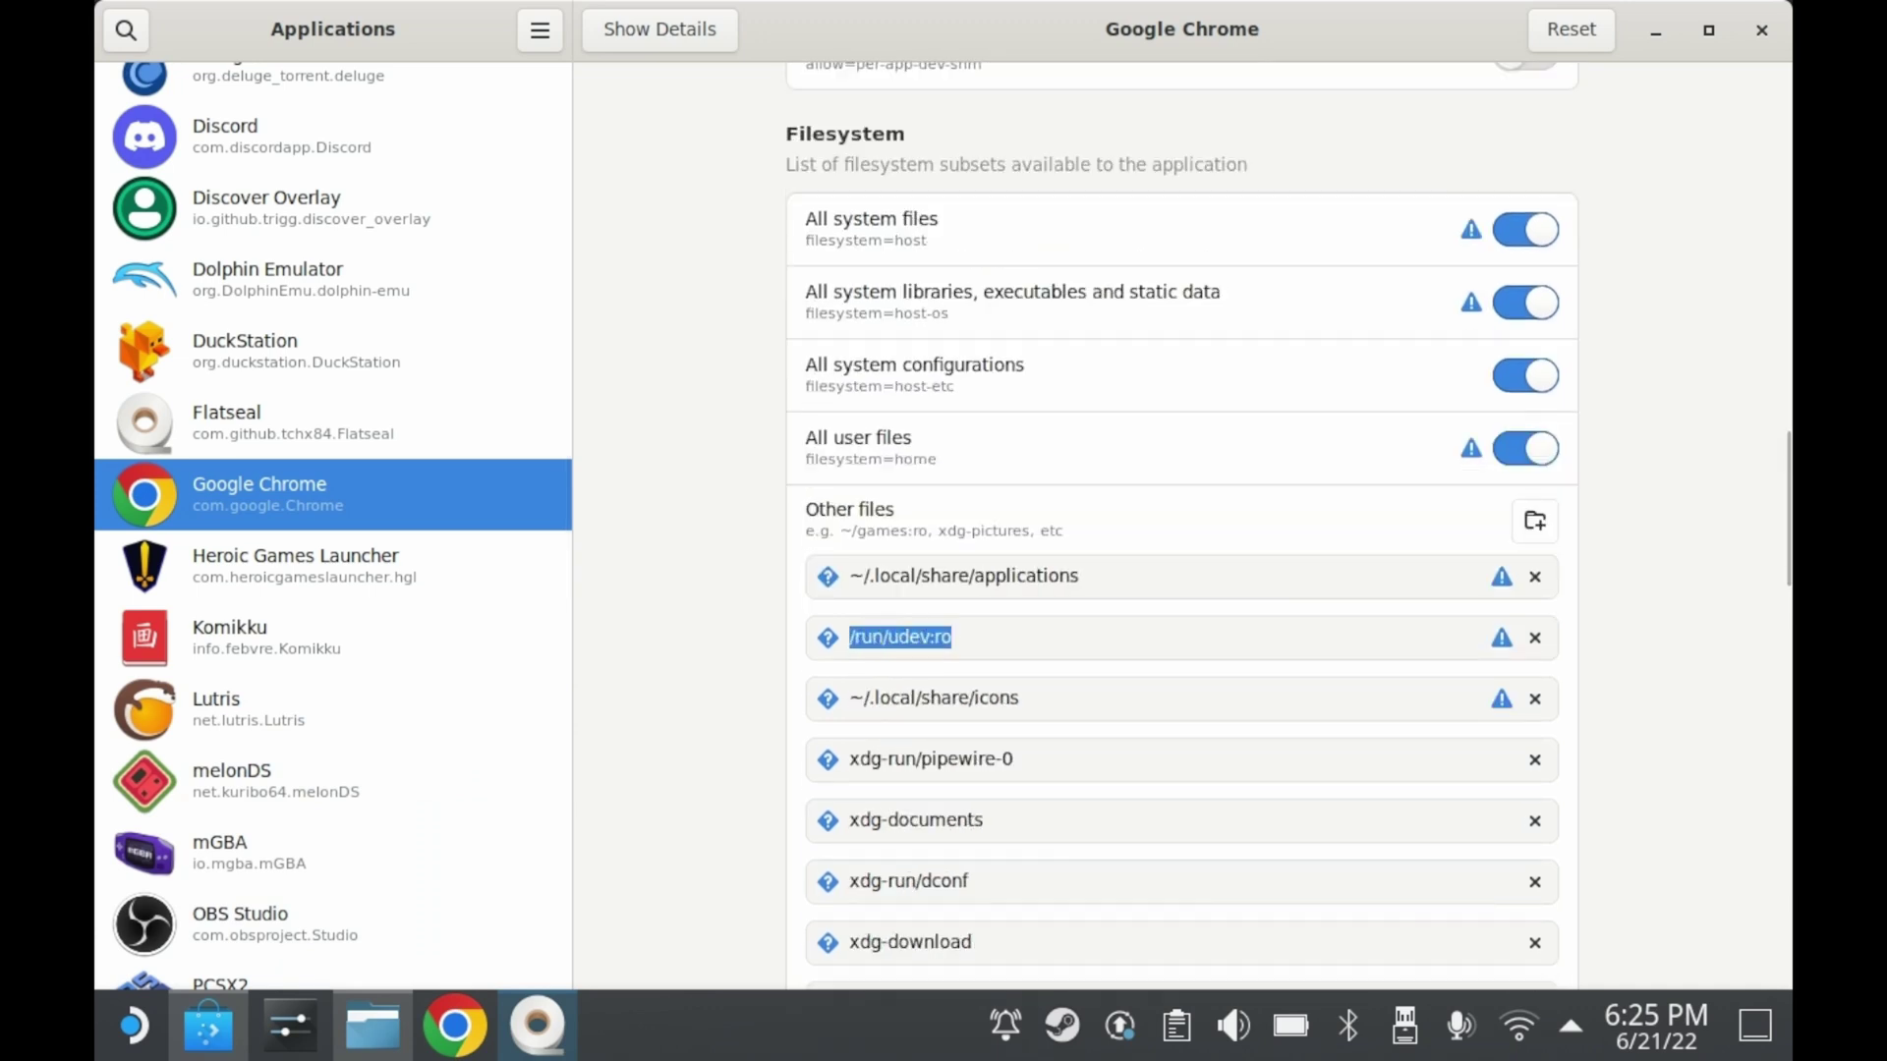
left_click(889, 637)
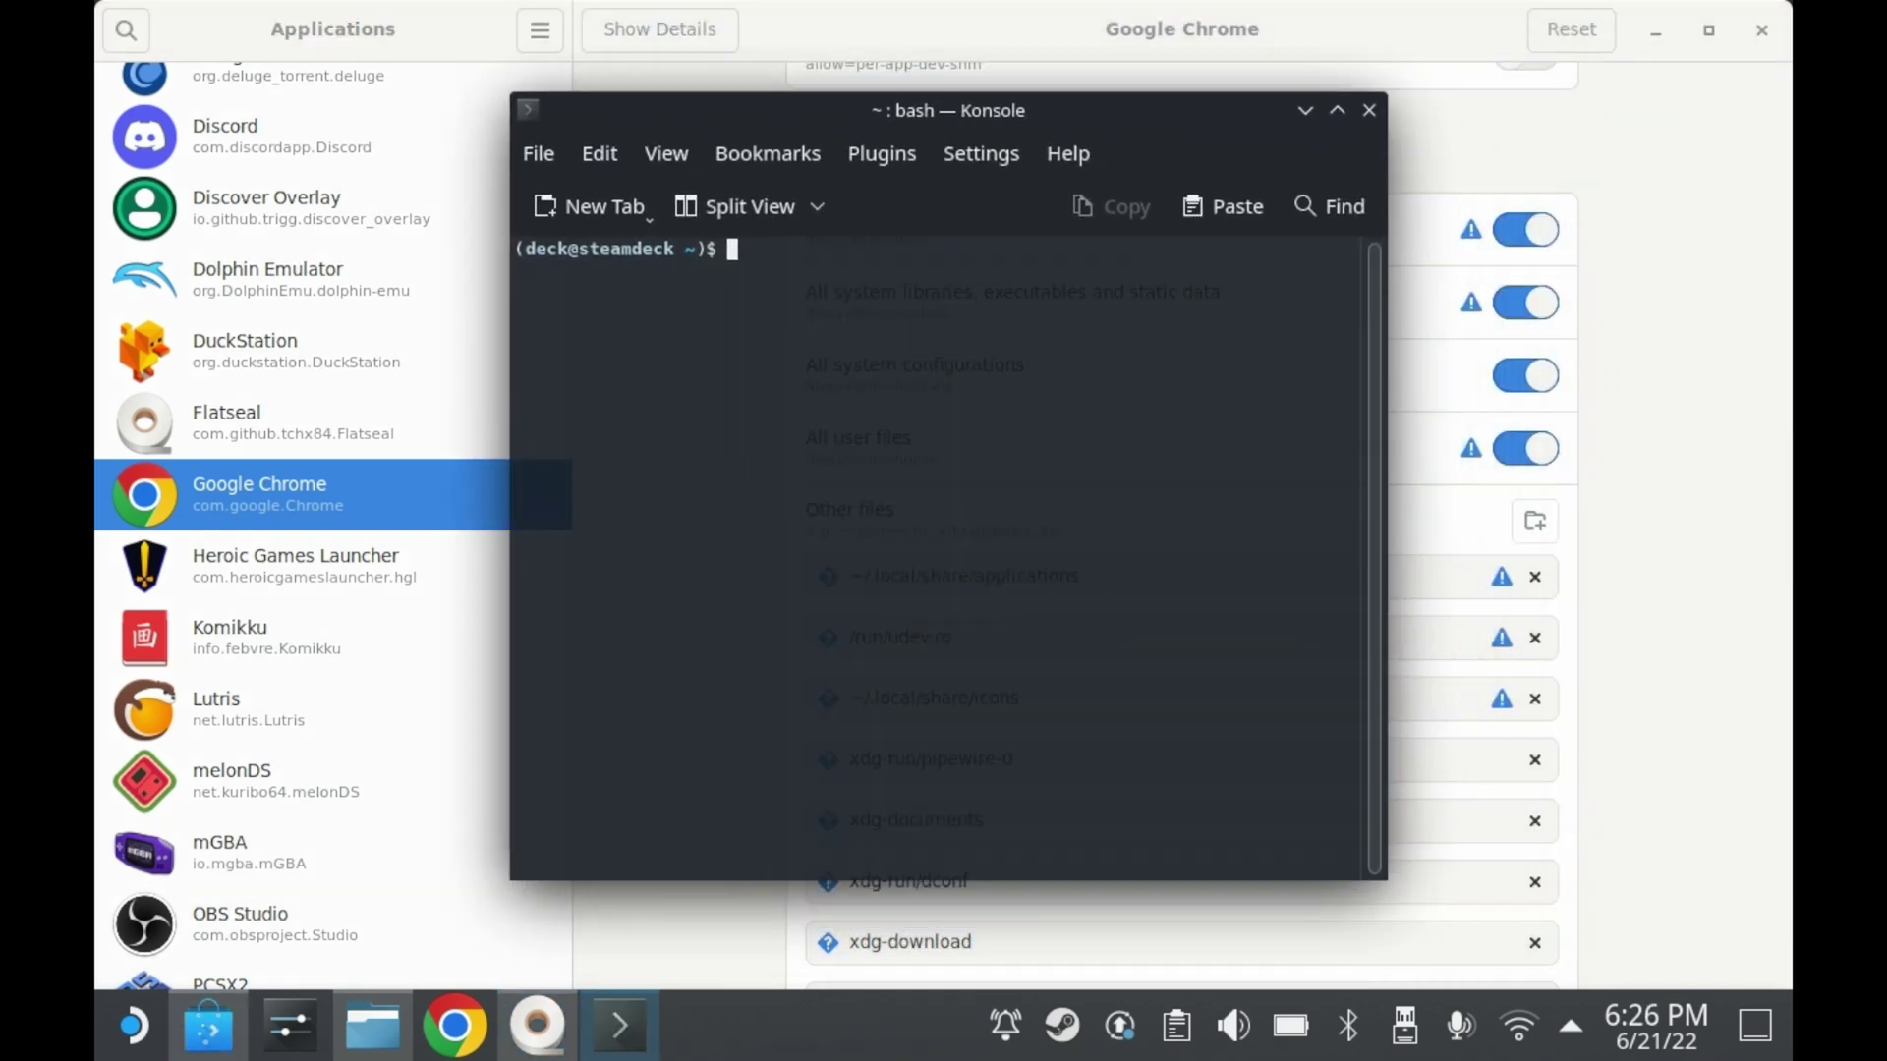
Step: Type the command flatpak --user override --filesystem=/run/udev:ro for com.google.Chrome at the prompt
type("flatpak --user ov")
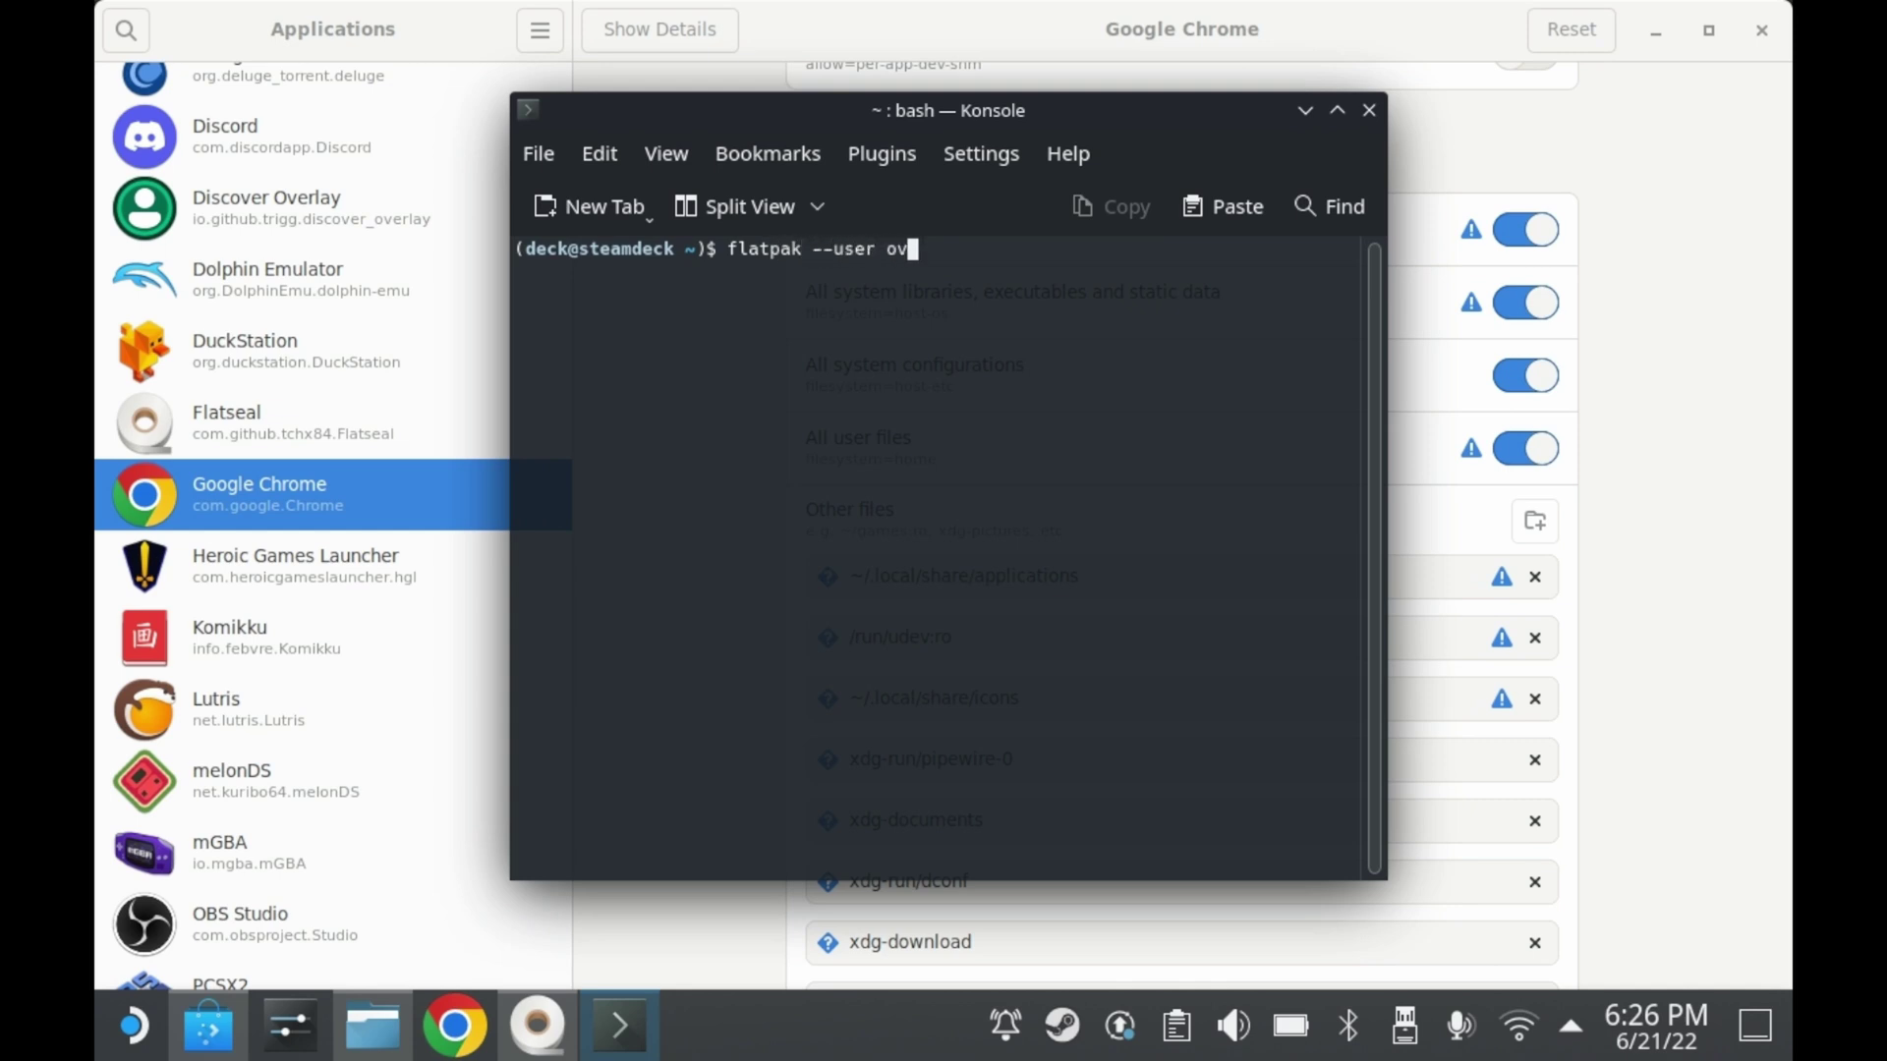
type("erride --files")
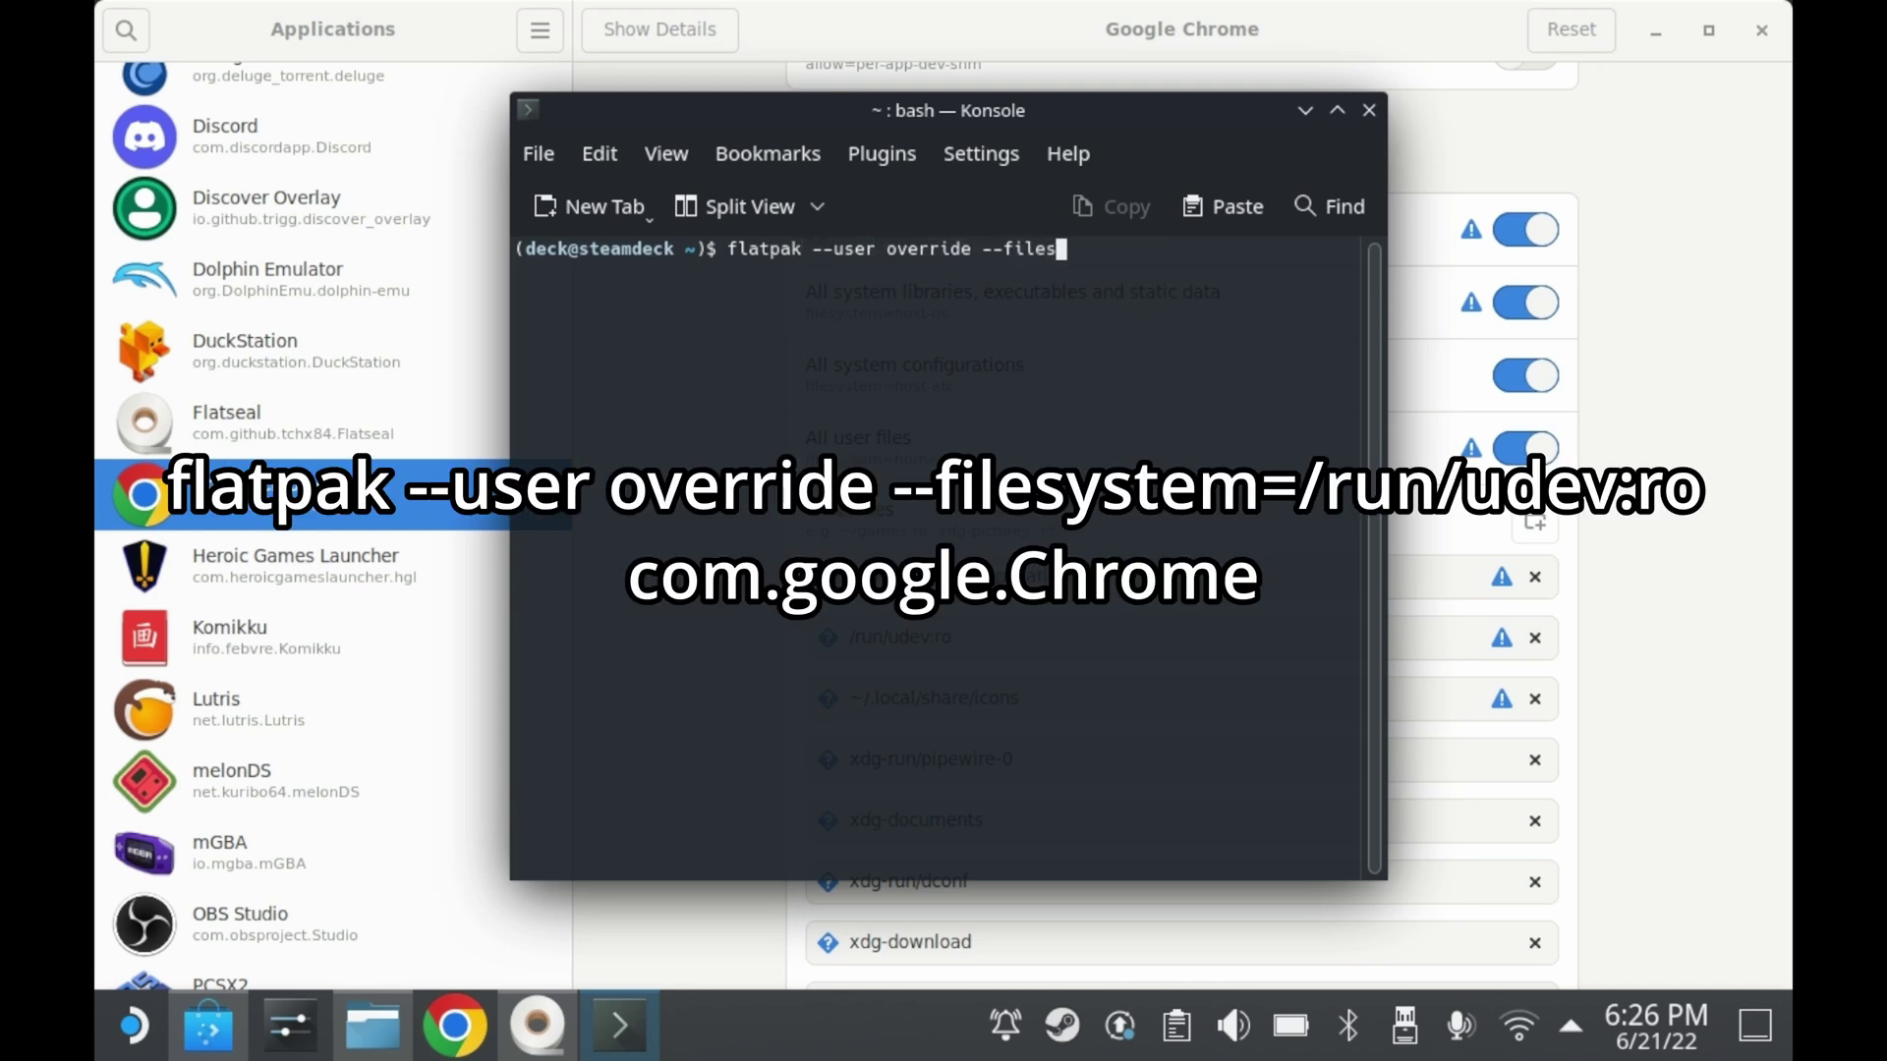
type("ystem=/run/udev:ro ")
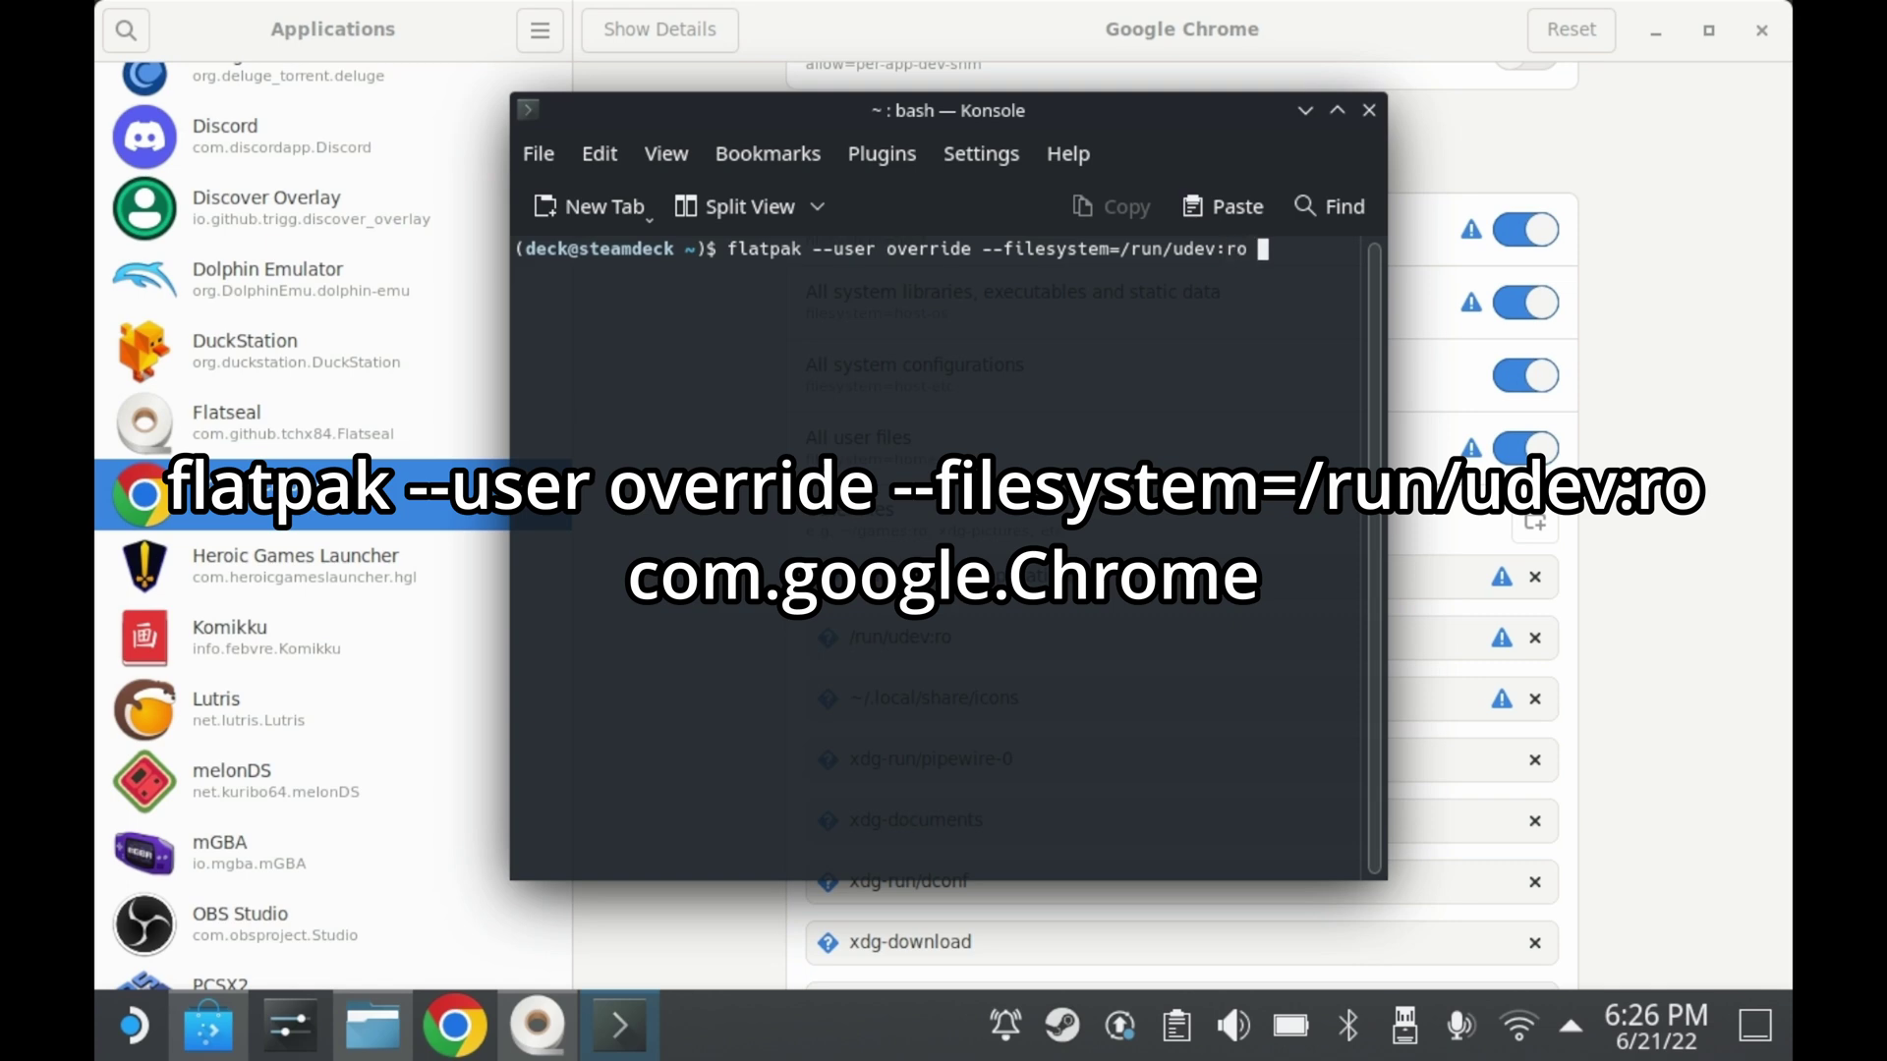
type("com.google.Chr")
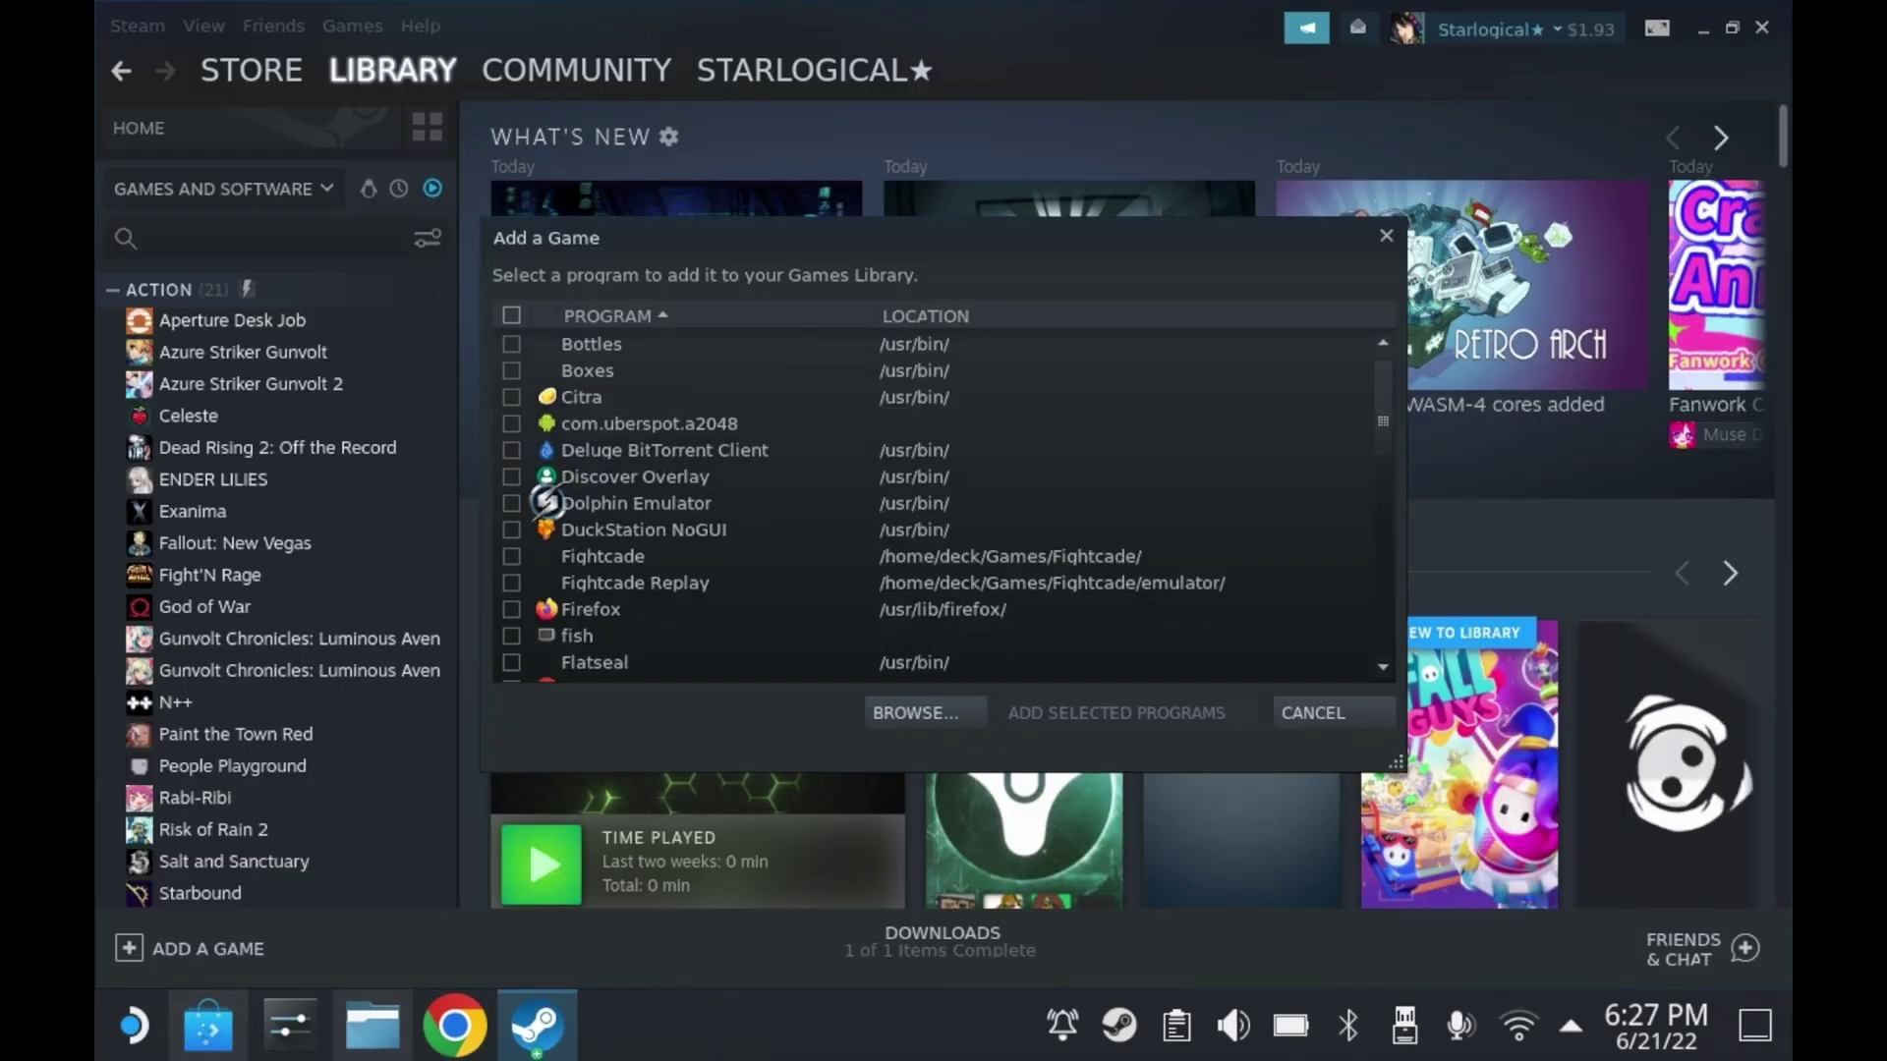
Step: Tick Google Chrome in the Add a Game list and add it as a non-Steam game
scroll(944, 505, "down", 2)
left_click(511, 503)
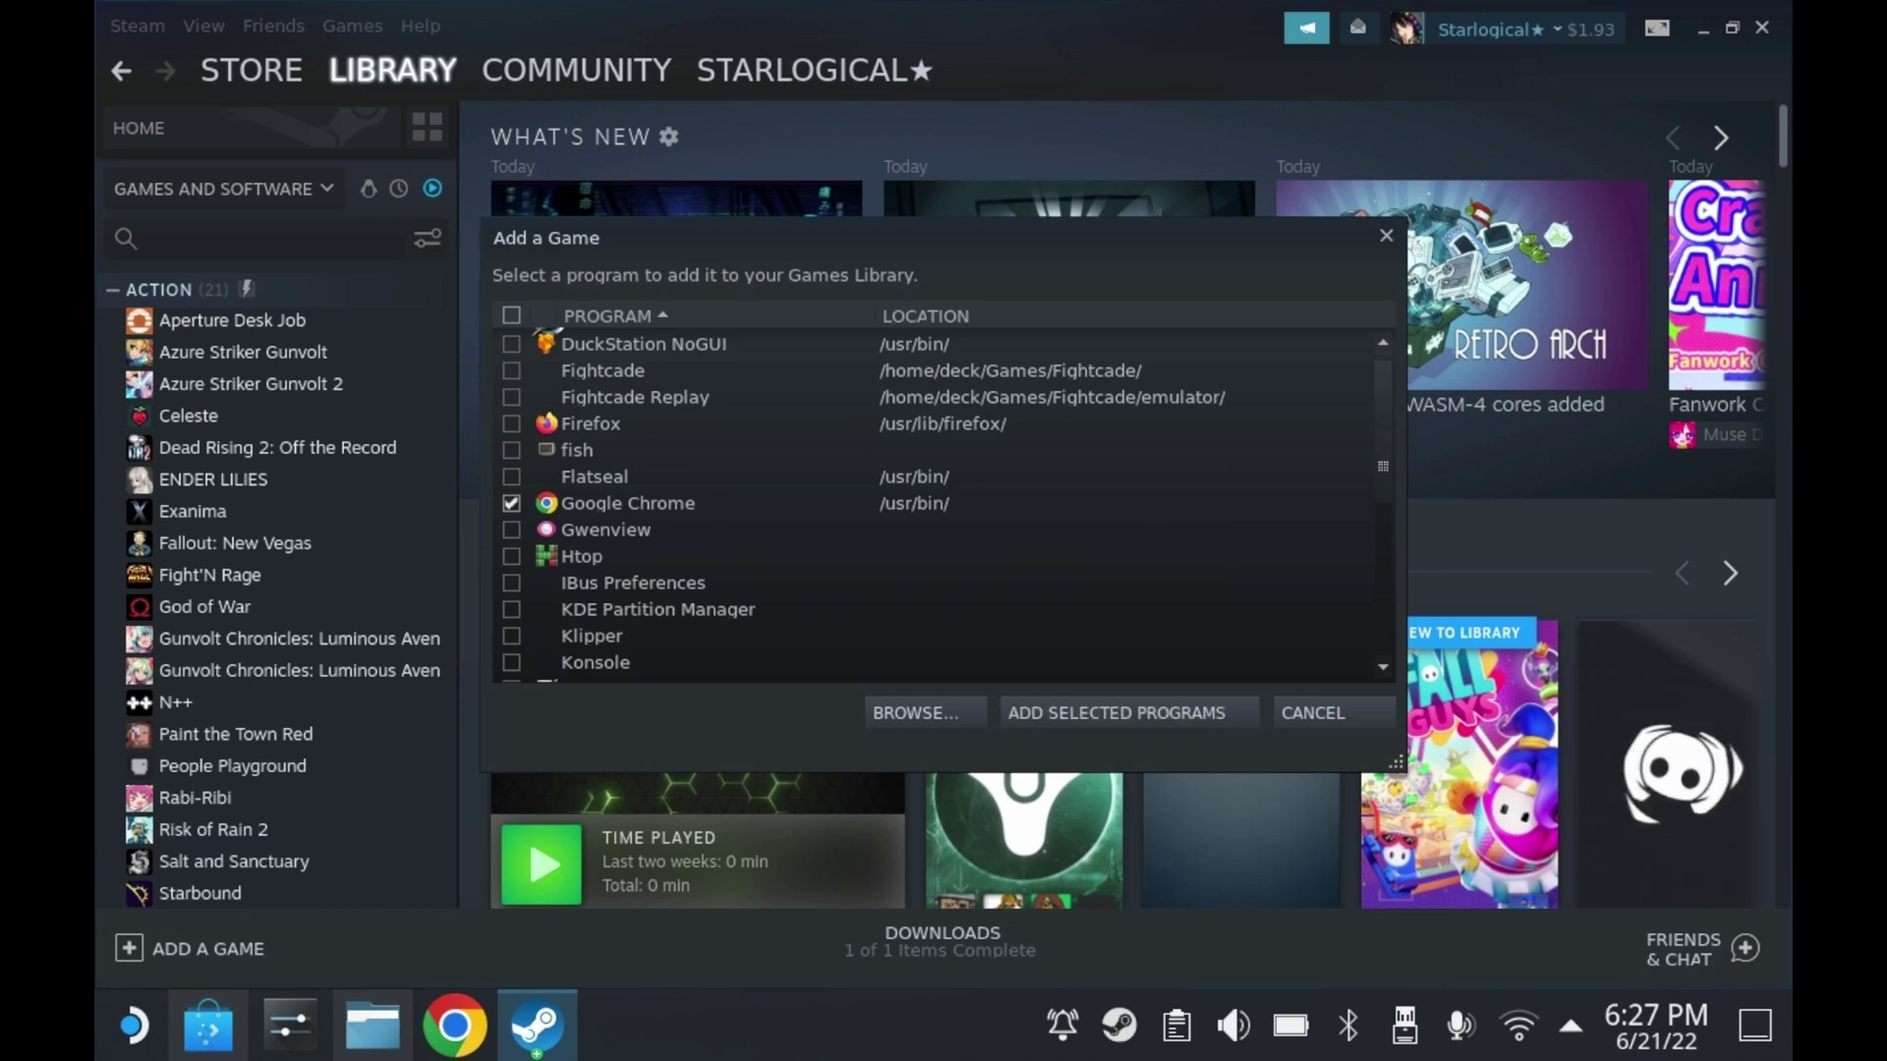
left_click(1129, 712)
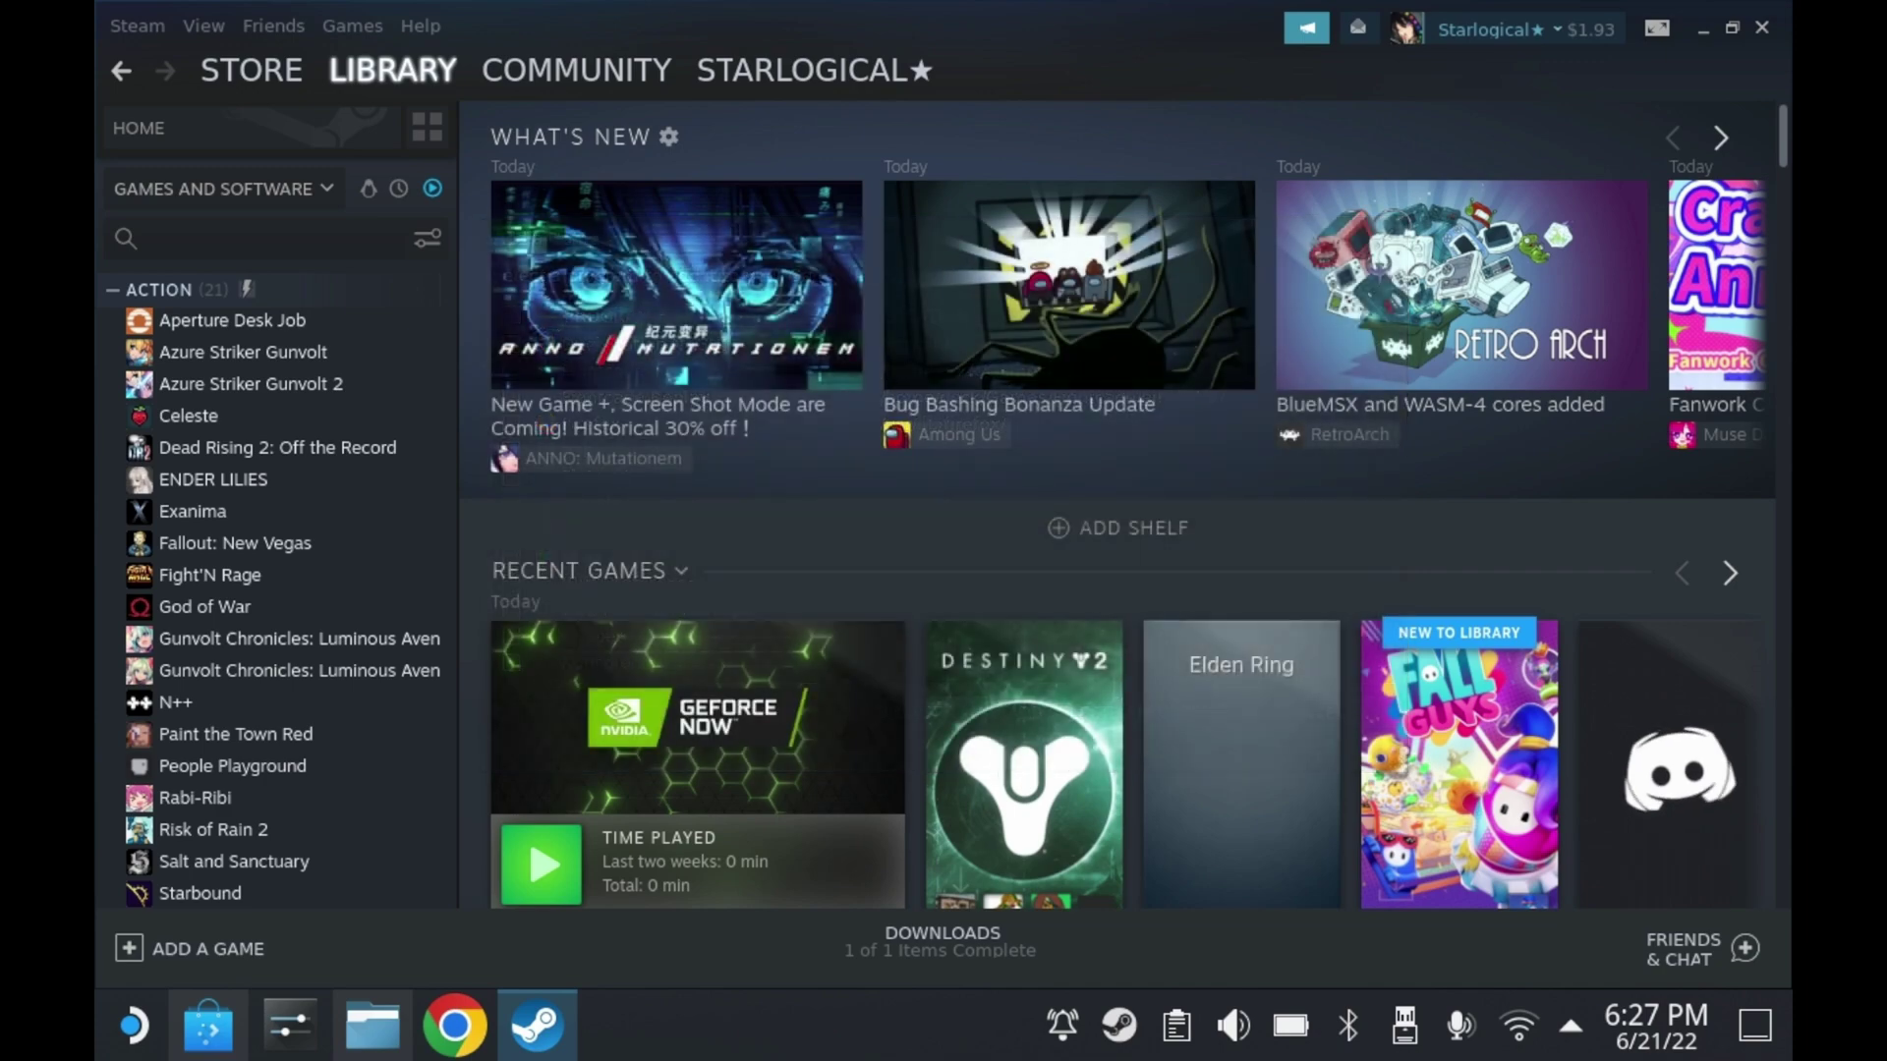
scroll(277, 590, "down", 20)
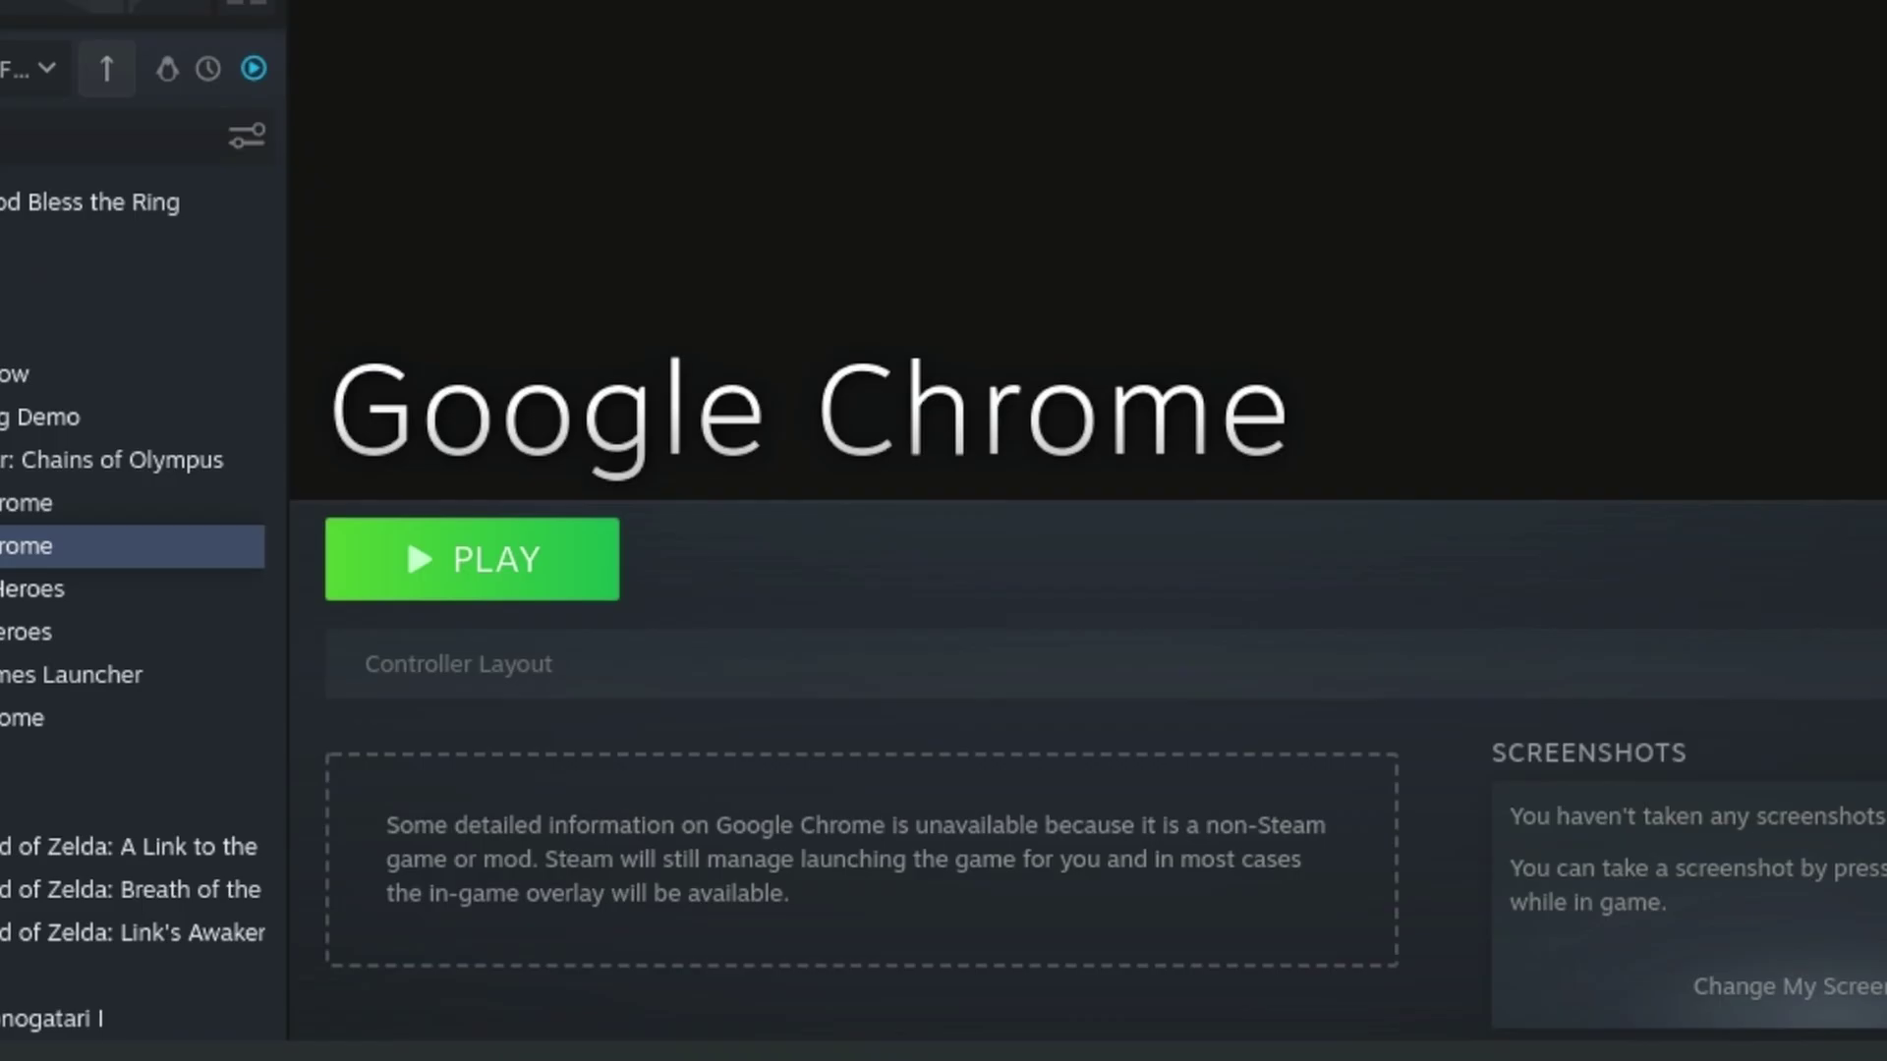
right_click(897, 323)
right_click(334, 377)
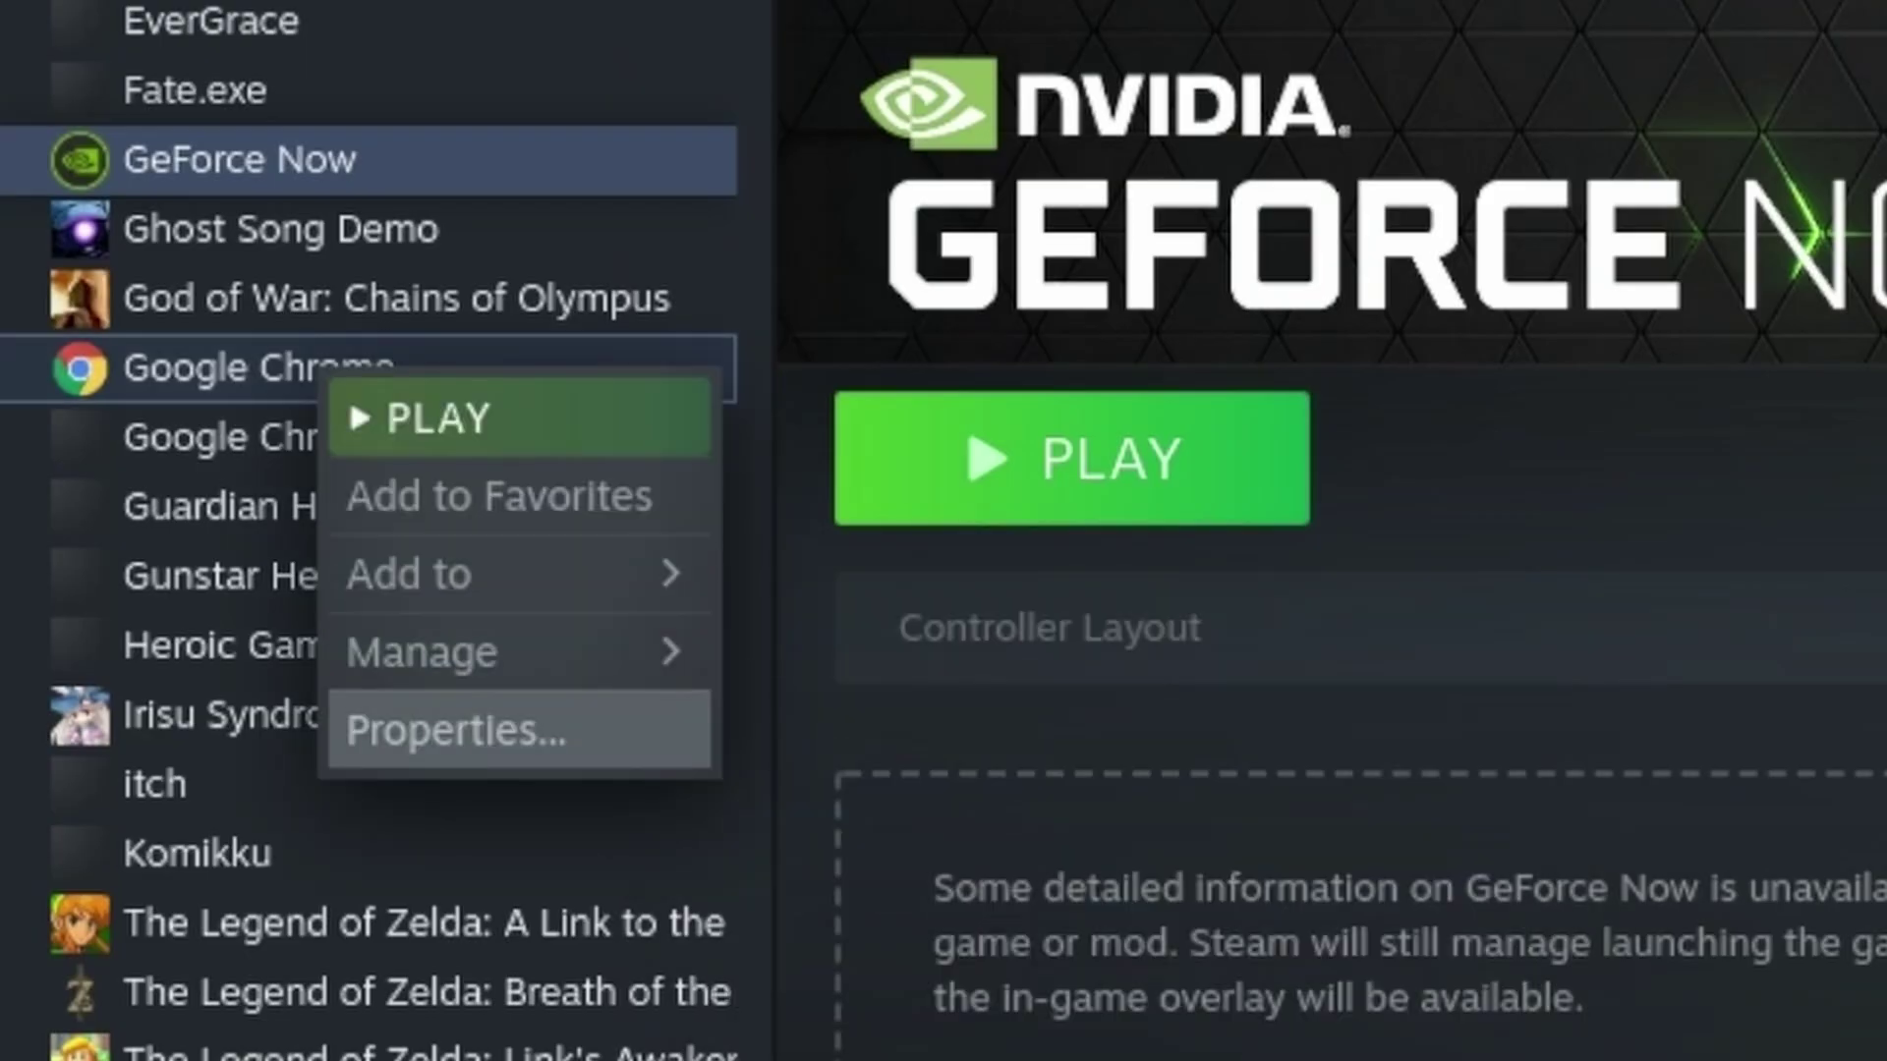
left_click(452, 730)
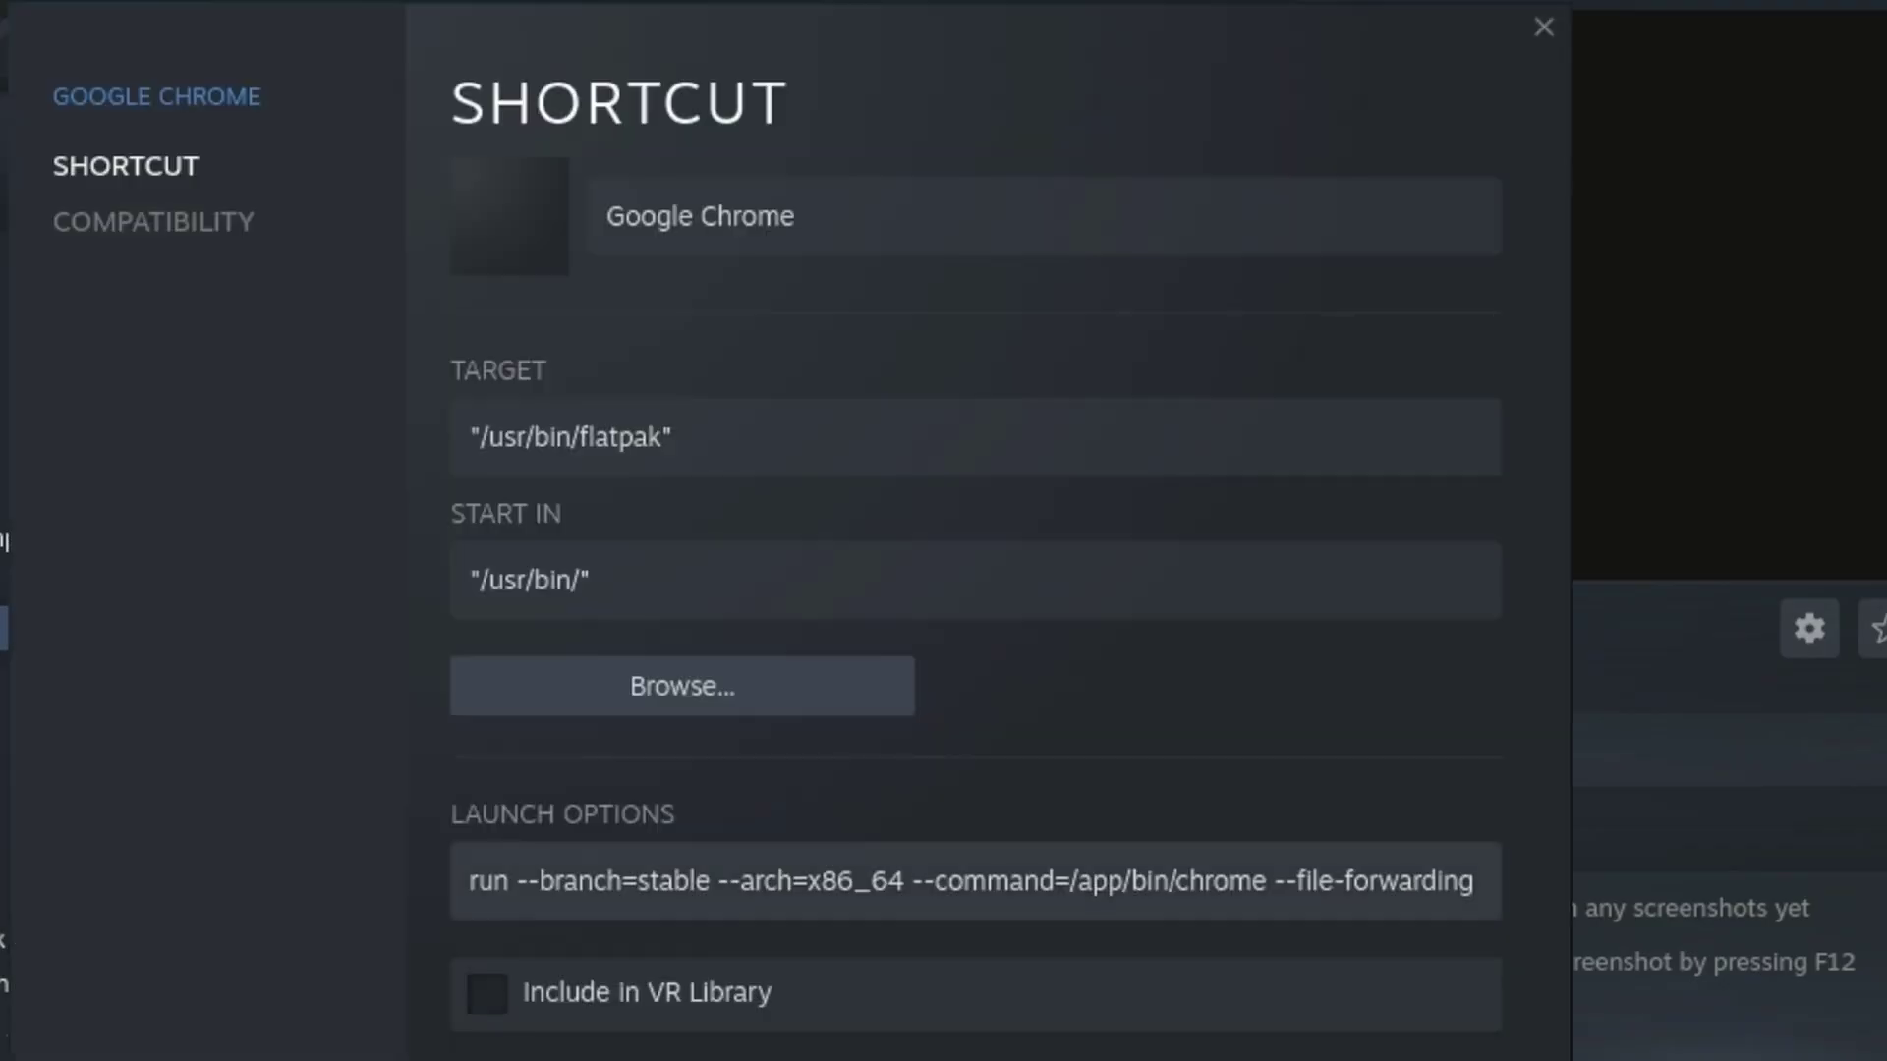
left_click(471, 881)
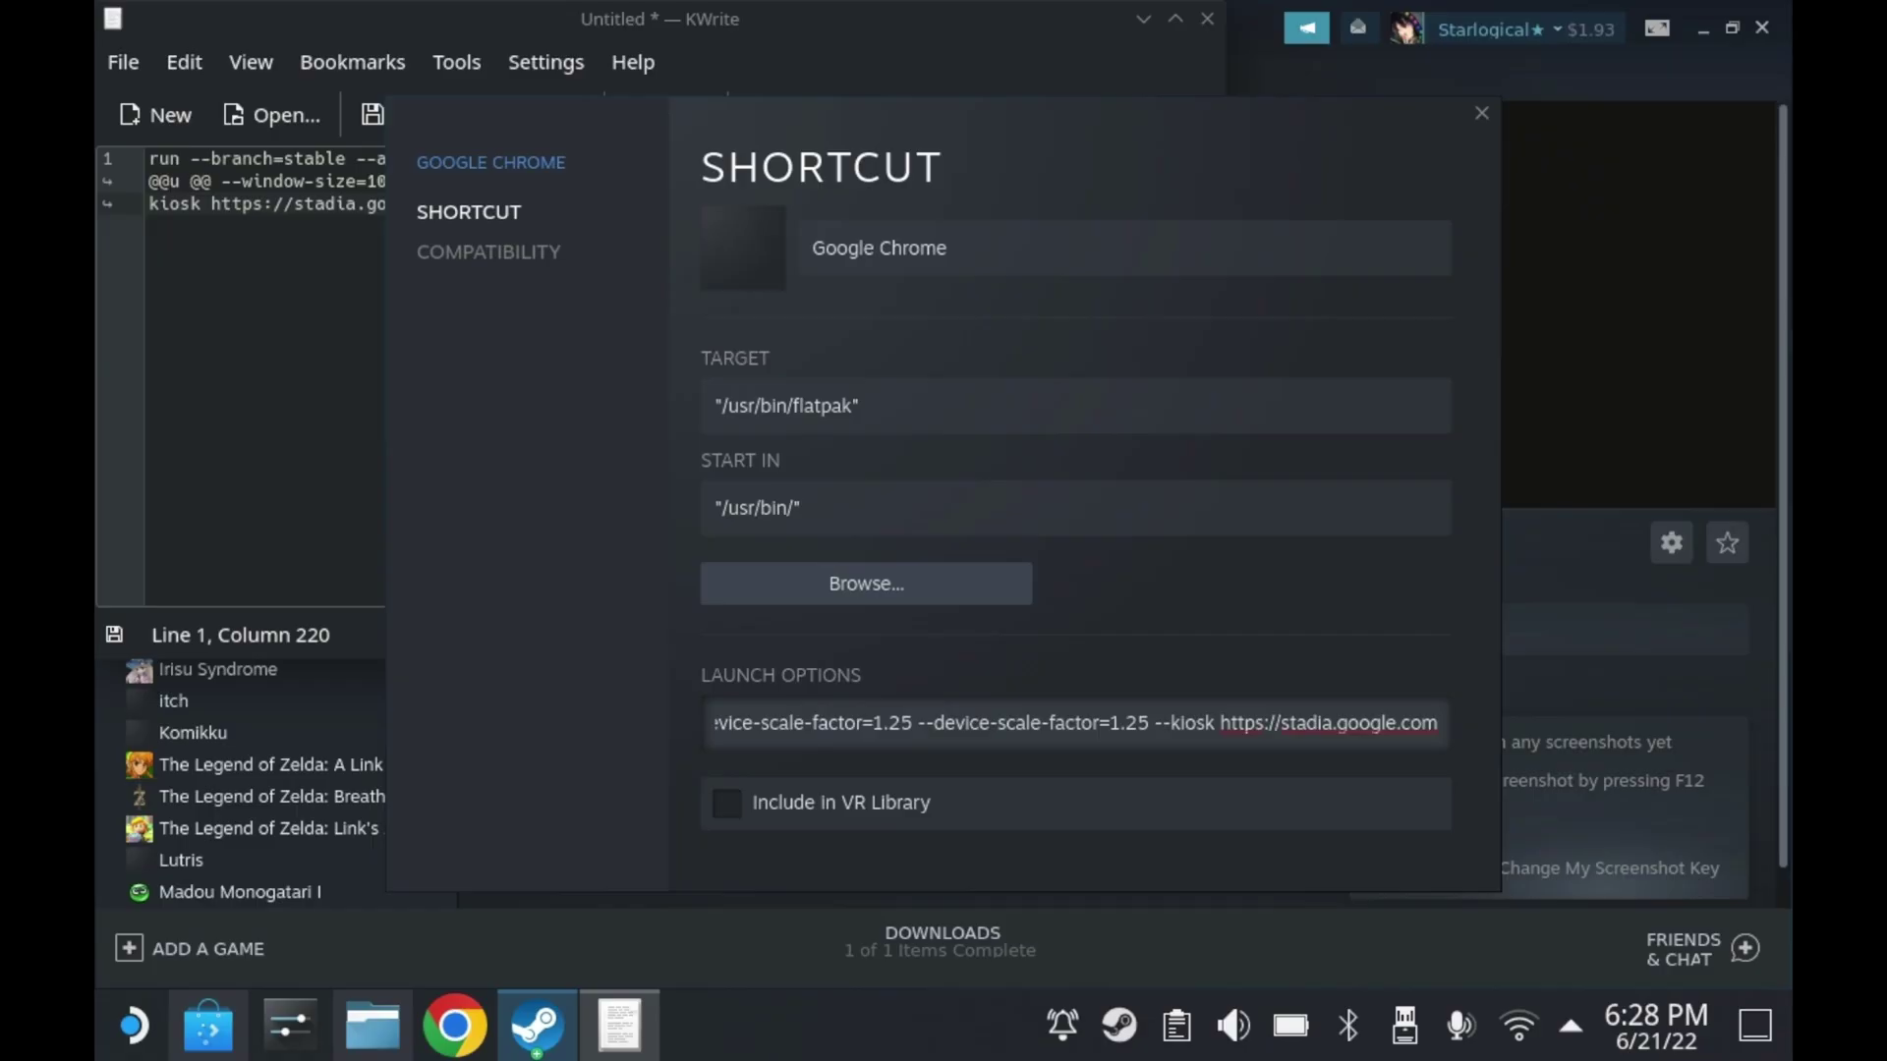
Step: Rename the shortcut toward Google Stadia by replacing the word 'Chrome' with 'Sta'
double_click(846, 248)
double_click(901, 247)
type("Stadia")
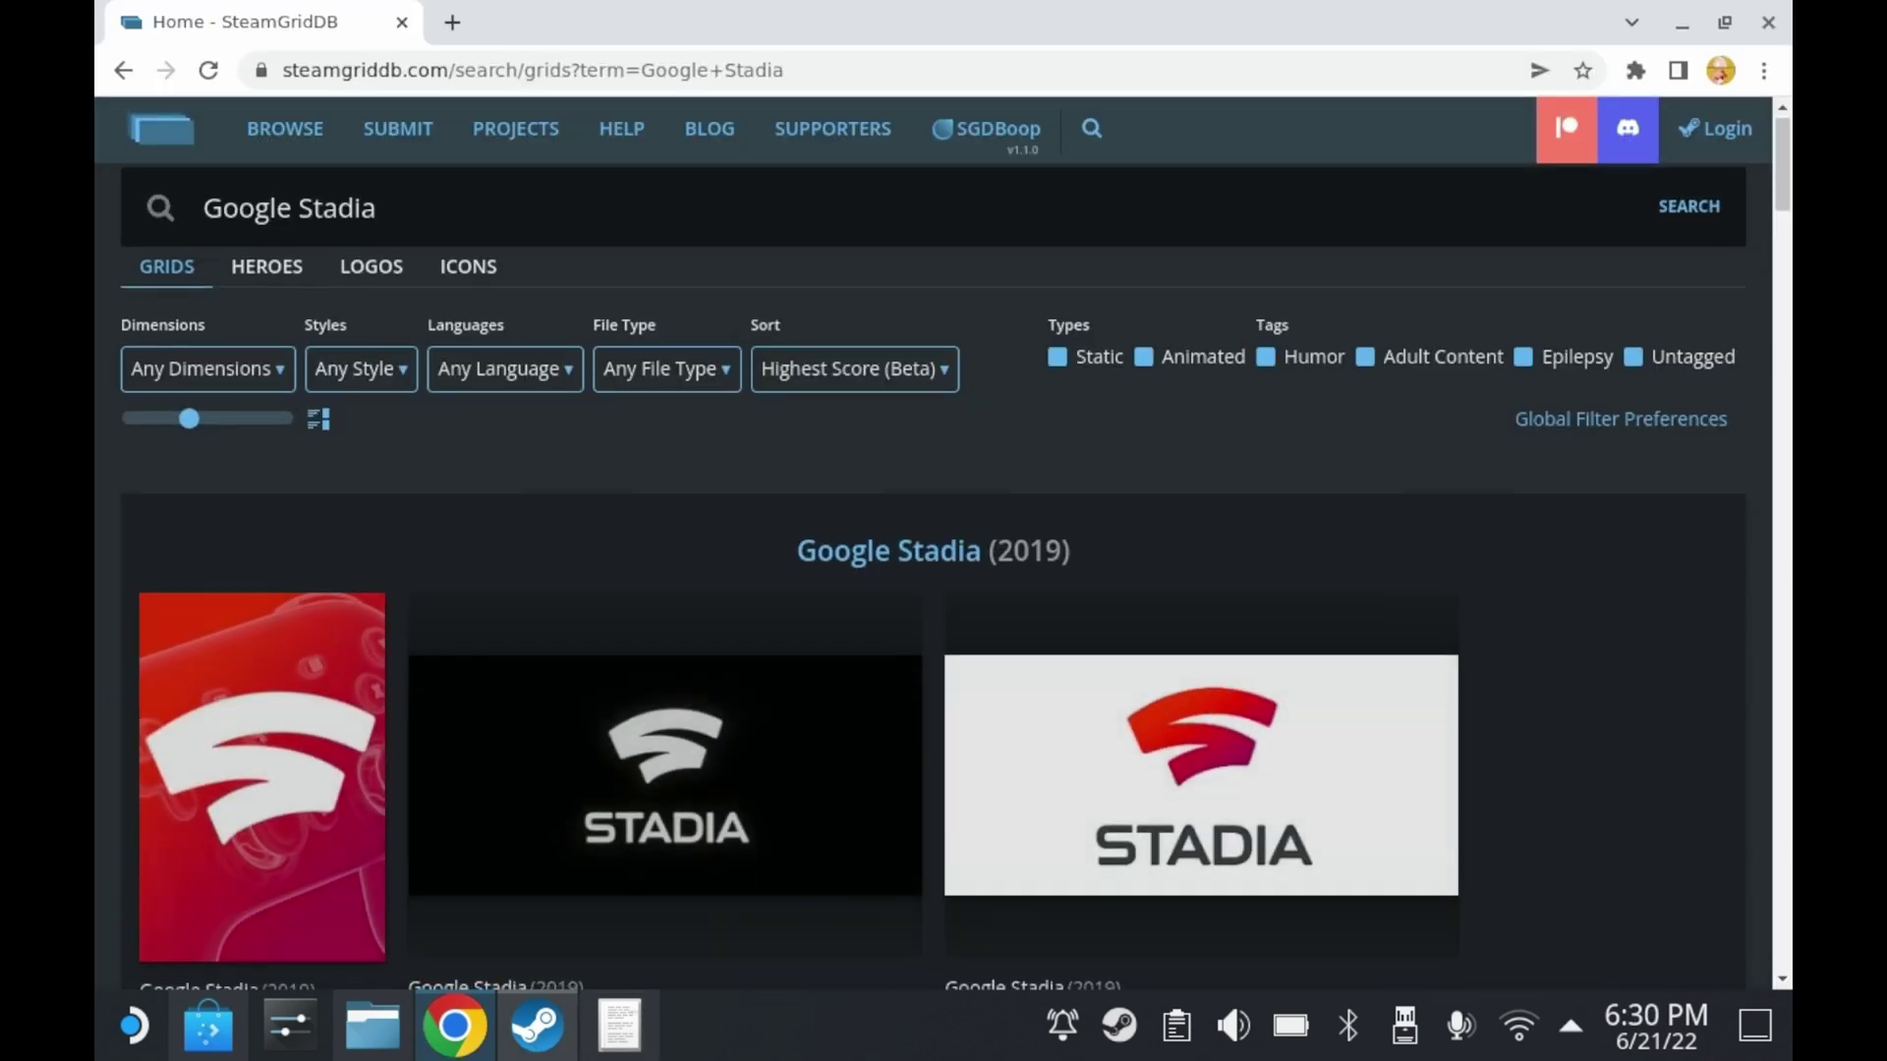
Step: Open the Google Stadia (2019) SteamGridDB page and show all its grid images
scroll(932, 578, "down", 2)
left_click(889, 363)
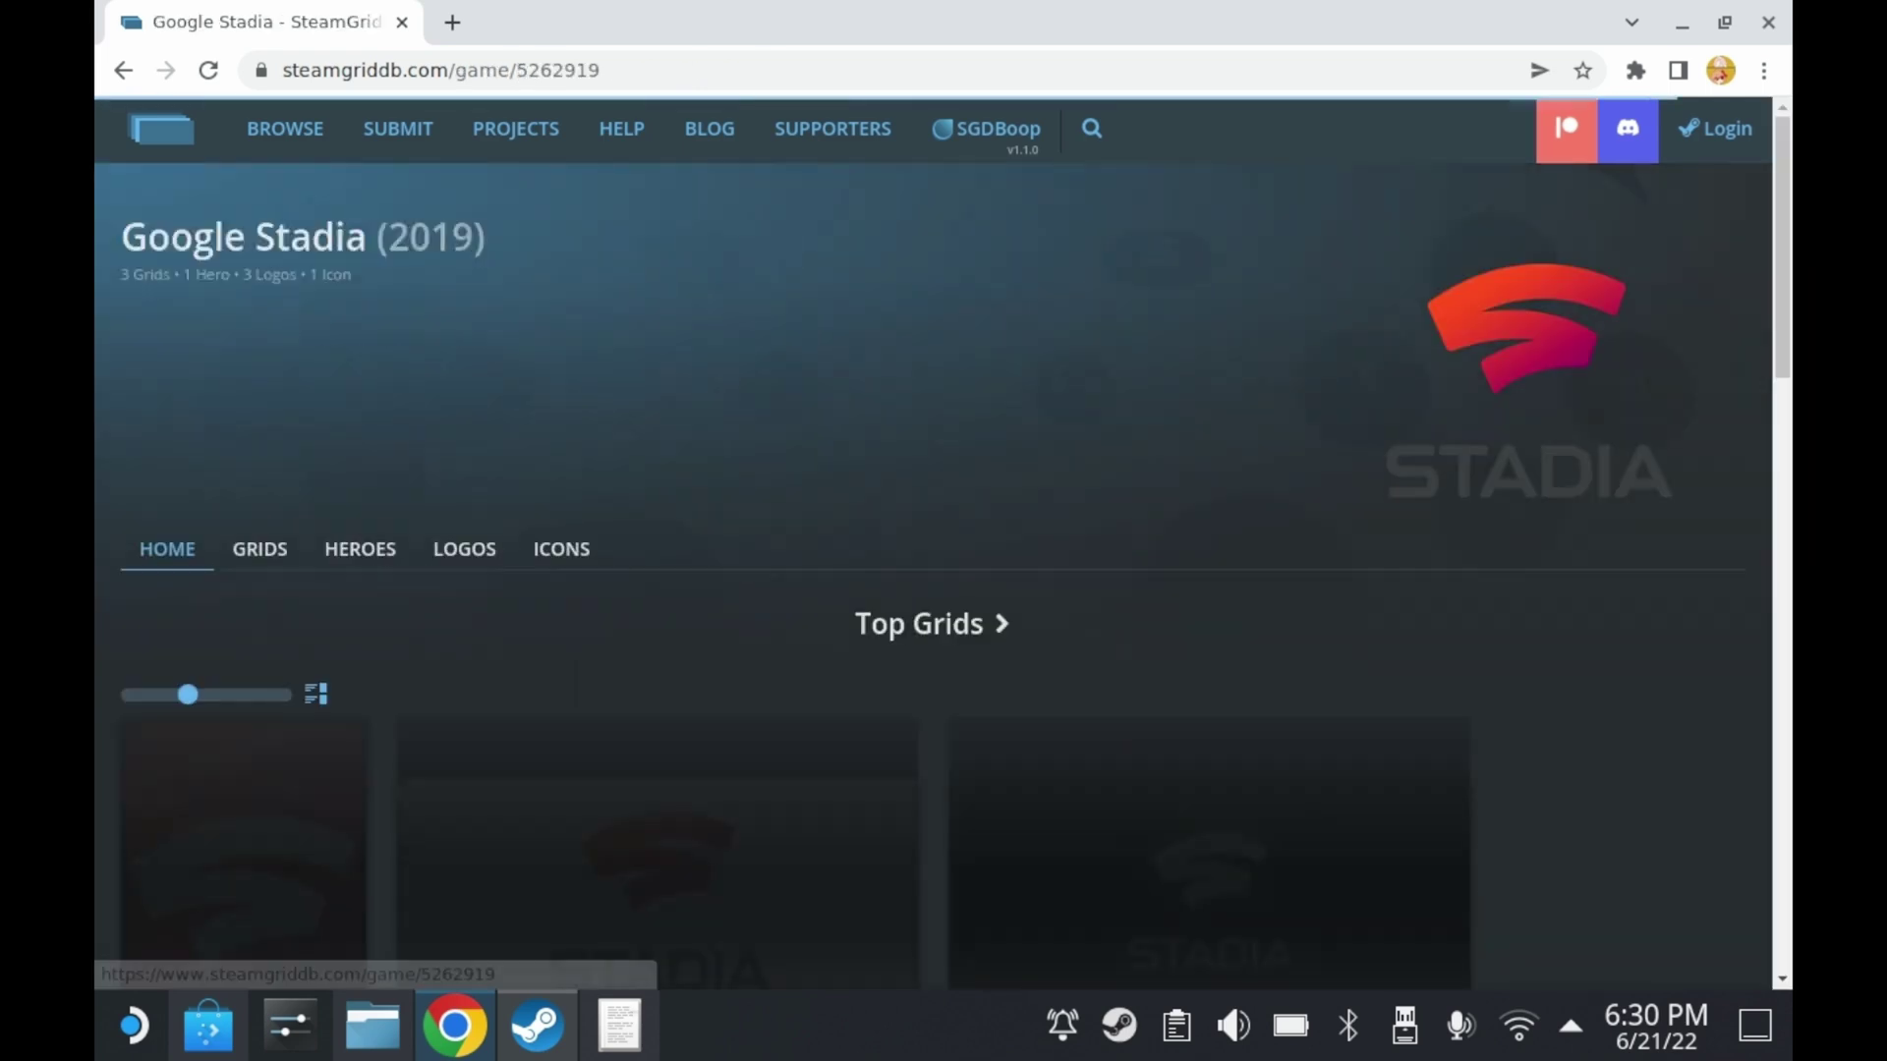
scroll(931, 578, "down", 5)
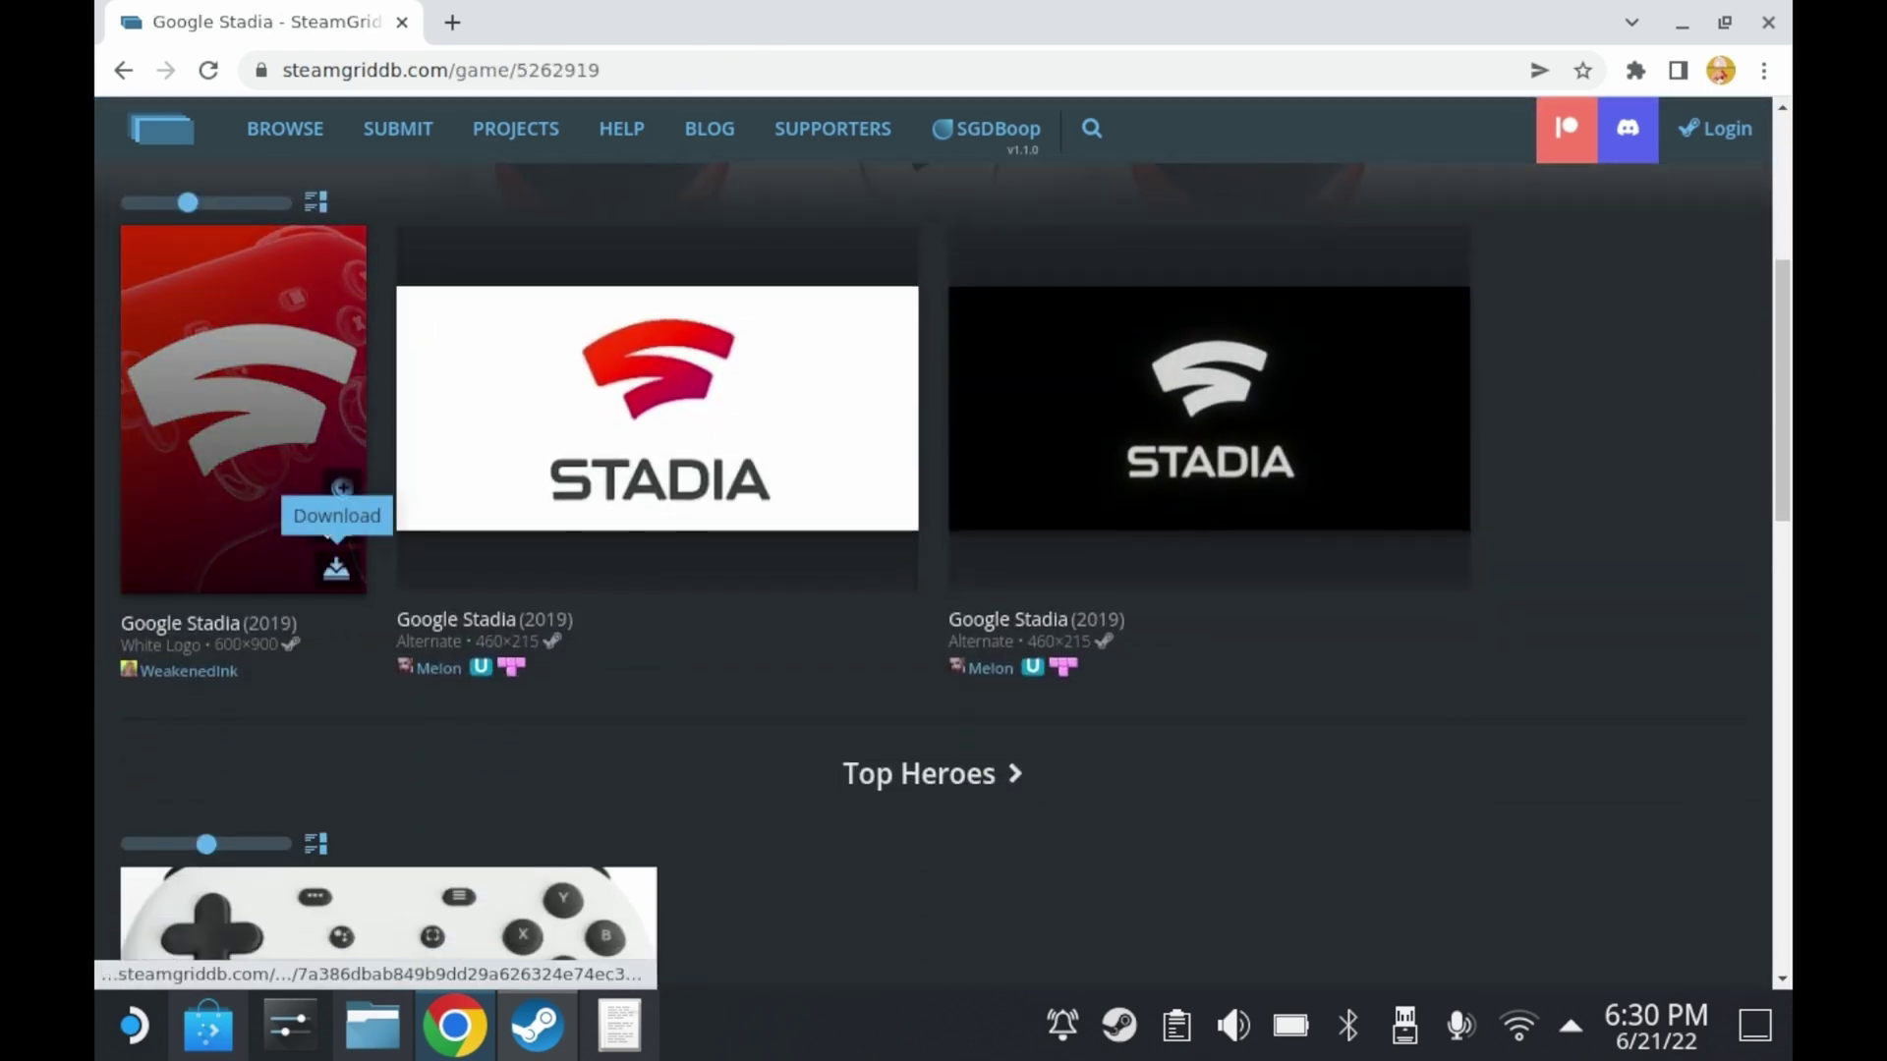
scroll(316, 587, "down", 3)
scroll(316, 590, "down", 1)
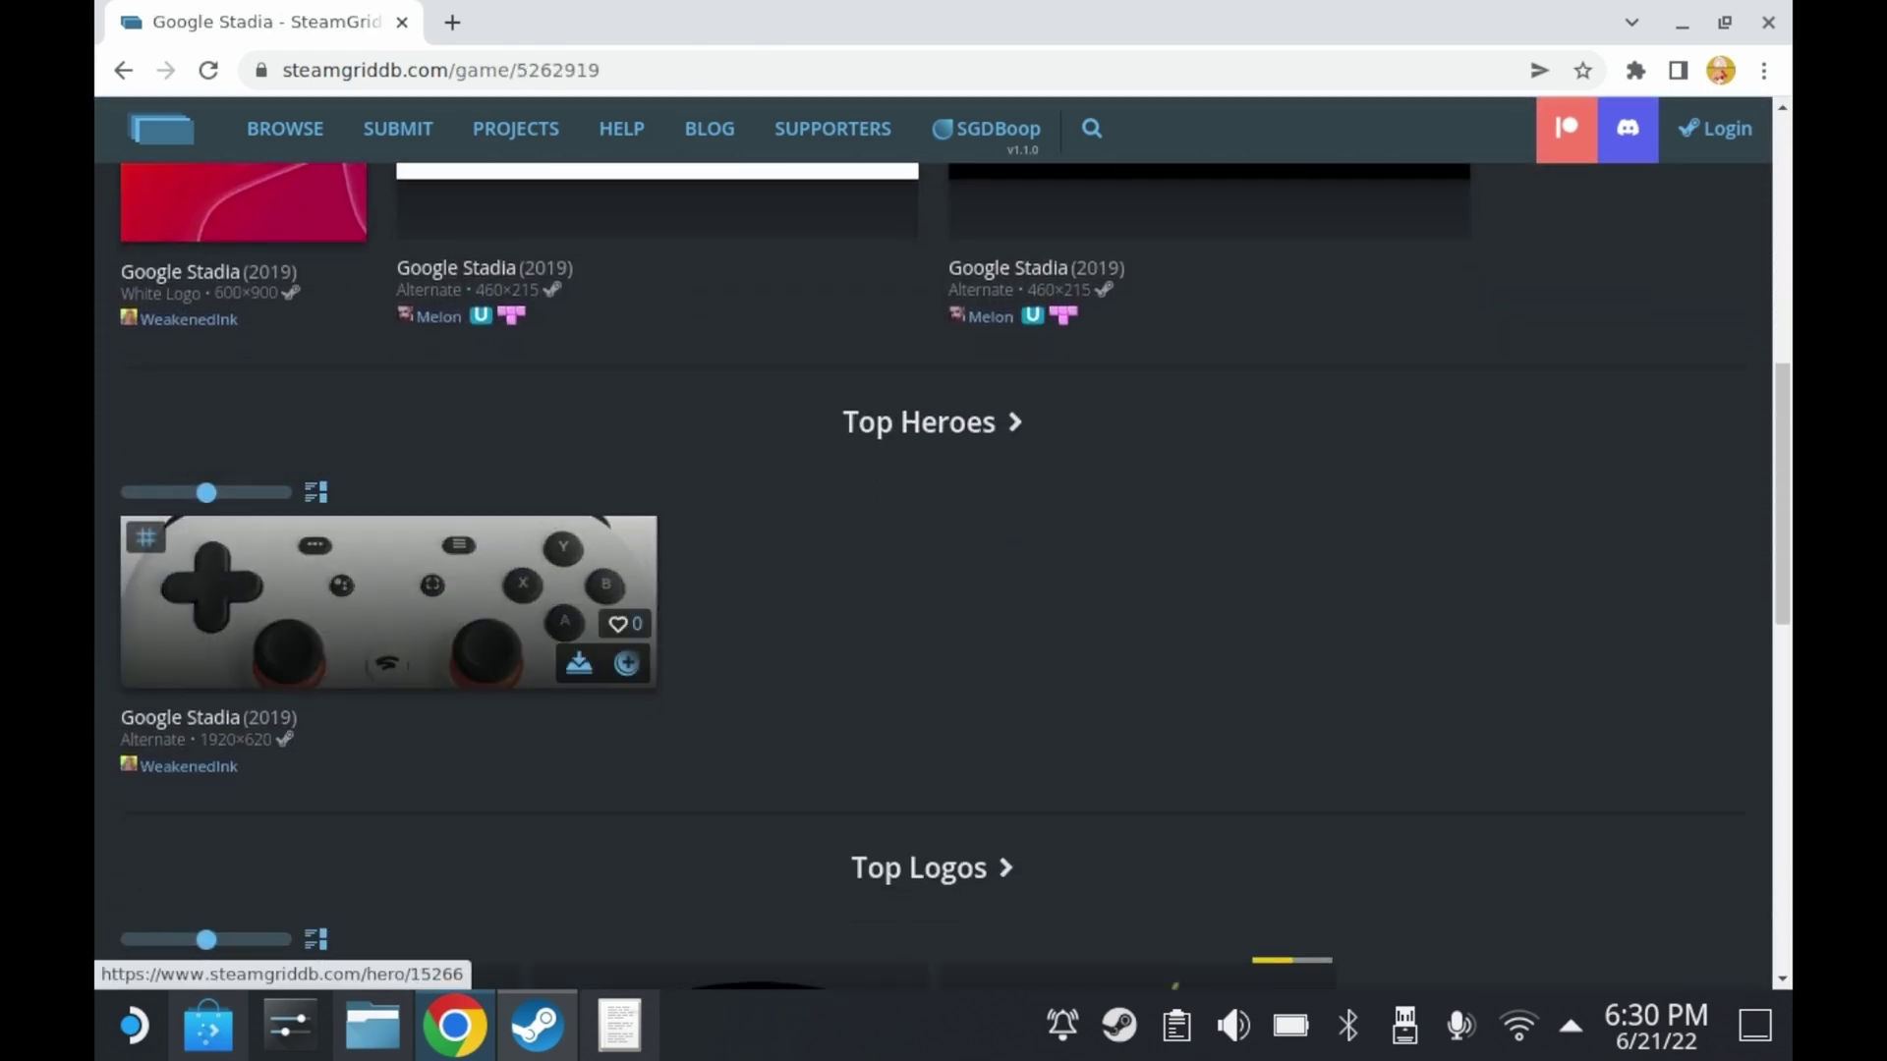
scroll(315, 589, "up", 7)
scroll(315, 590, "down", 1)
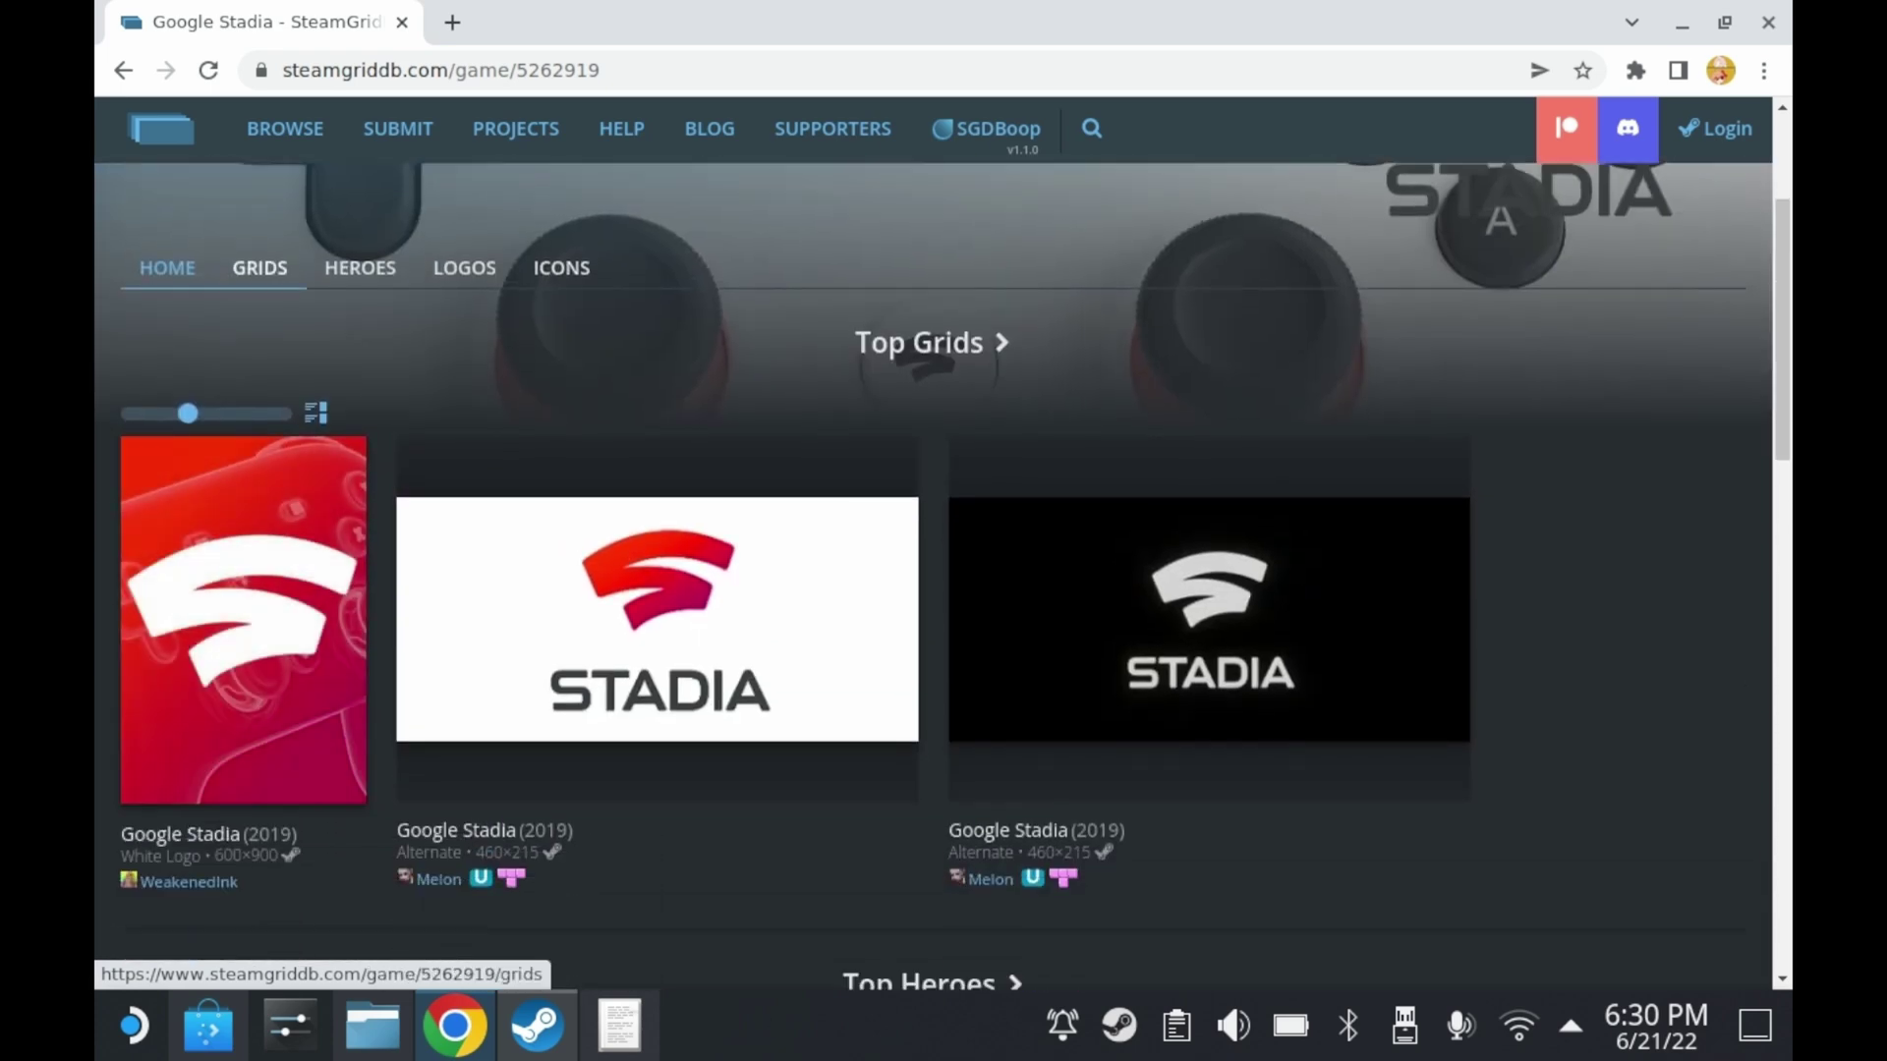
left_click(260, 268)
scroll(933, 576, "down", 2)
scroll(432, 658, "up", 2)
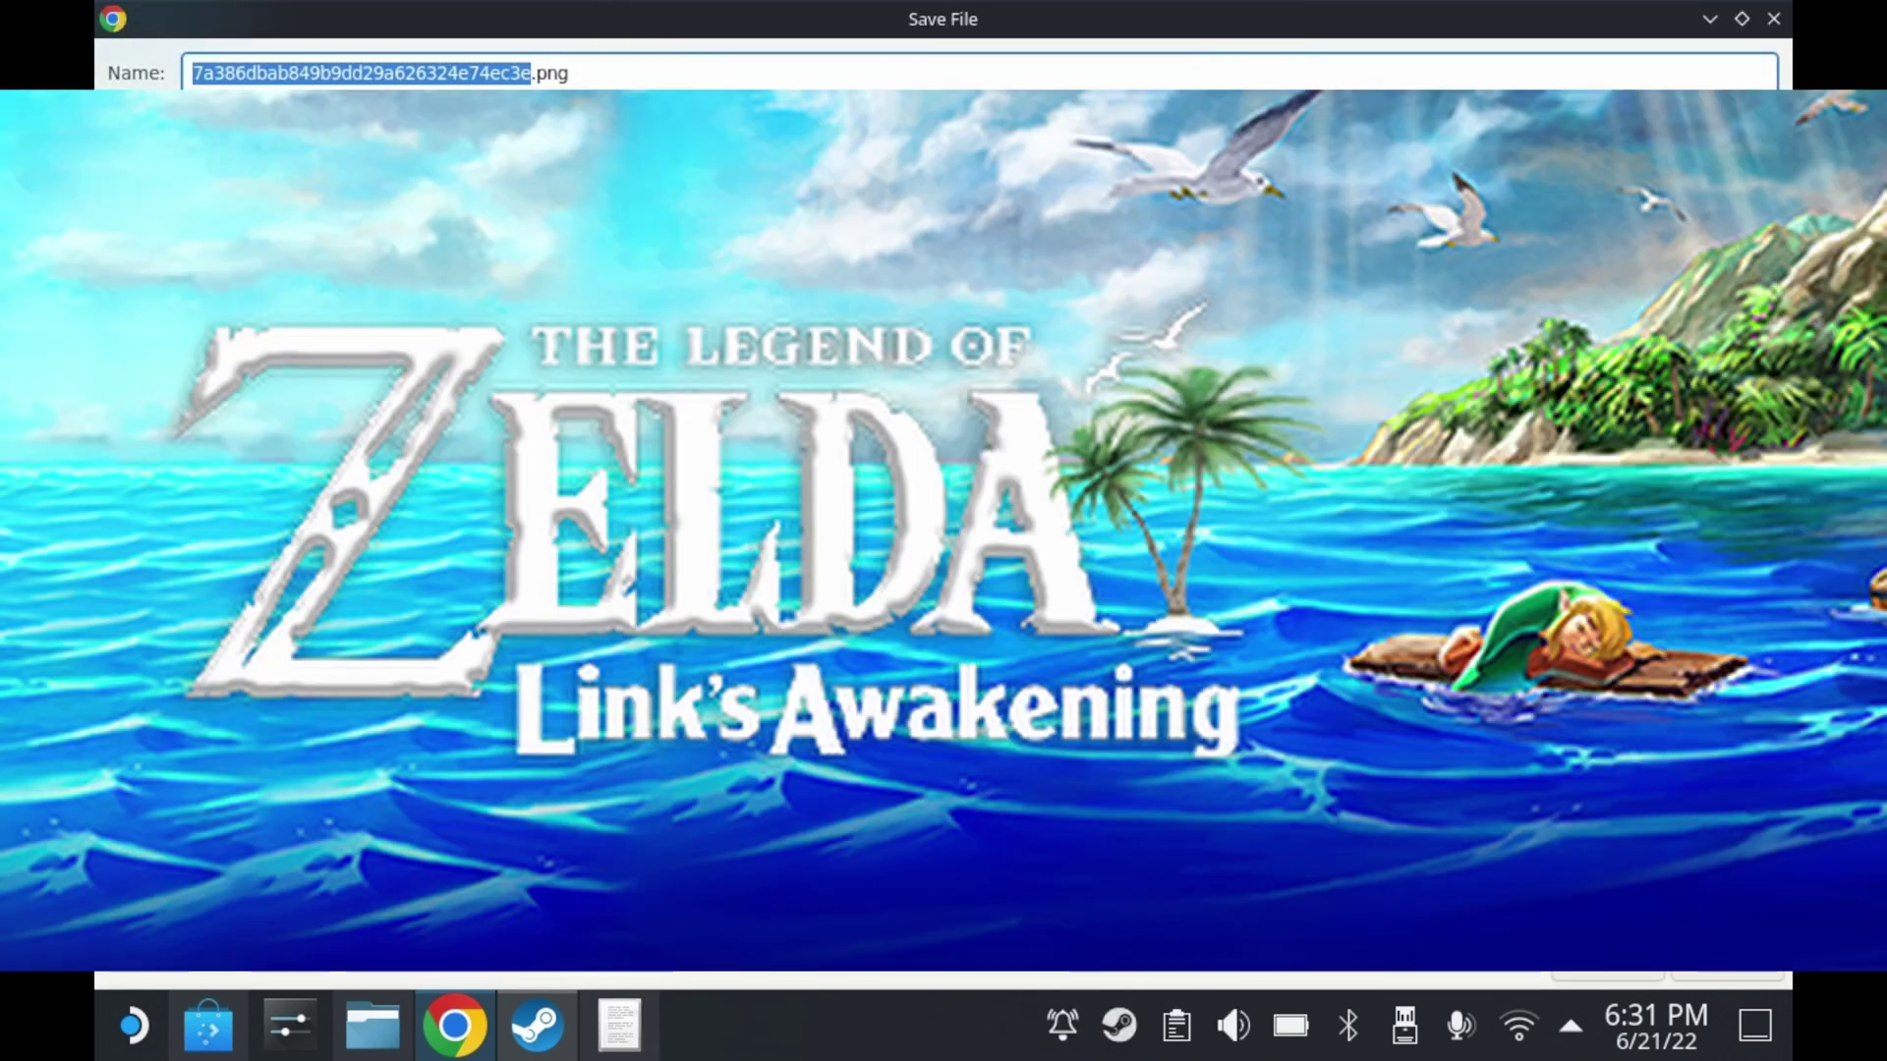
Step: Create a Stadia folder in Steam Grids and save the first grid image as 1.png
left_click(626, 140)
left_click(1760, 141)
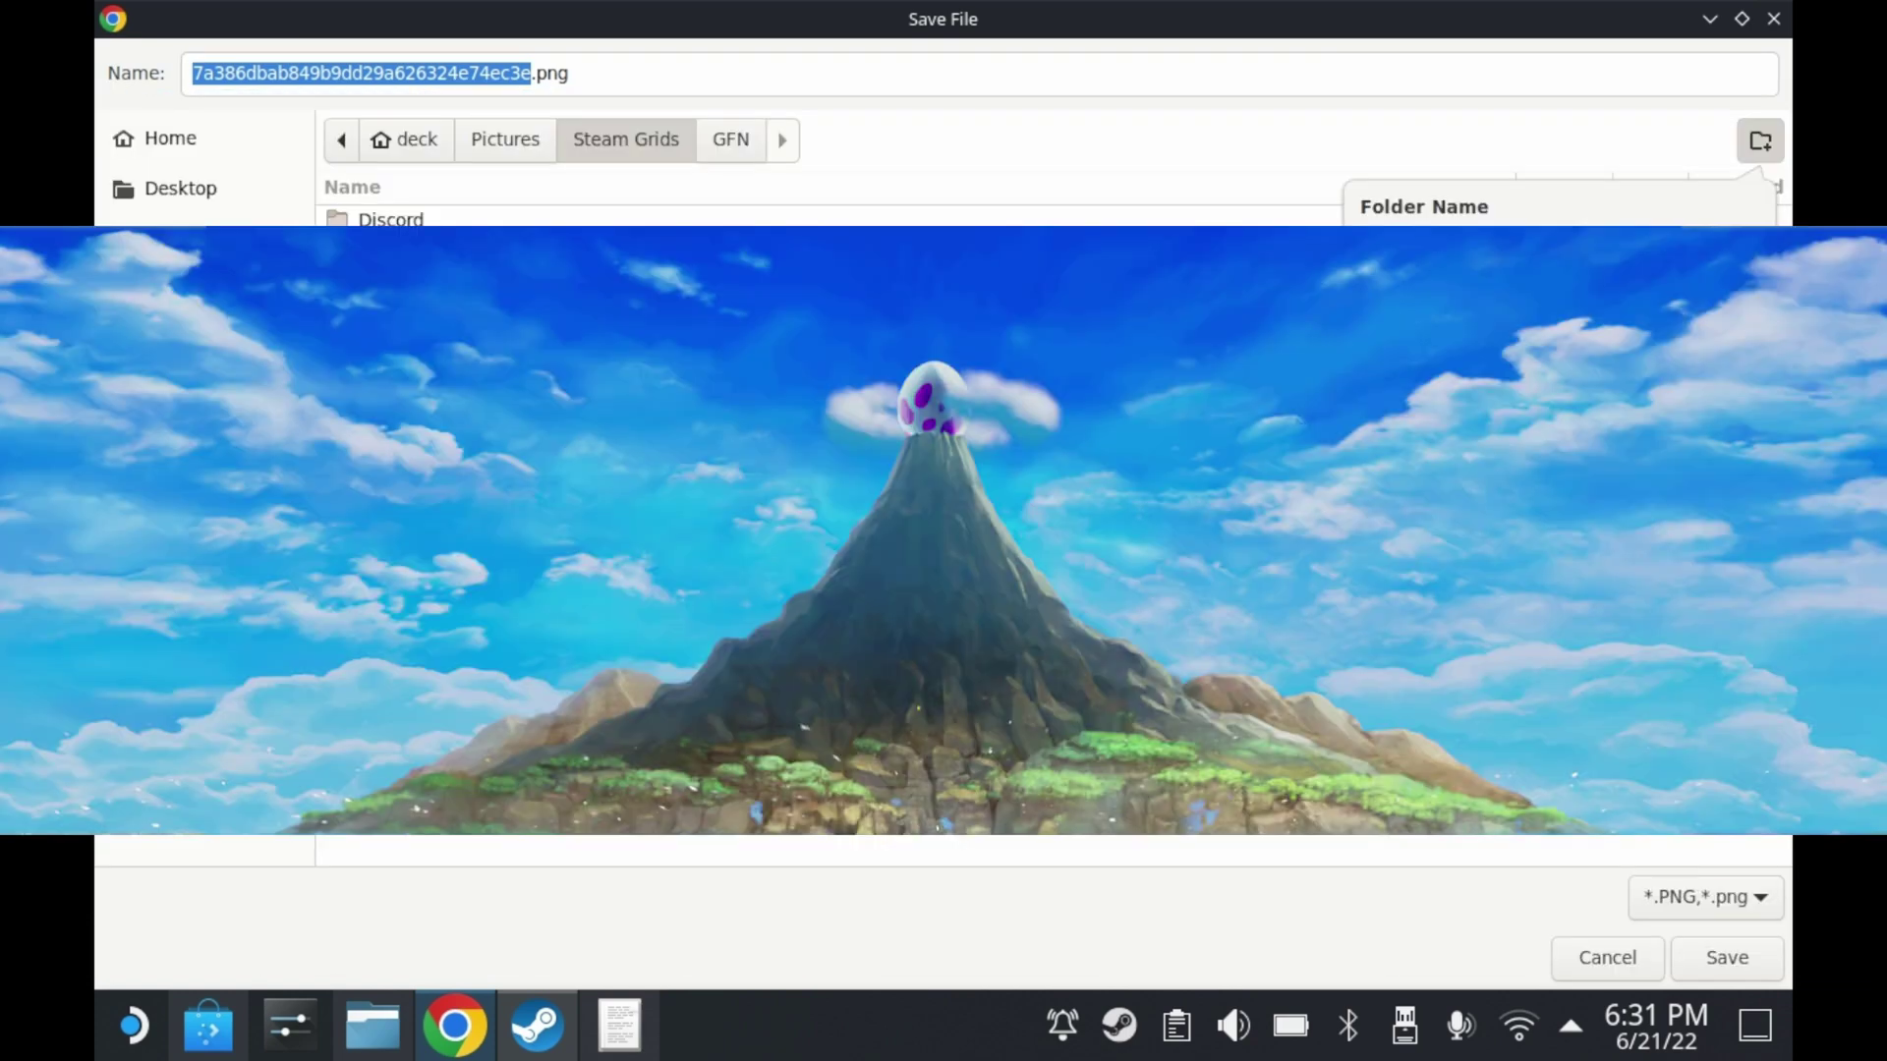
type("Stadia")
key("Return")
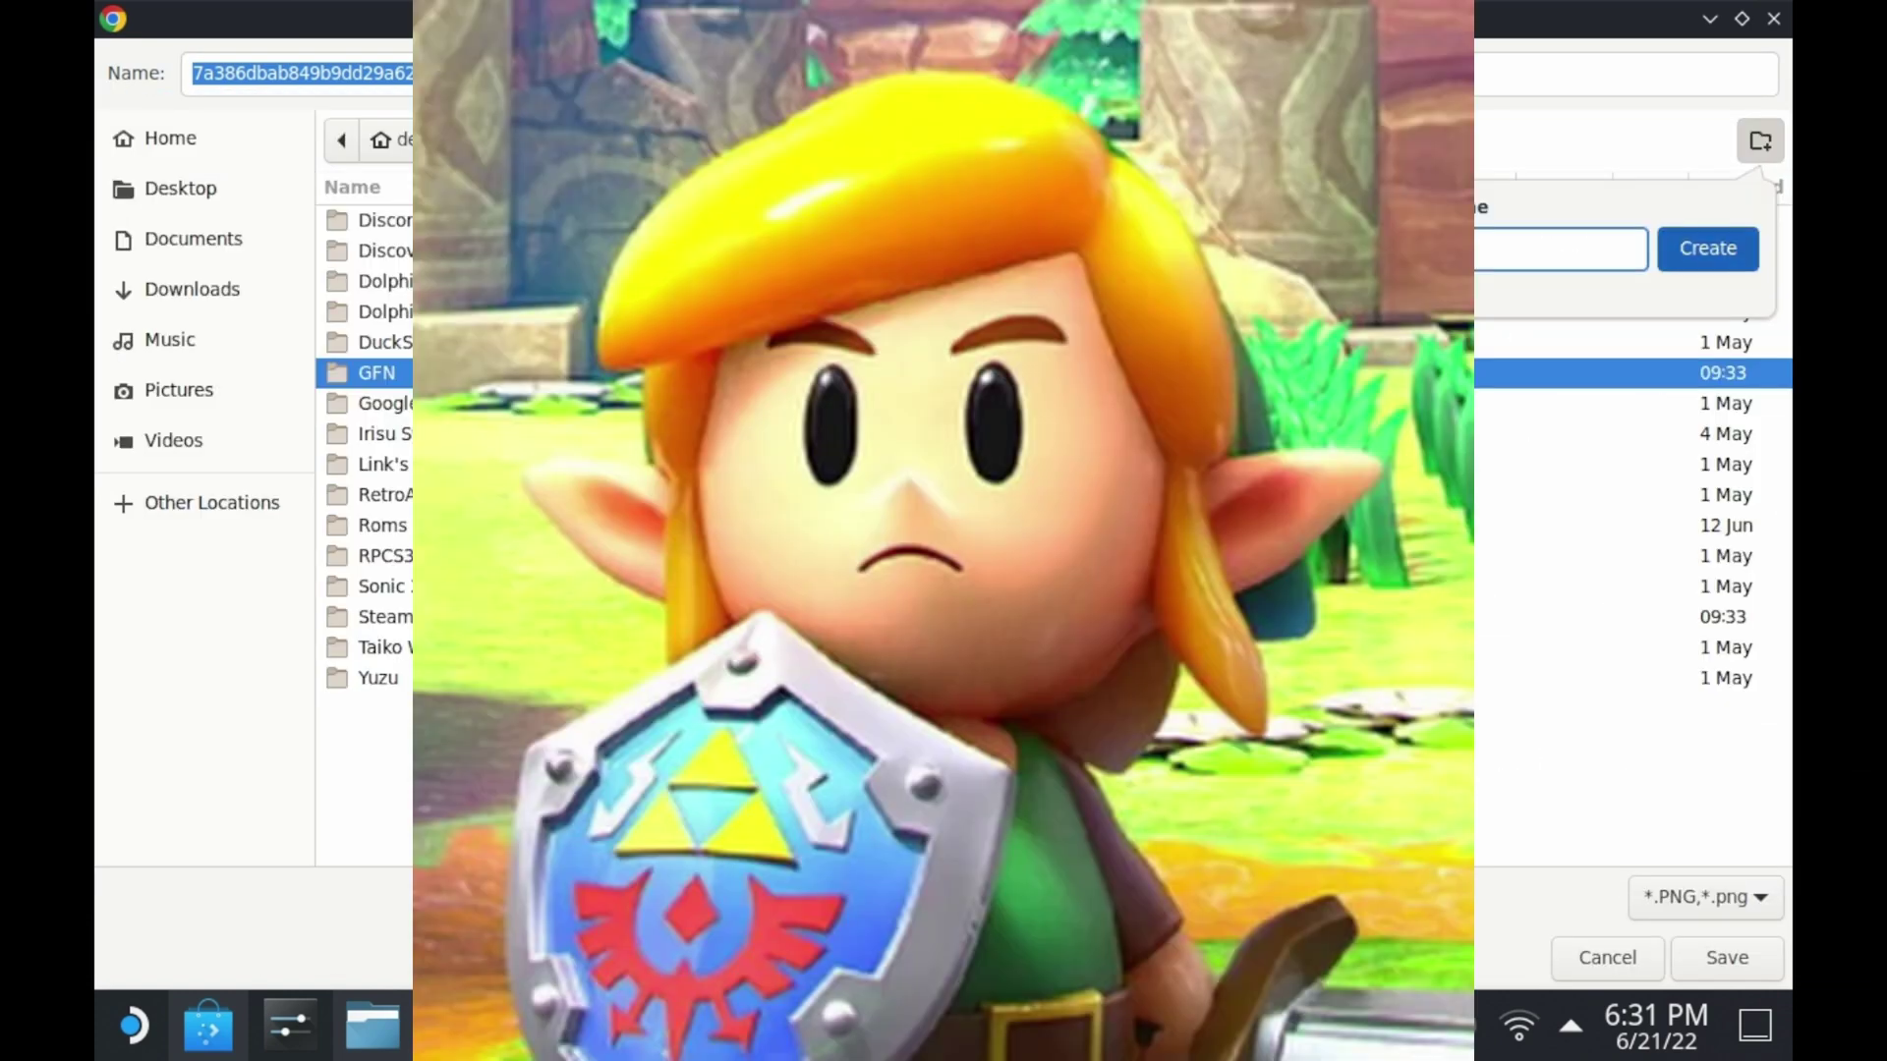
type("1.png")
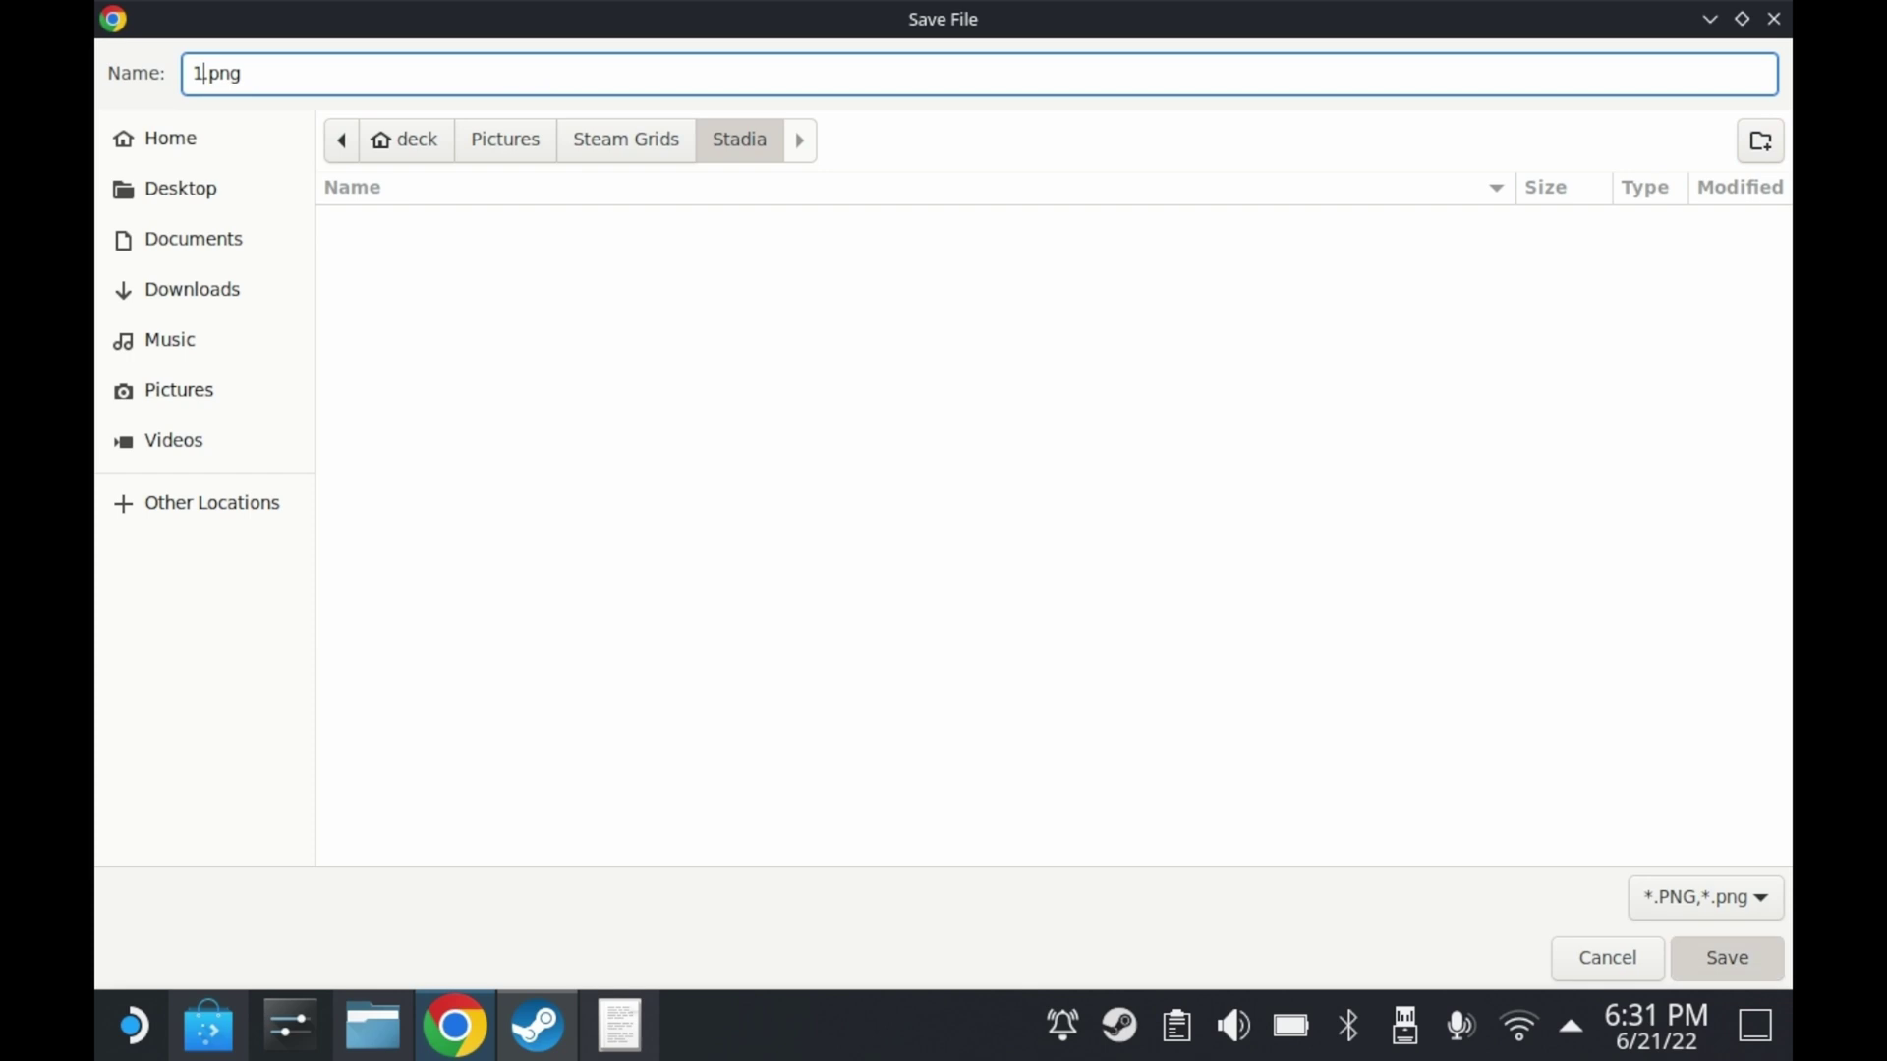
key("Return")
Step: Save the dark Stadia grid image as 2.png in the same folder
key("ctrl+shift+Tab")
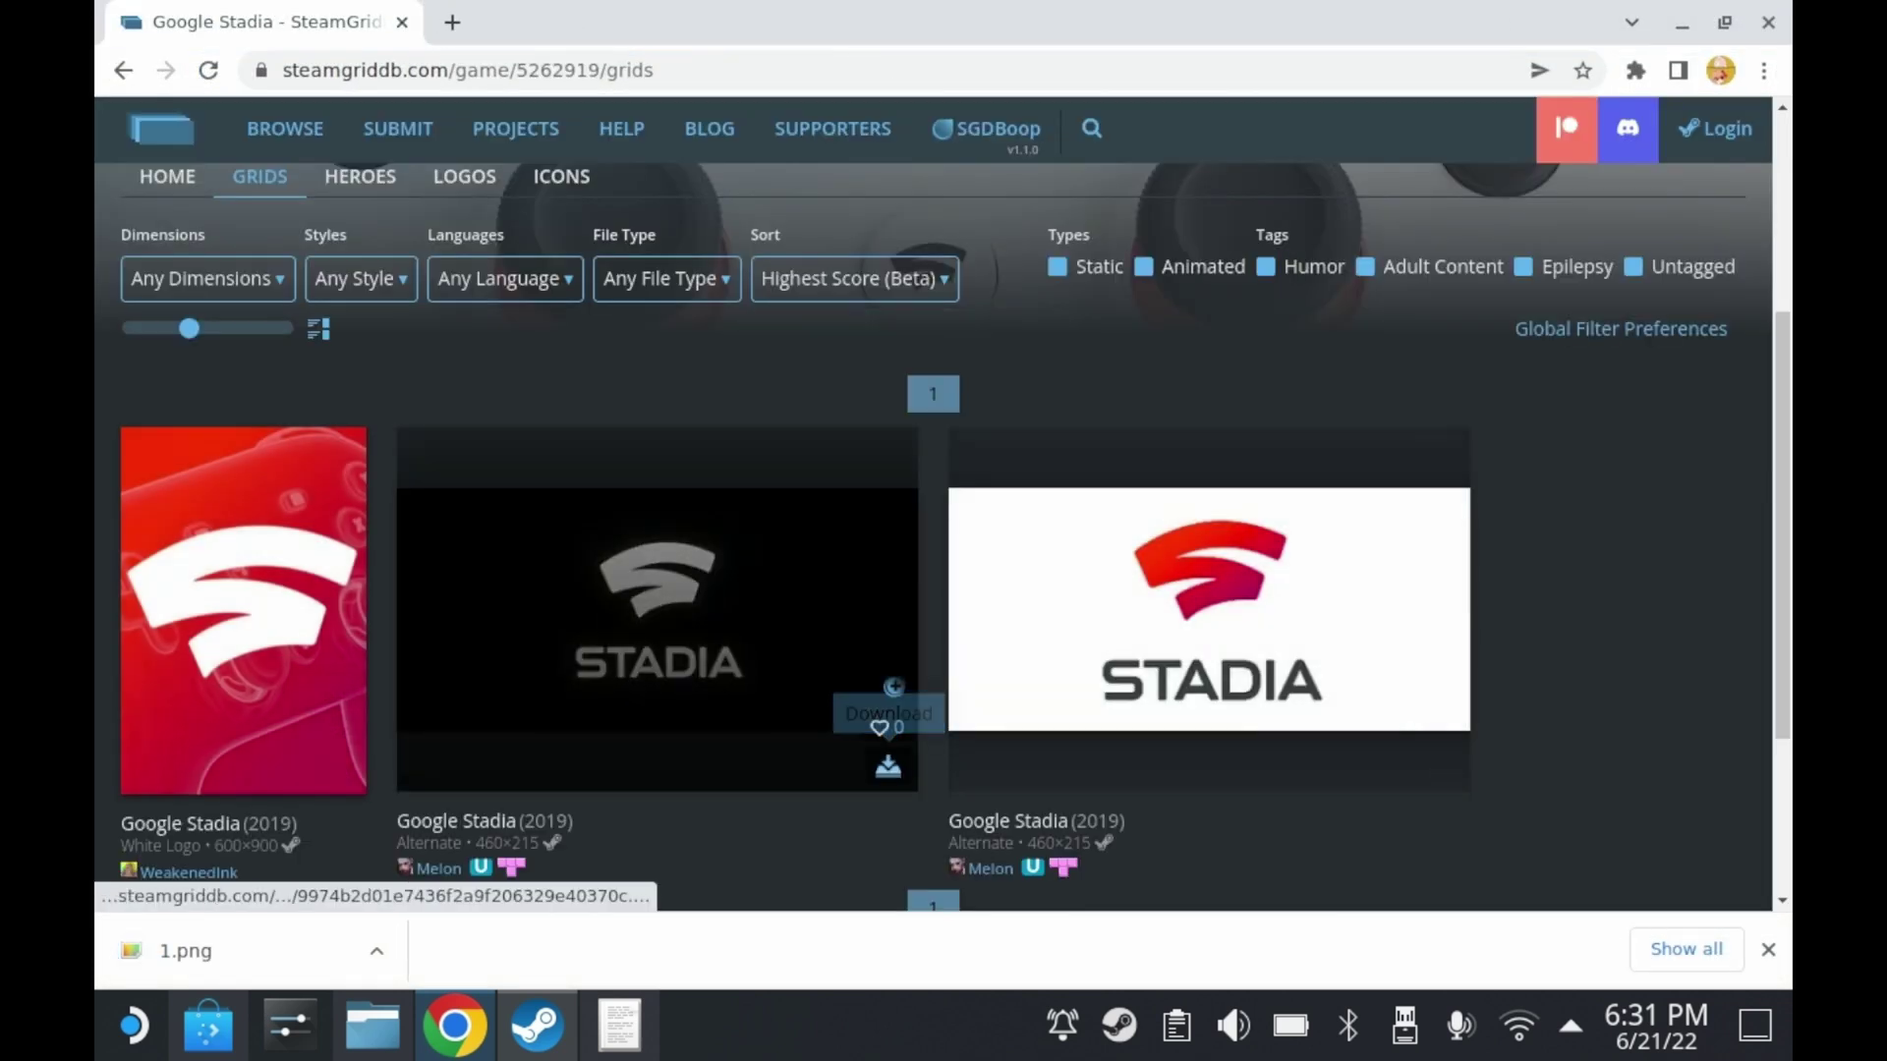
left_click(887, 766)
right_click(867, 381)
left_click(983, 433)
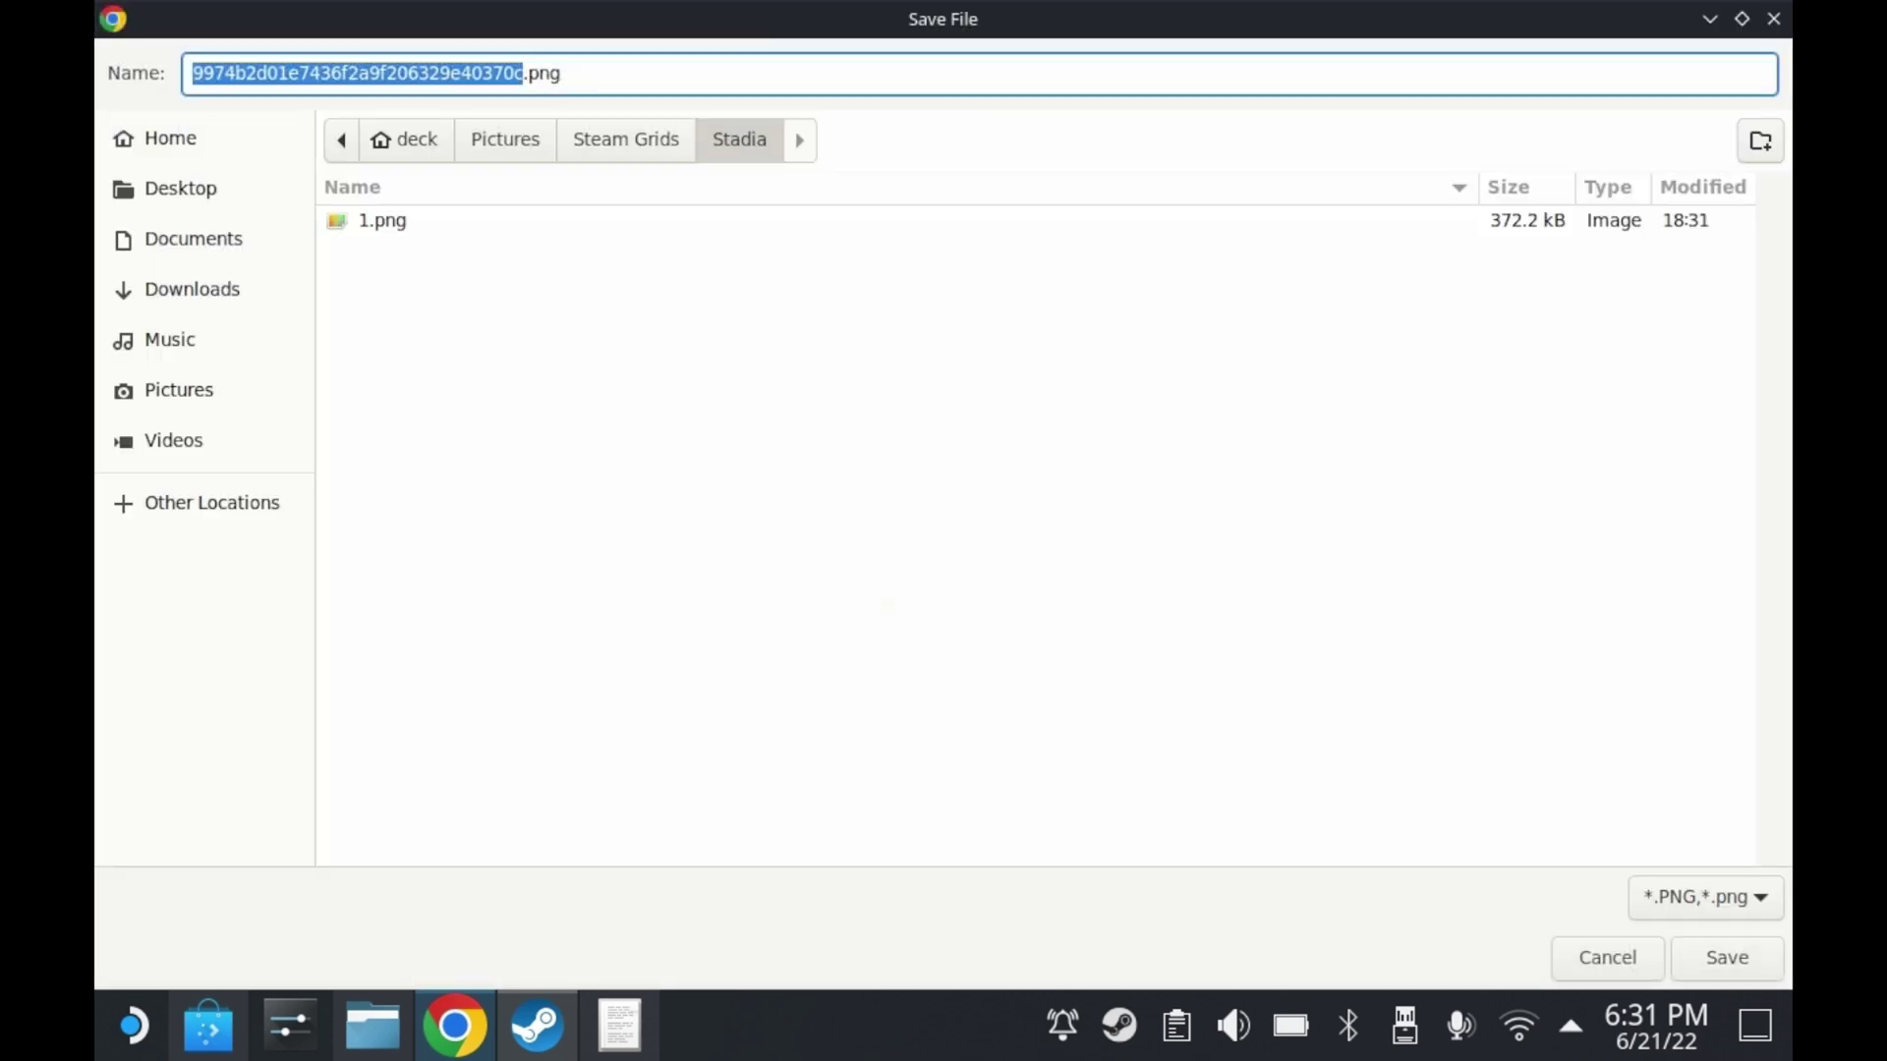
type("2")
key("Return")
key("ctrl+w")
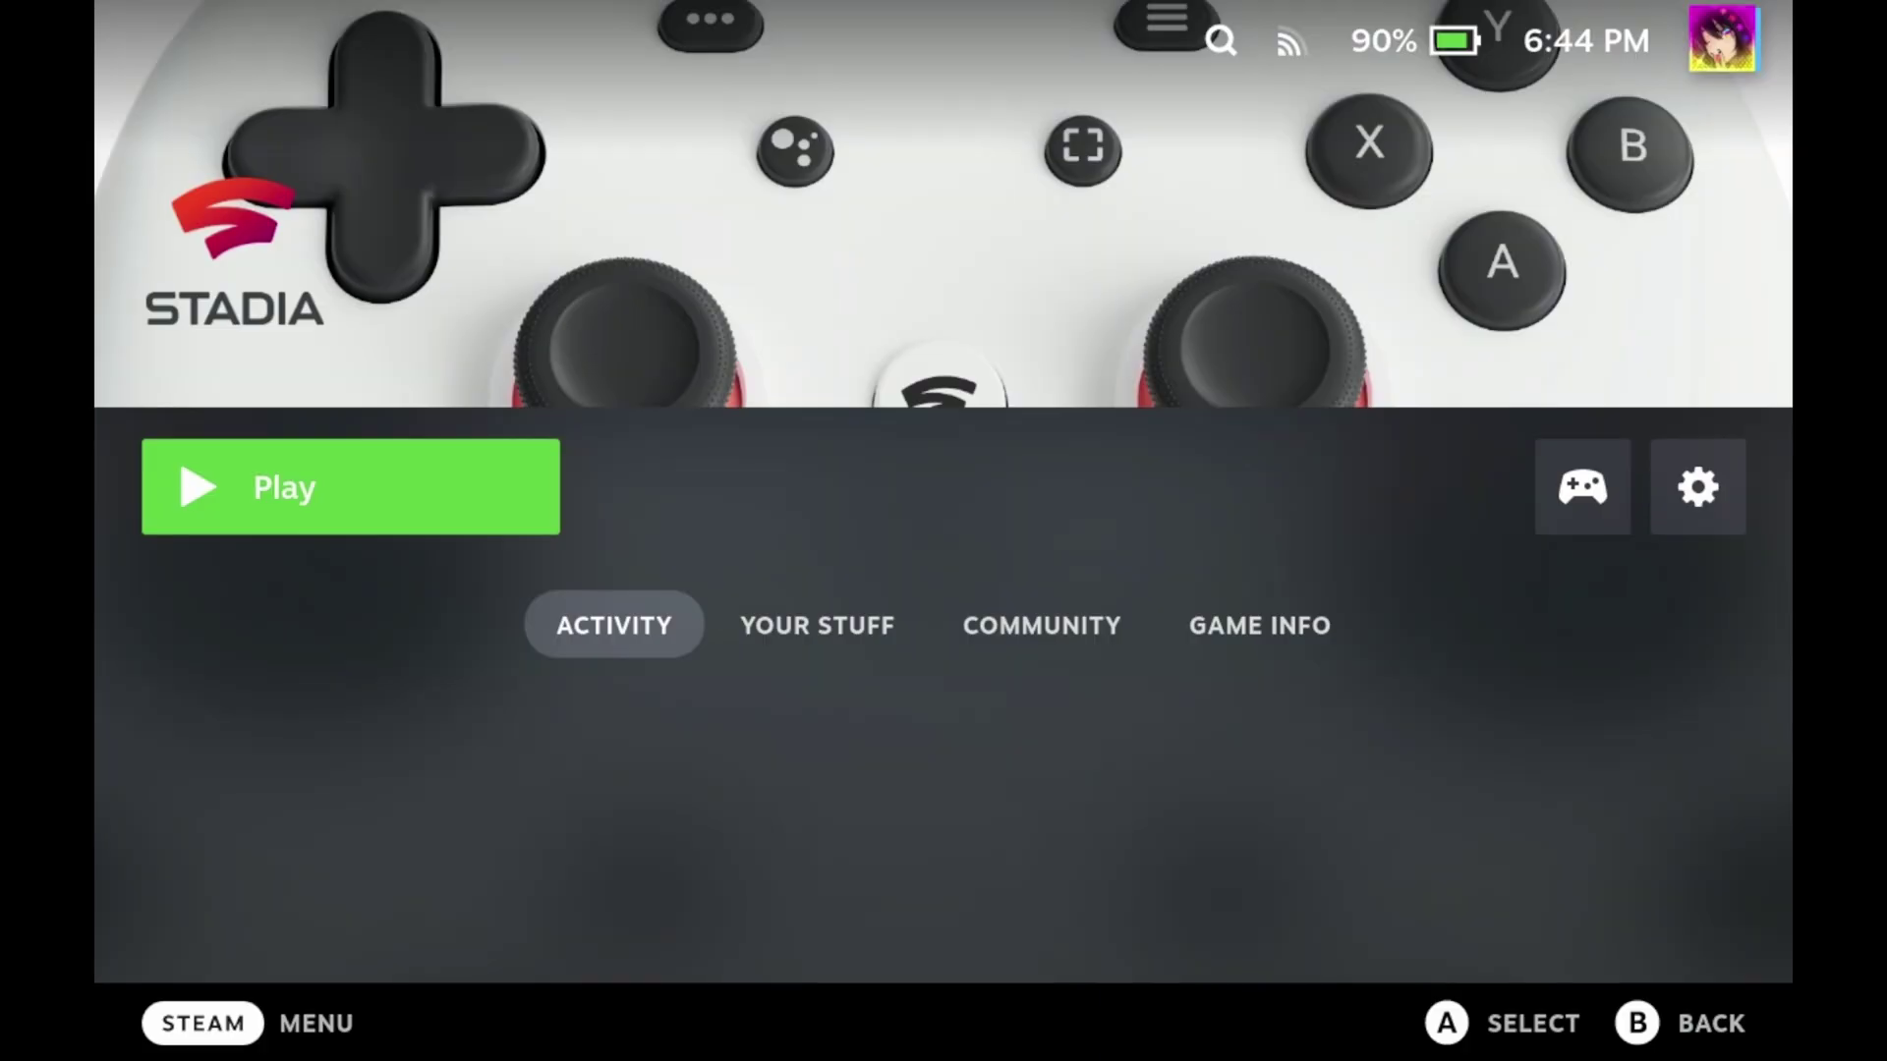
Step: Launch the Stadia shortcut, open the full Your library view, and start a game
key("Return")
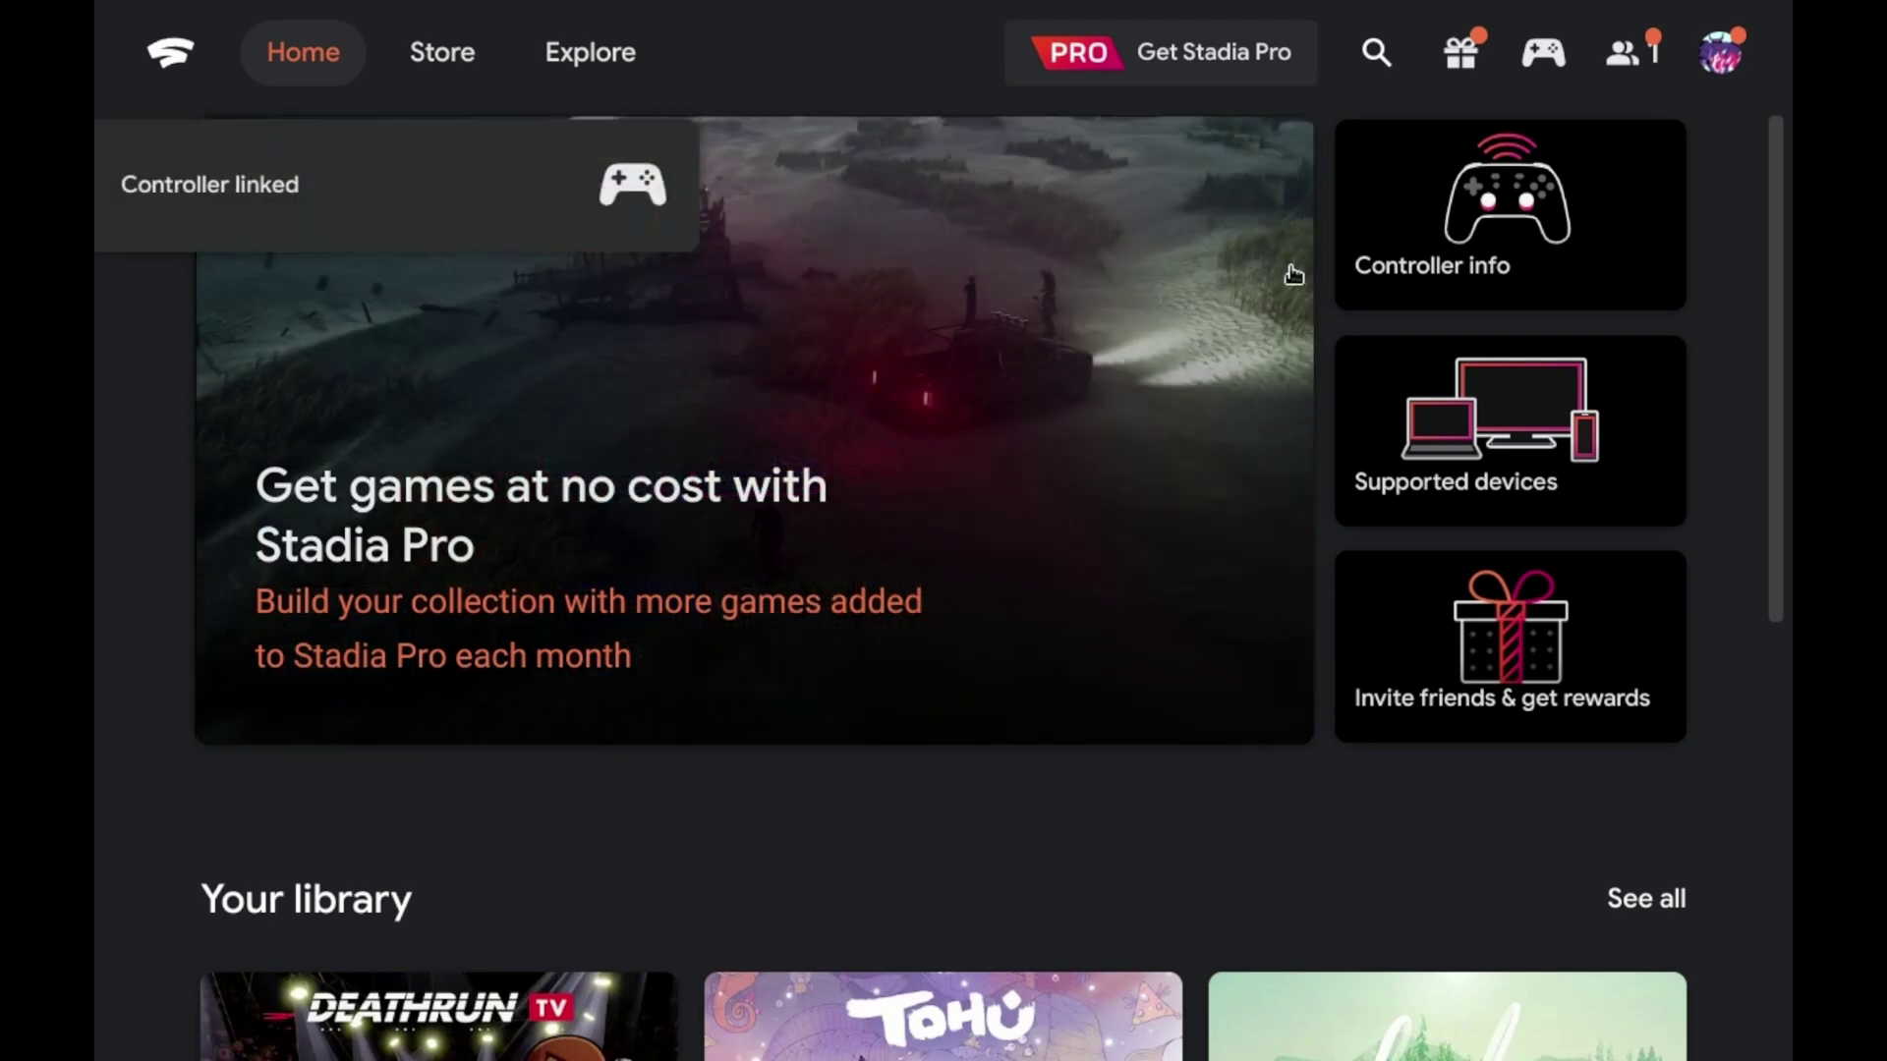
left_click_drag(1777, 175, 1701, 439)
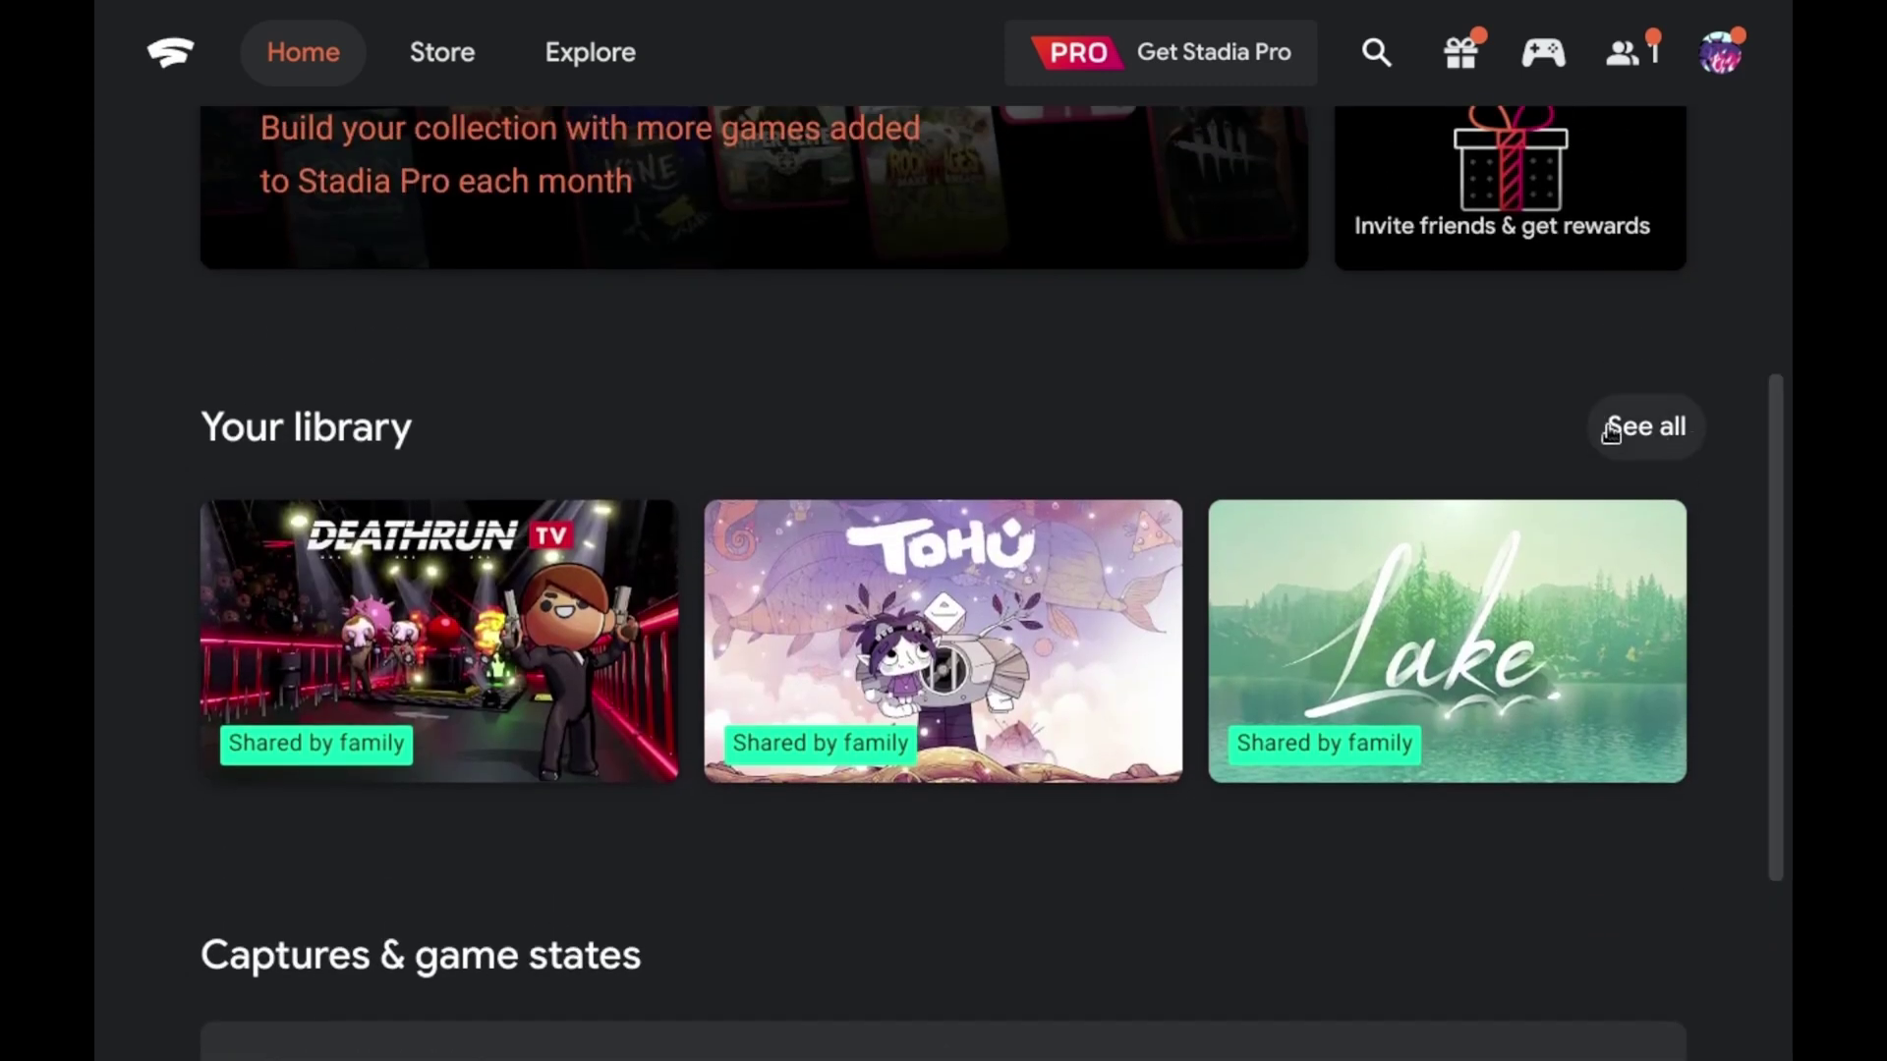
left_click(1621, 432)
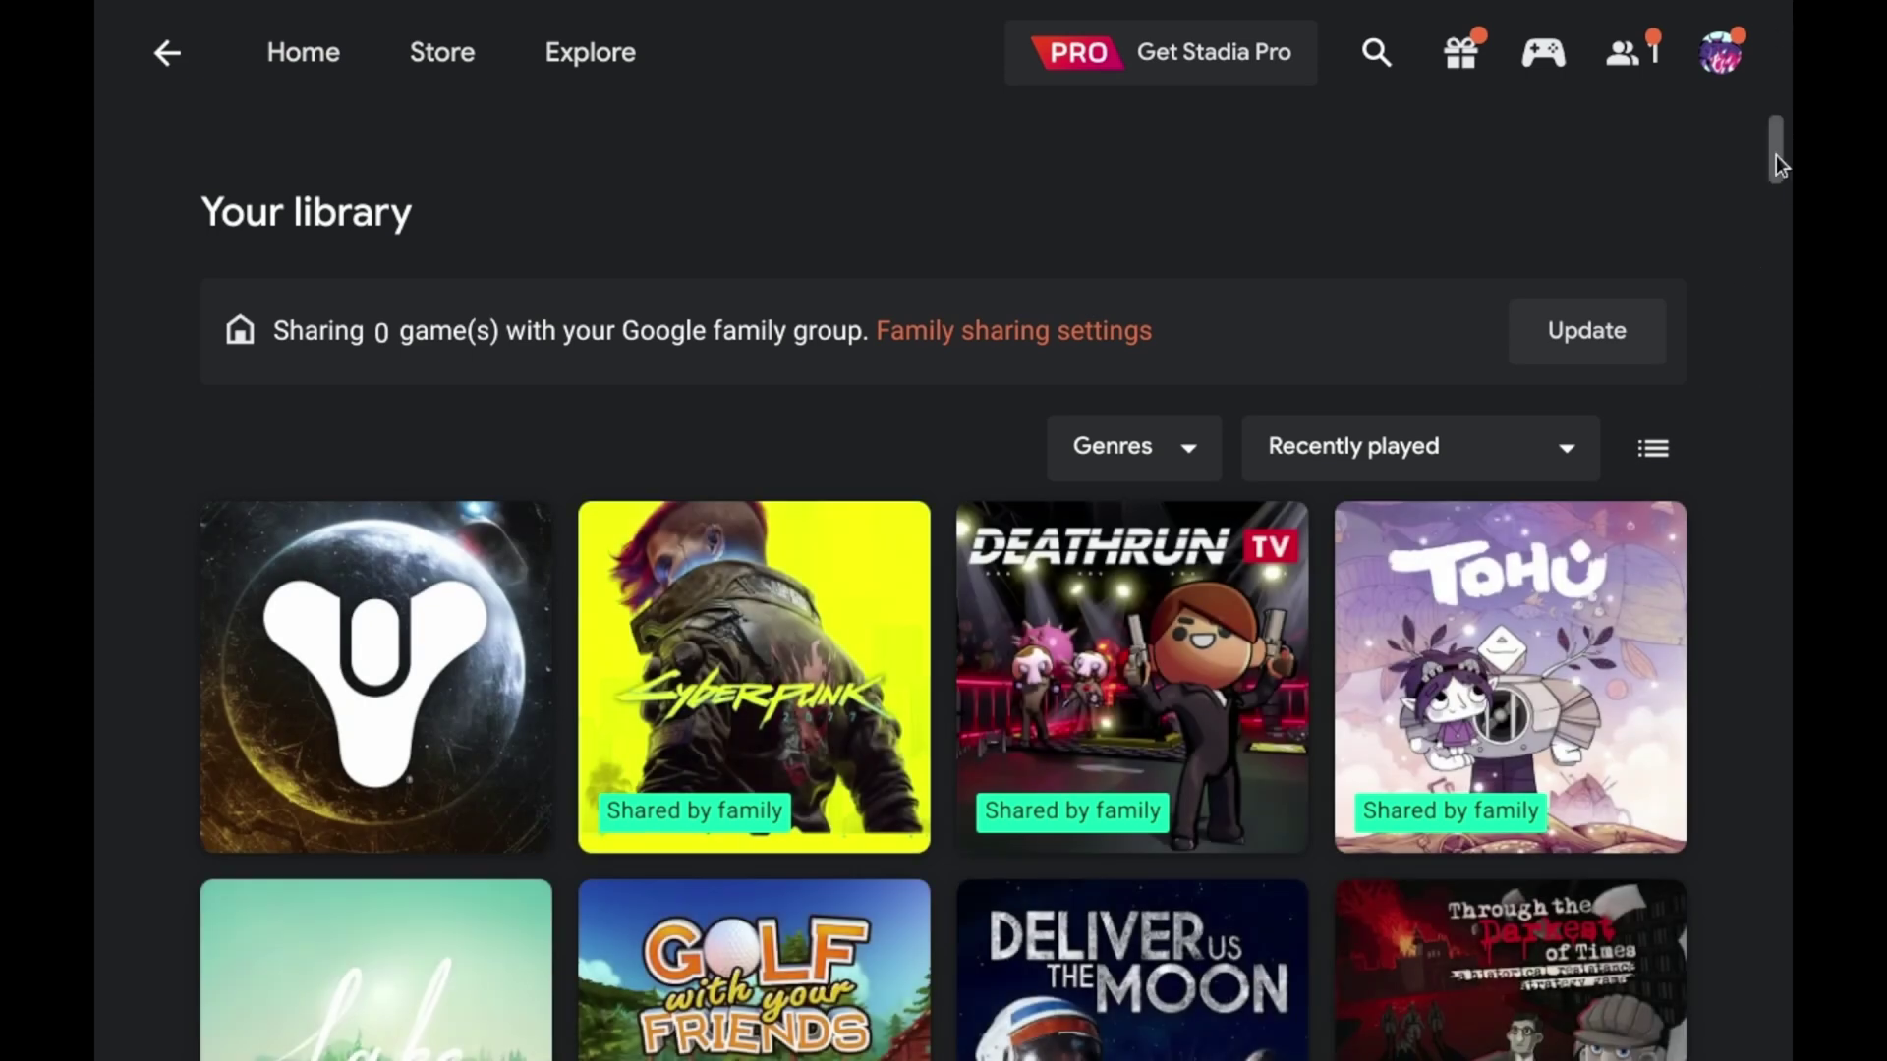
left_click_drag(1769, 160, 1706, 580)
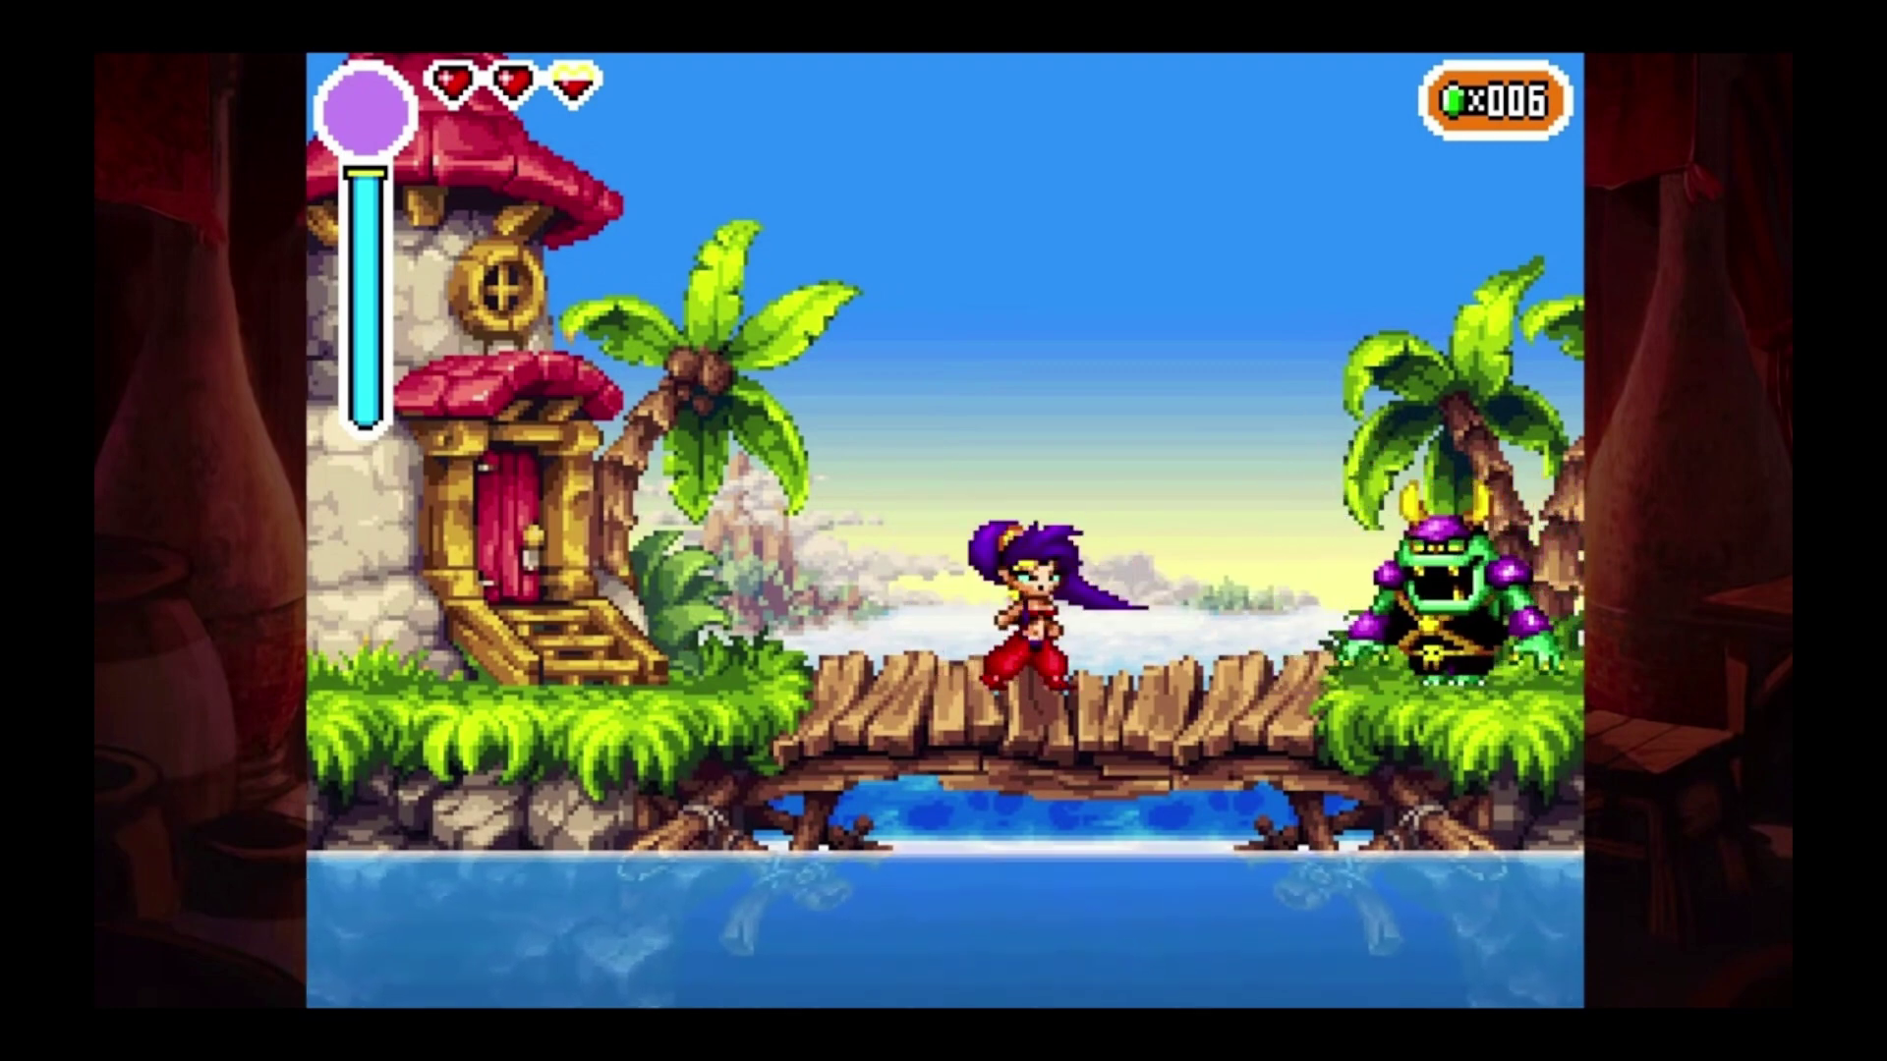
Step: Hair-whip the enemies on the bridge and collect their gems, raising the counter from 006 to 016
key("x")
key("Right")
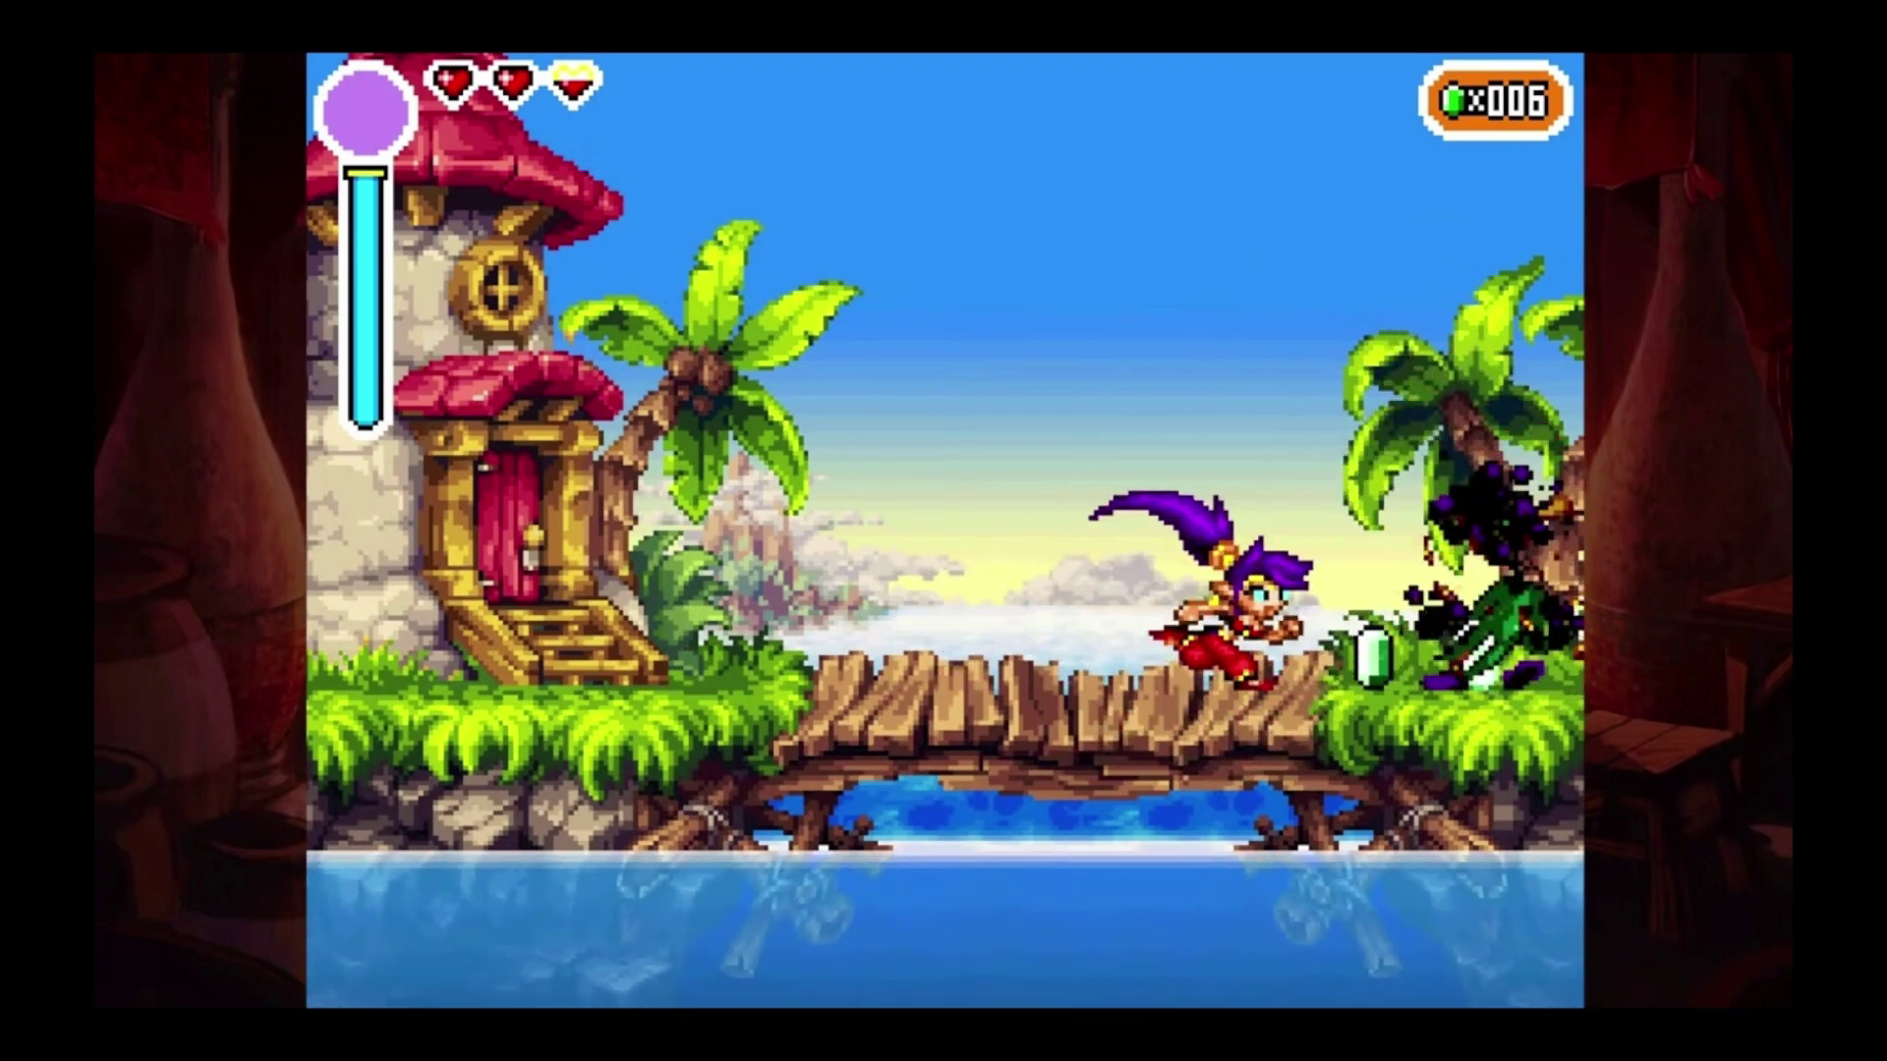
key("Right")
key("x")
key("Left")
key("z")
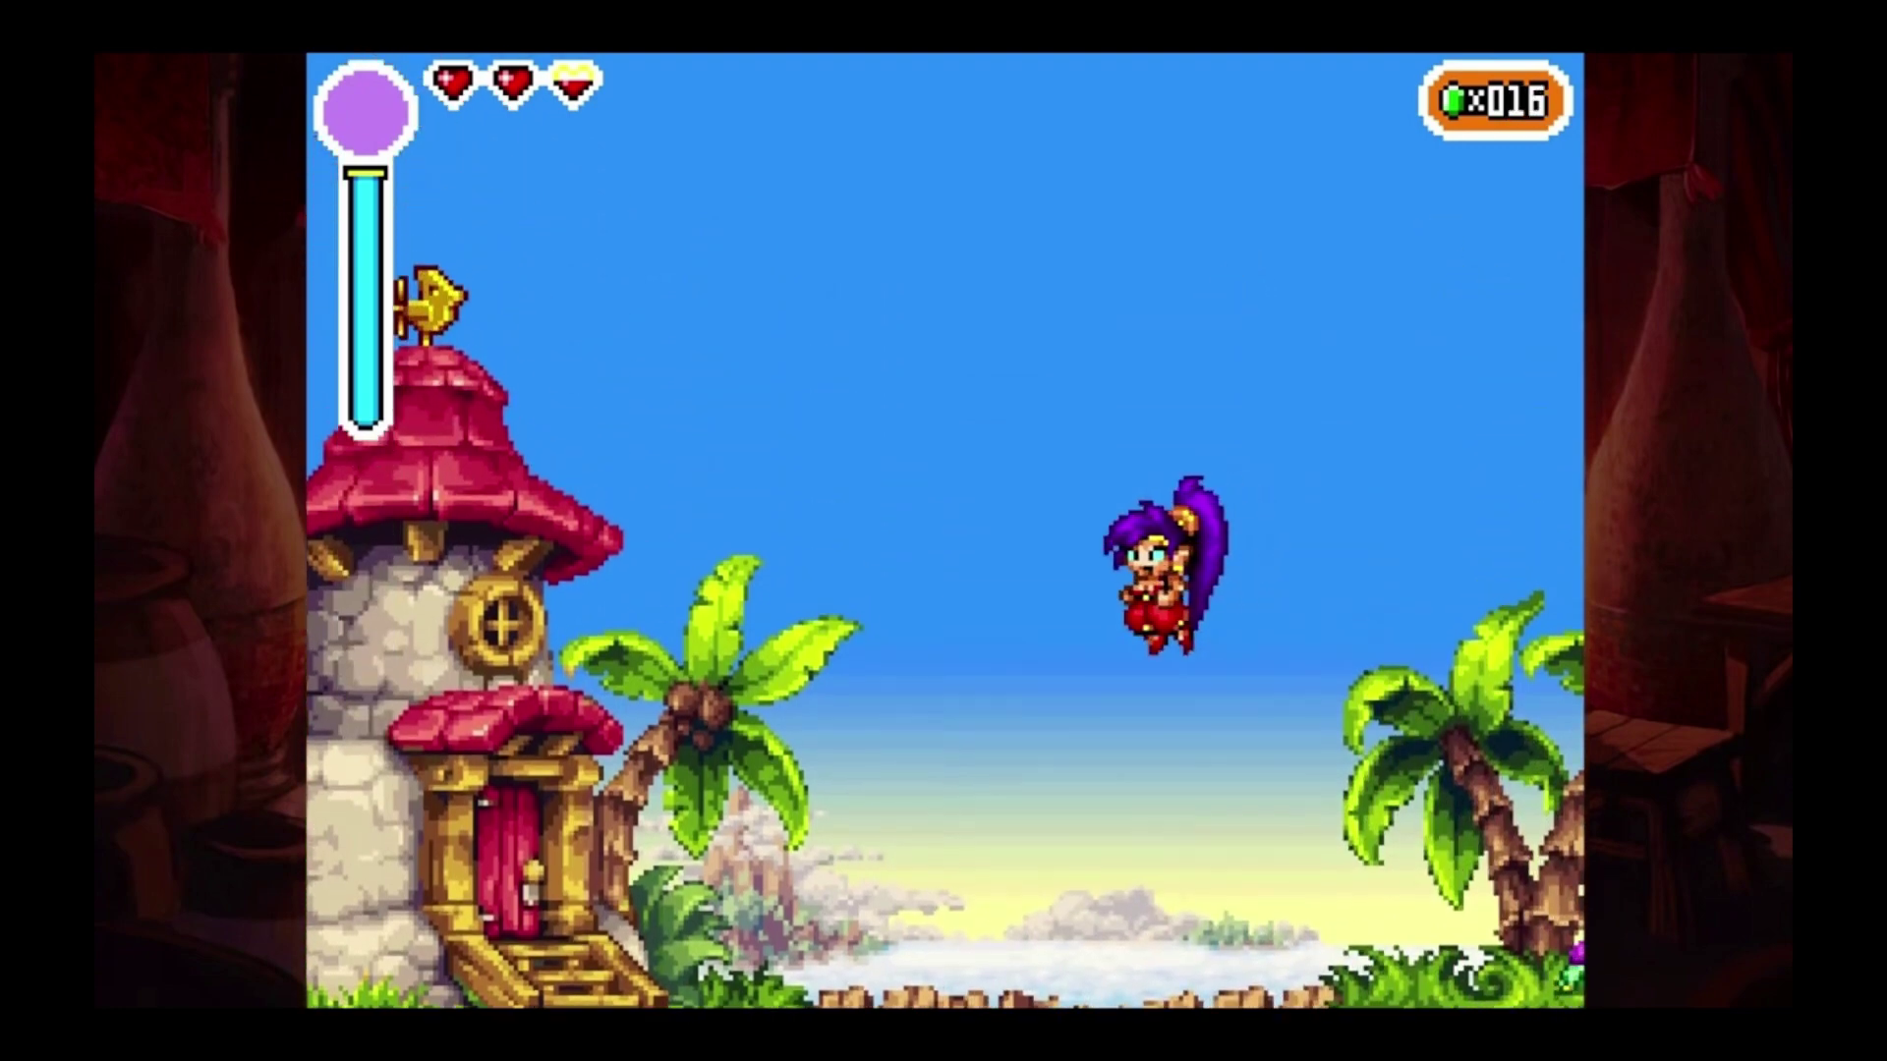
key("x")
key("Right")
key("x")
key("Left")
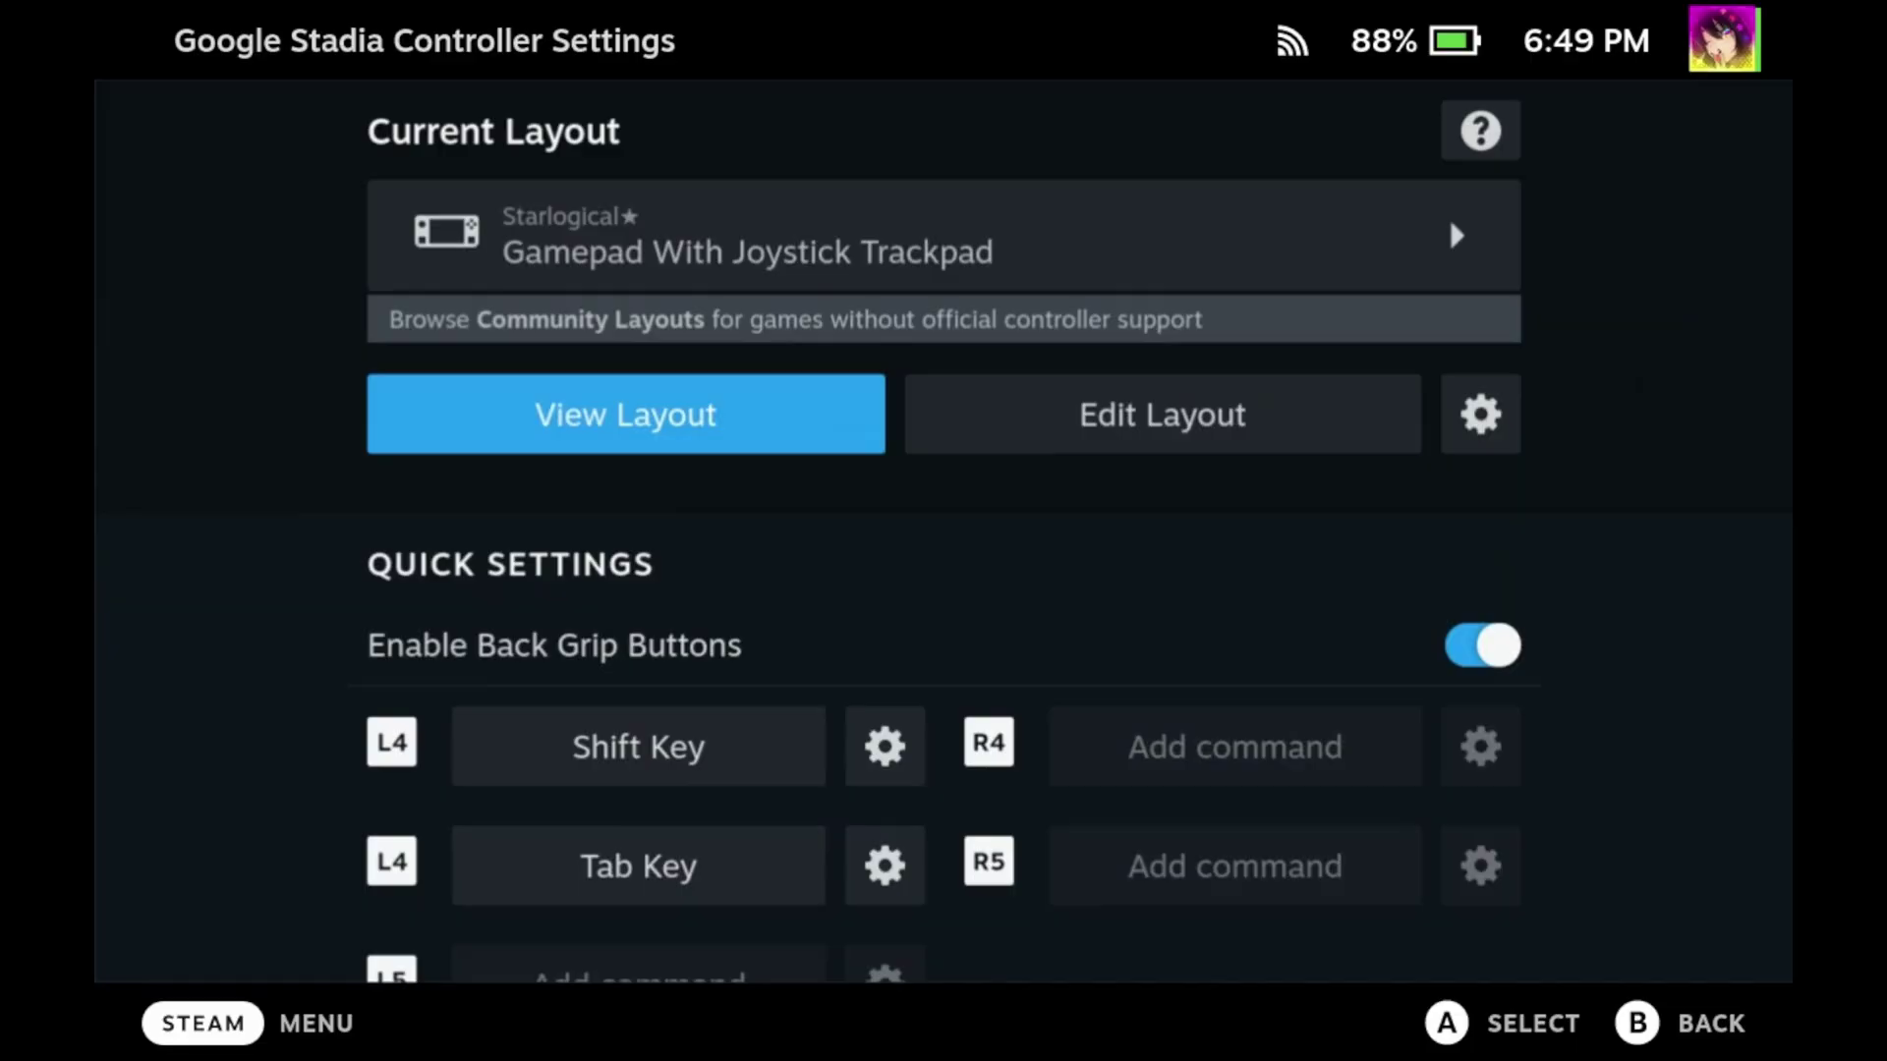
Step: Remove a command from the L4 back-grip binding via its gear menu
key("Down")
key("Down")
key("Right")
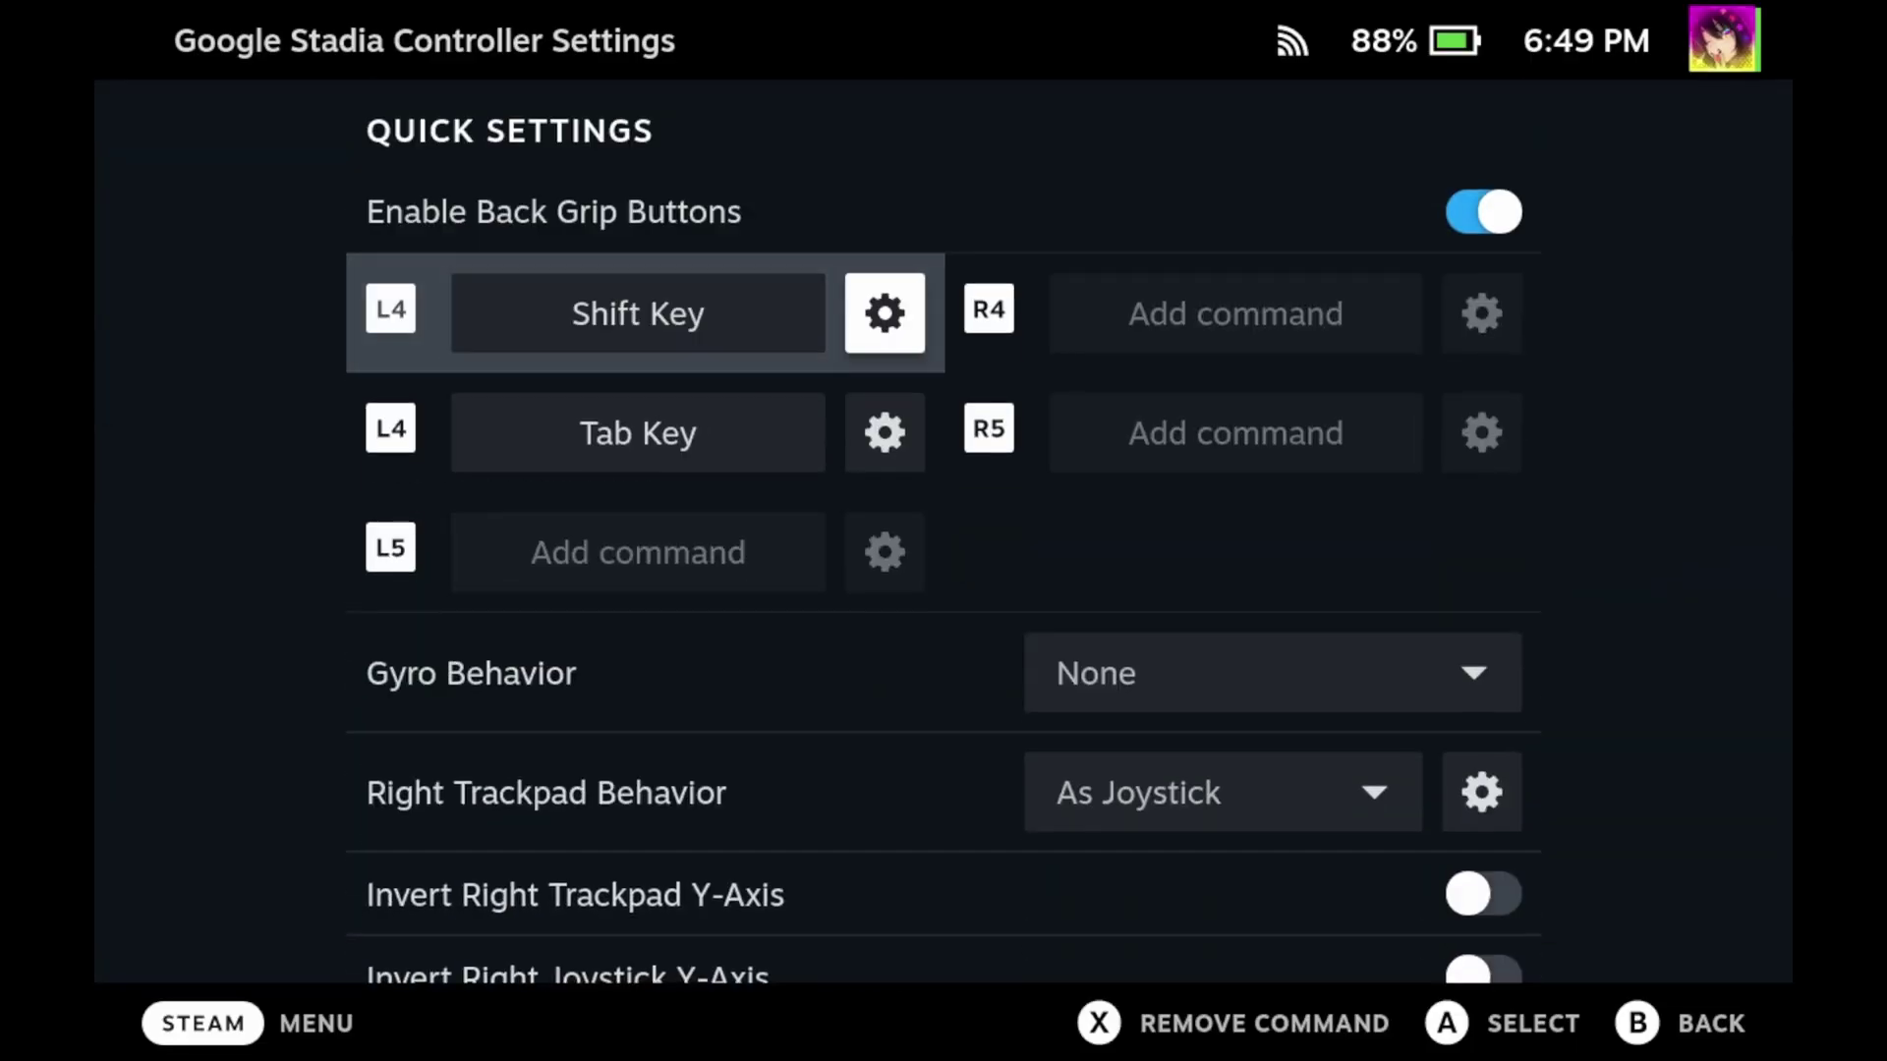
key("Return")
key("Escape")
key("Down")
key("Down")
key("Down")
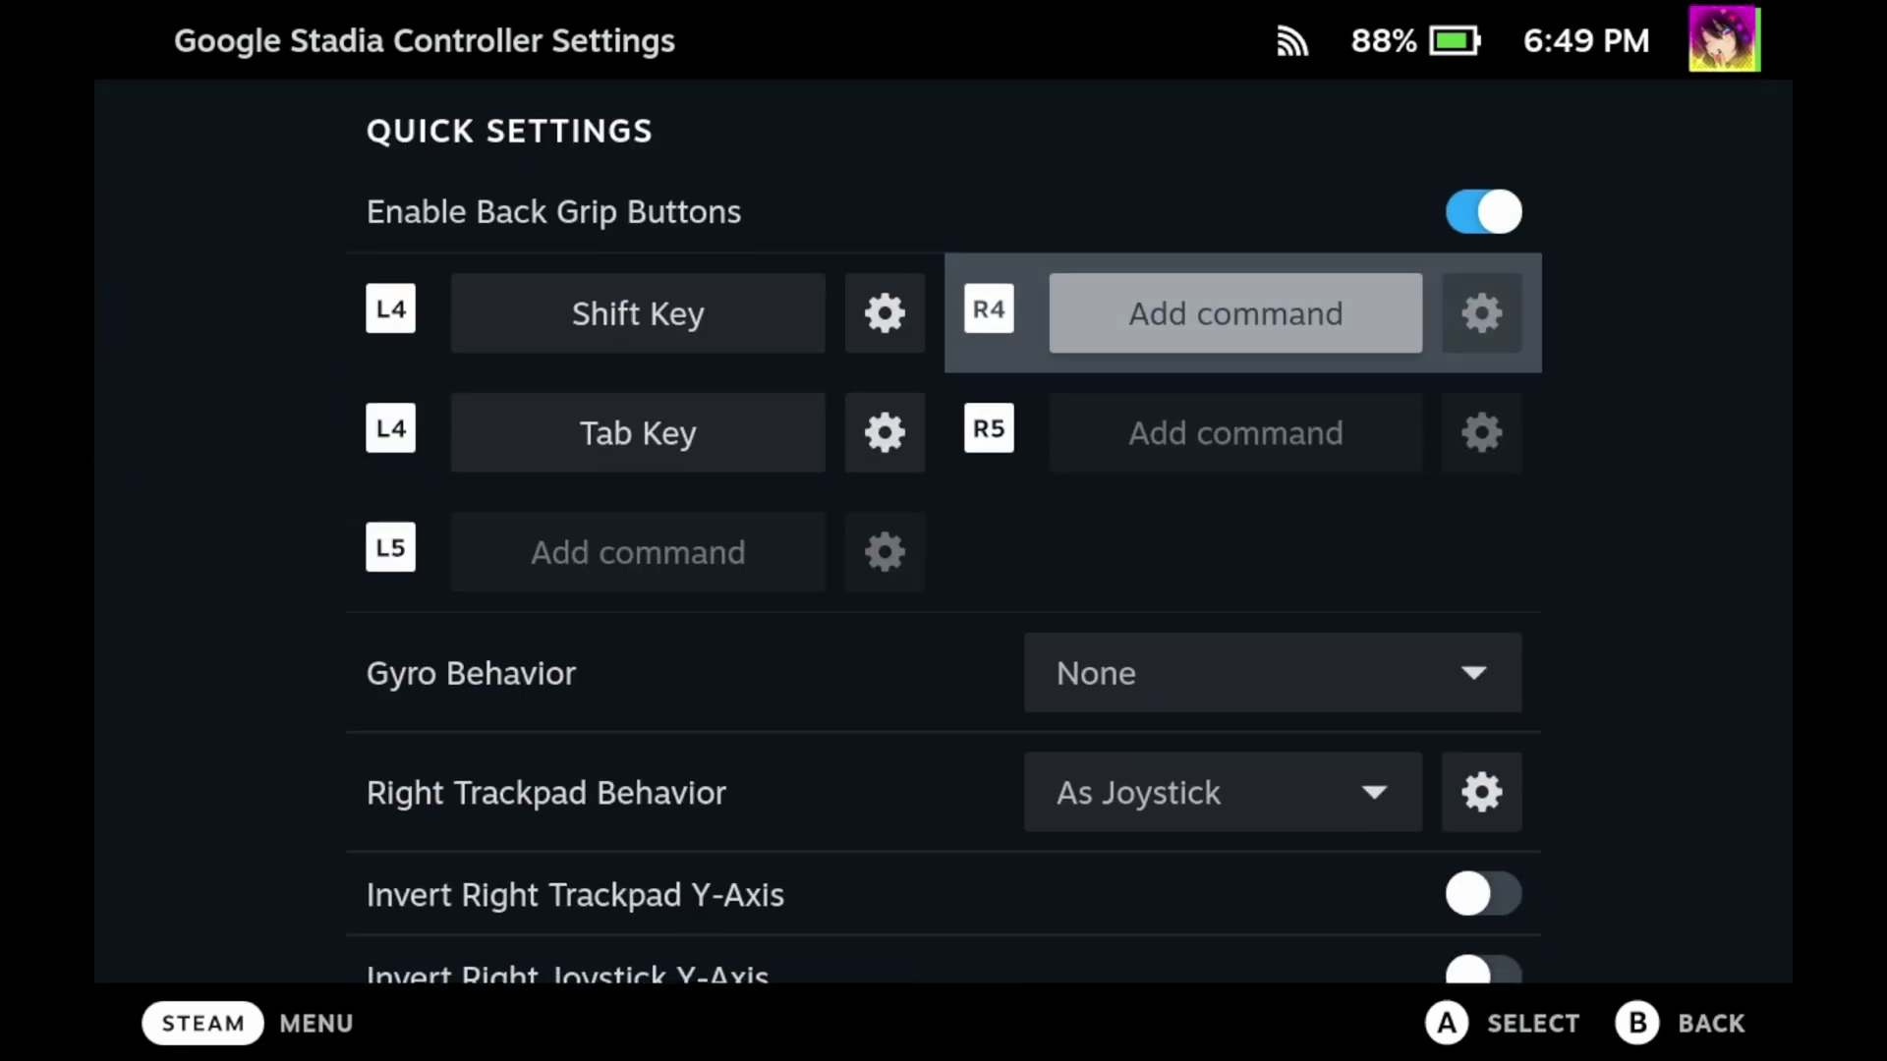
key("Left")
key("Return")
key("Down")
key("Down")
Step: Add an extra command to the Shift Key binding and exit back to Cyberpunk 2077
key("Down")
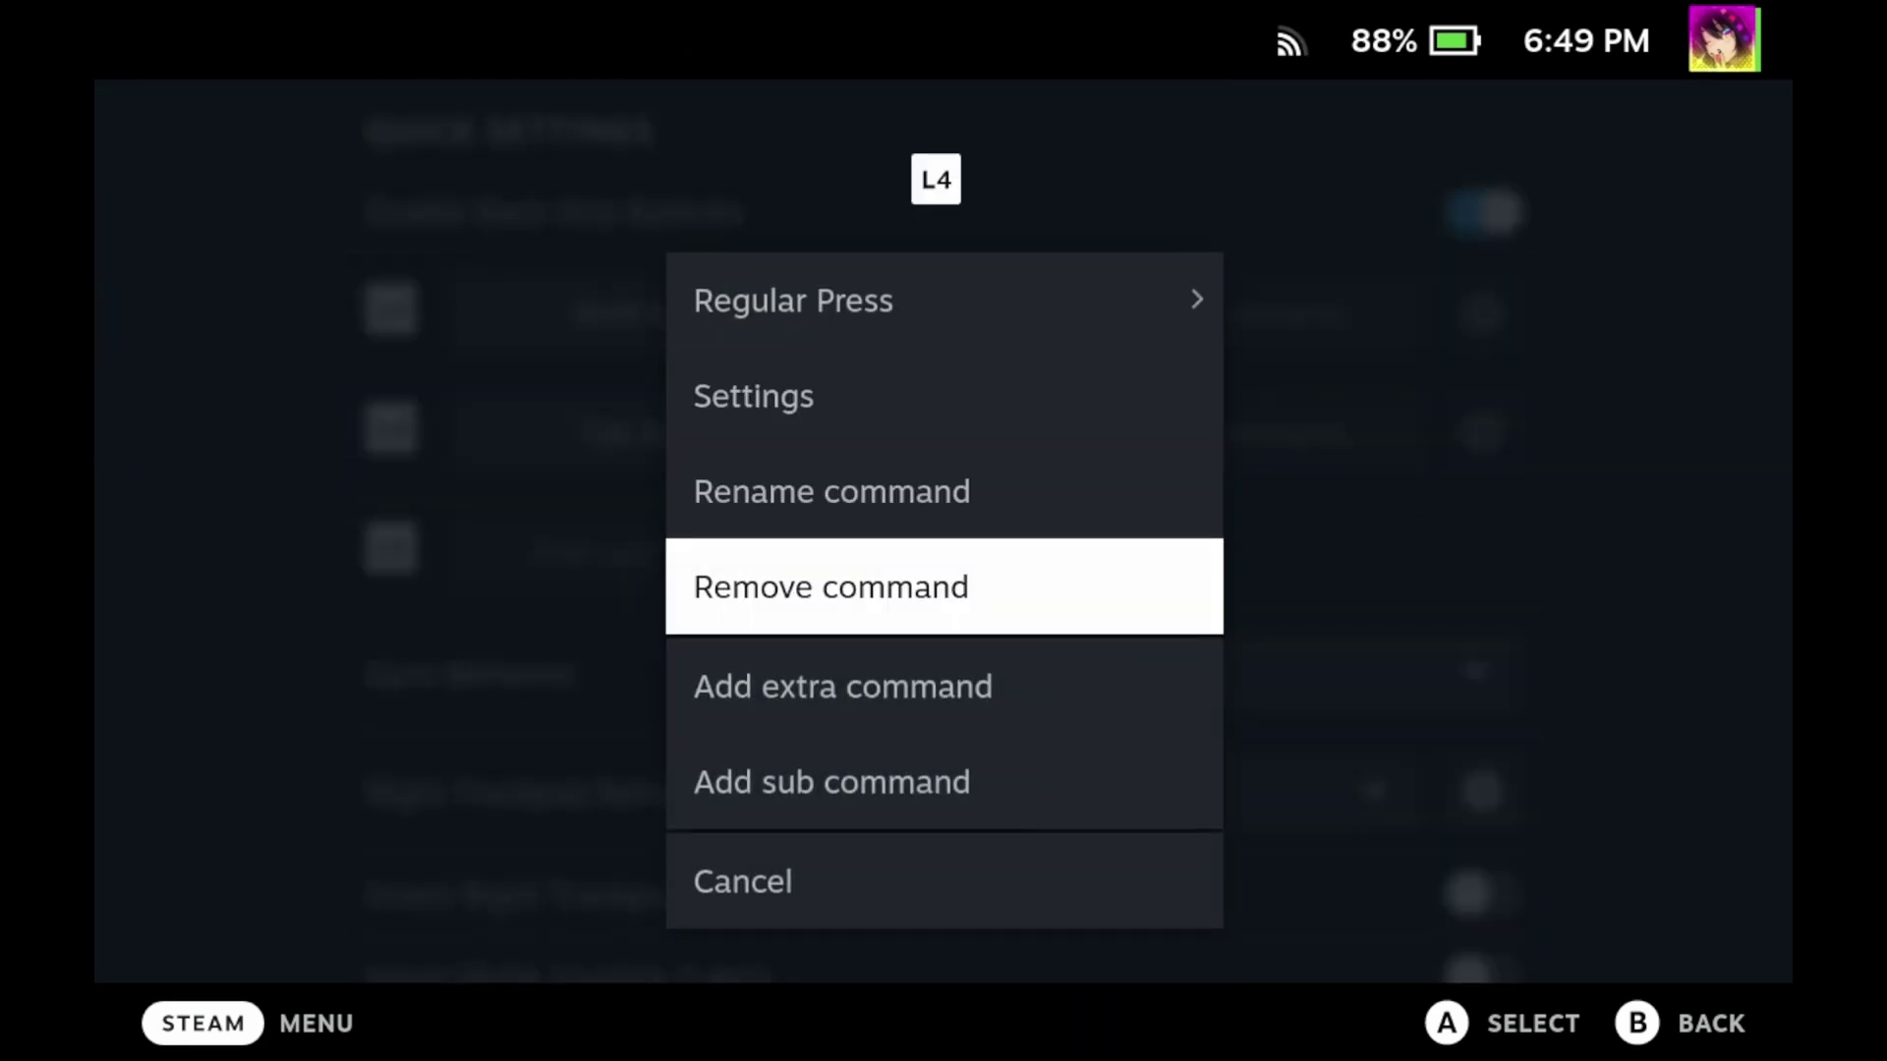
key("Return")
key("Up")
key("Right")
key("Return")
key("Down")
key("Down")
key("Down")
key("Down")
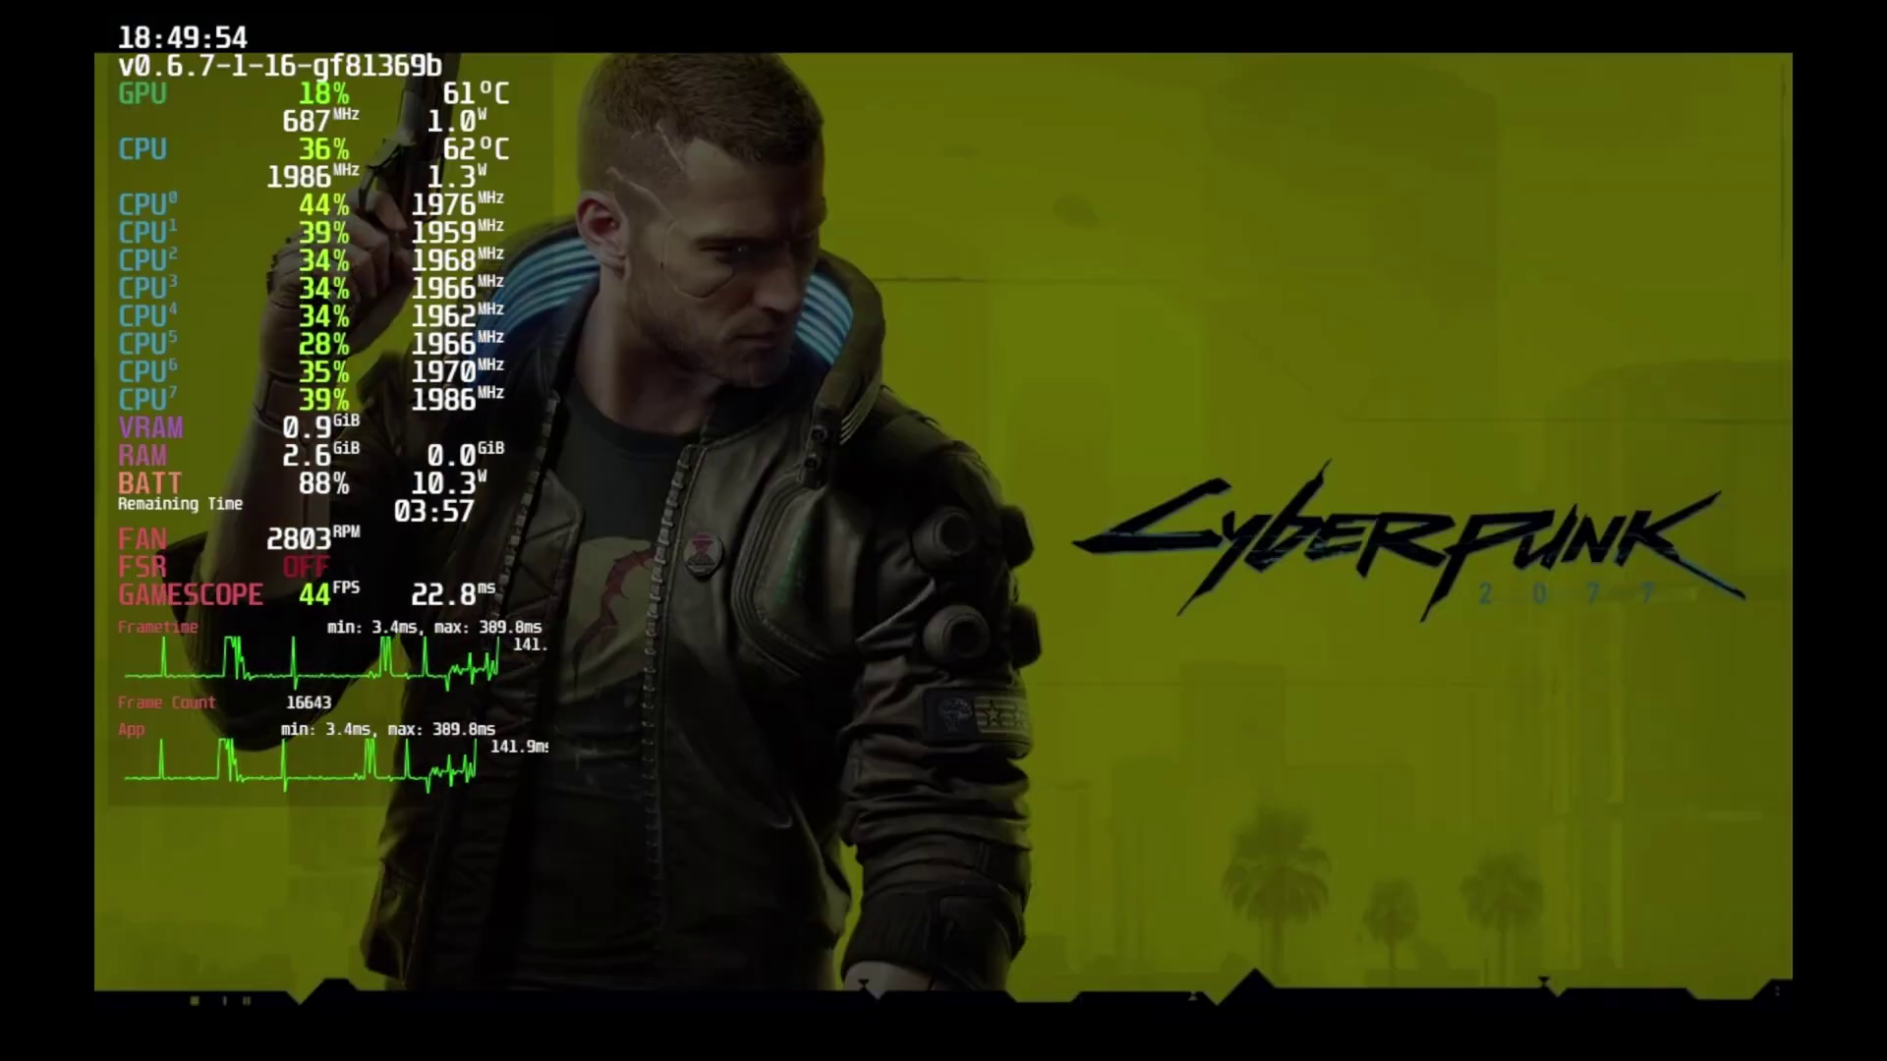
Step: Browse the Stadia overlay's Connection, Controller and Options sections, then return to Cyberpunk 2077
key("shift+Tab")
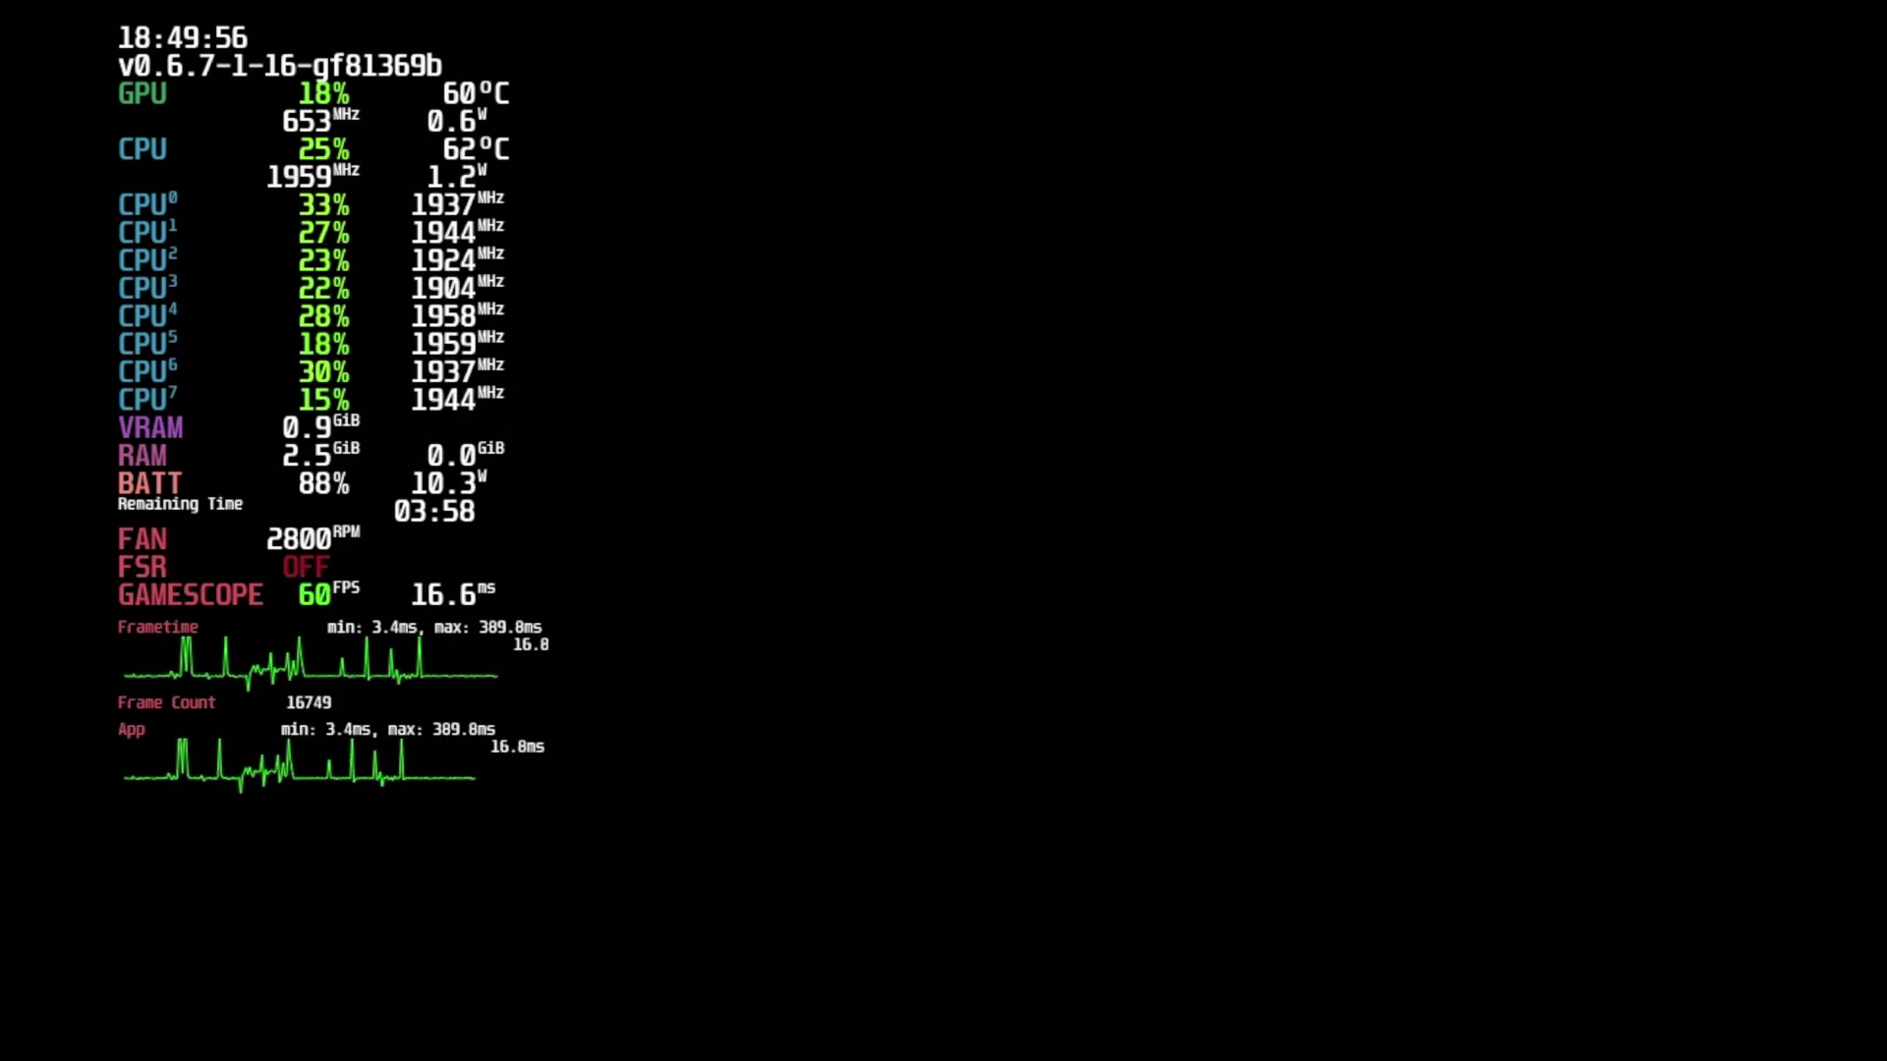
key("shift+Tab")
key("Down")
key("Down")
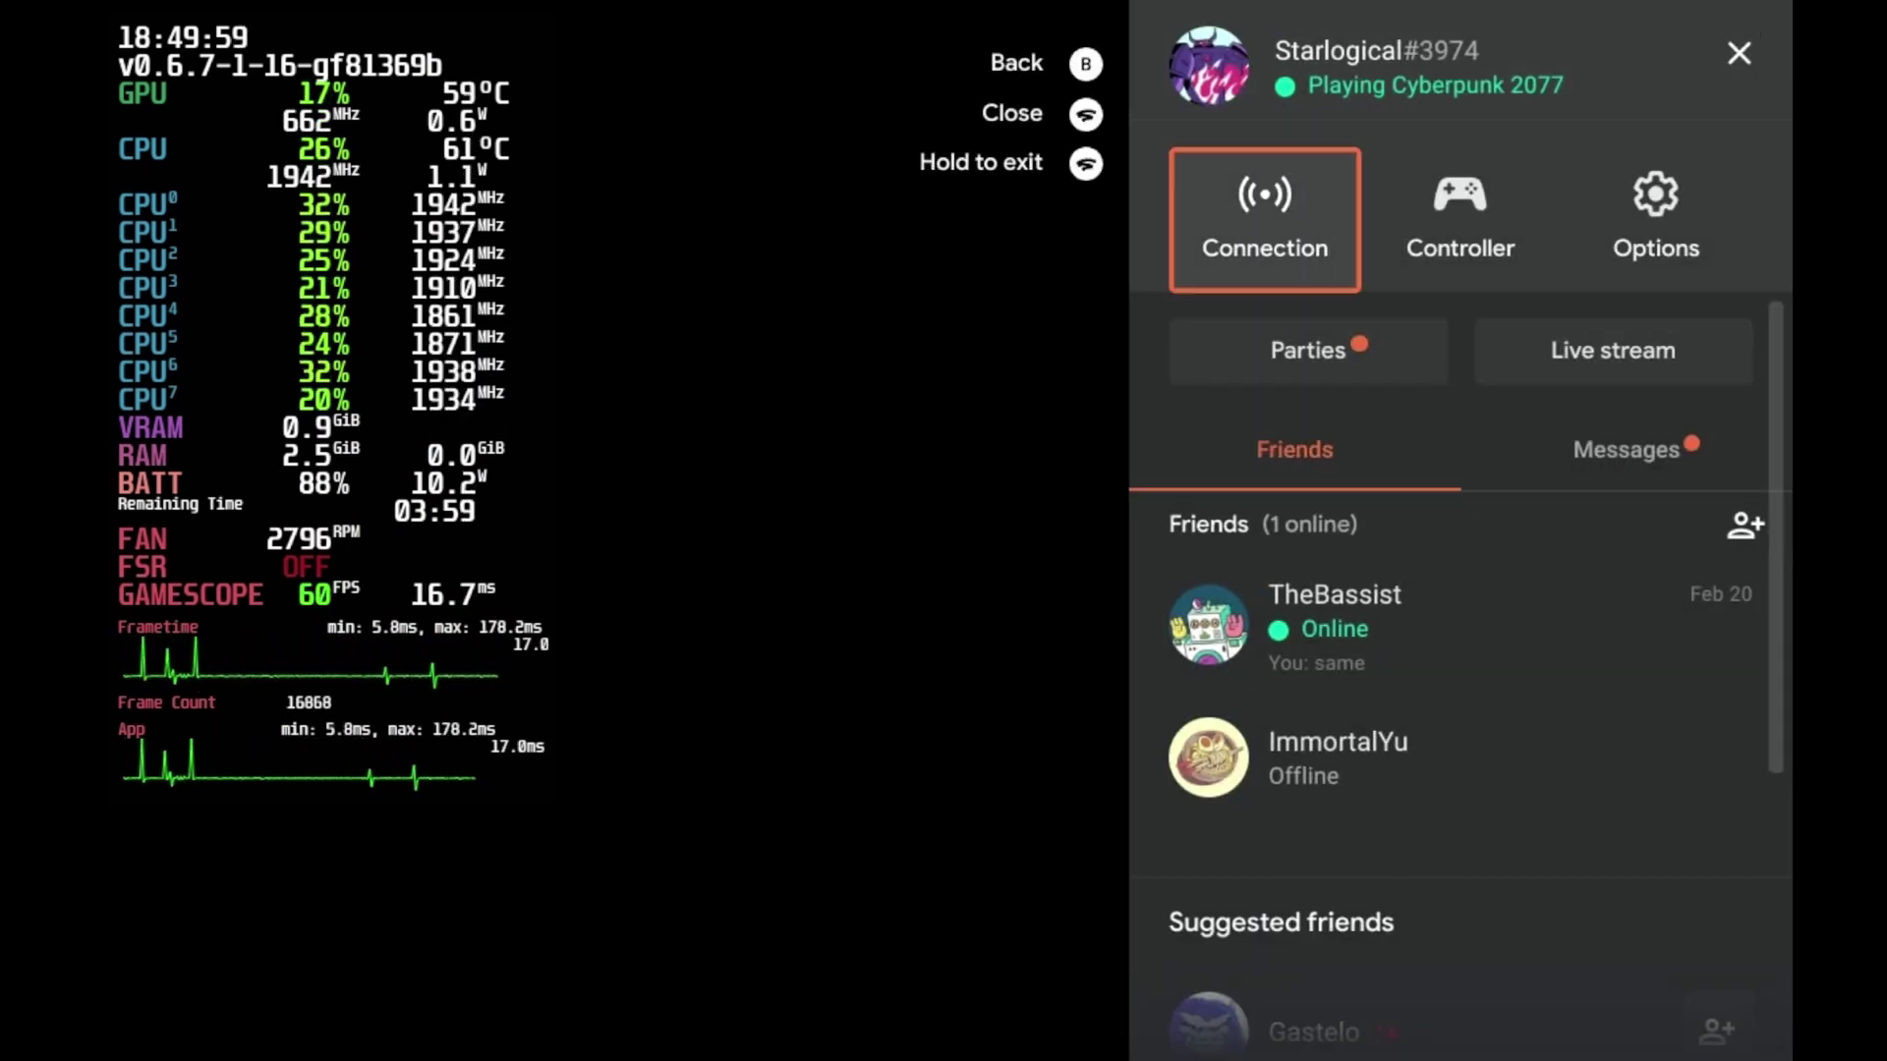
key("Right")
key("Right")
key("Left")
key("Left")
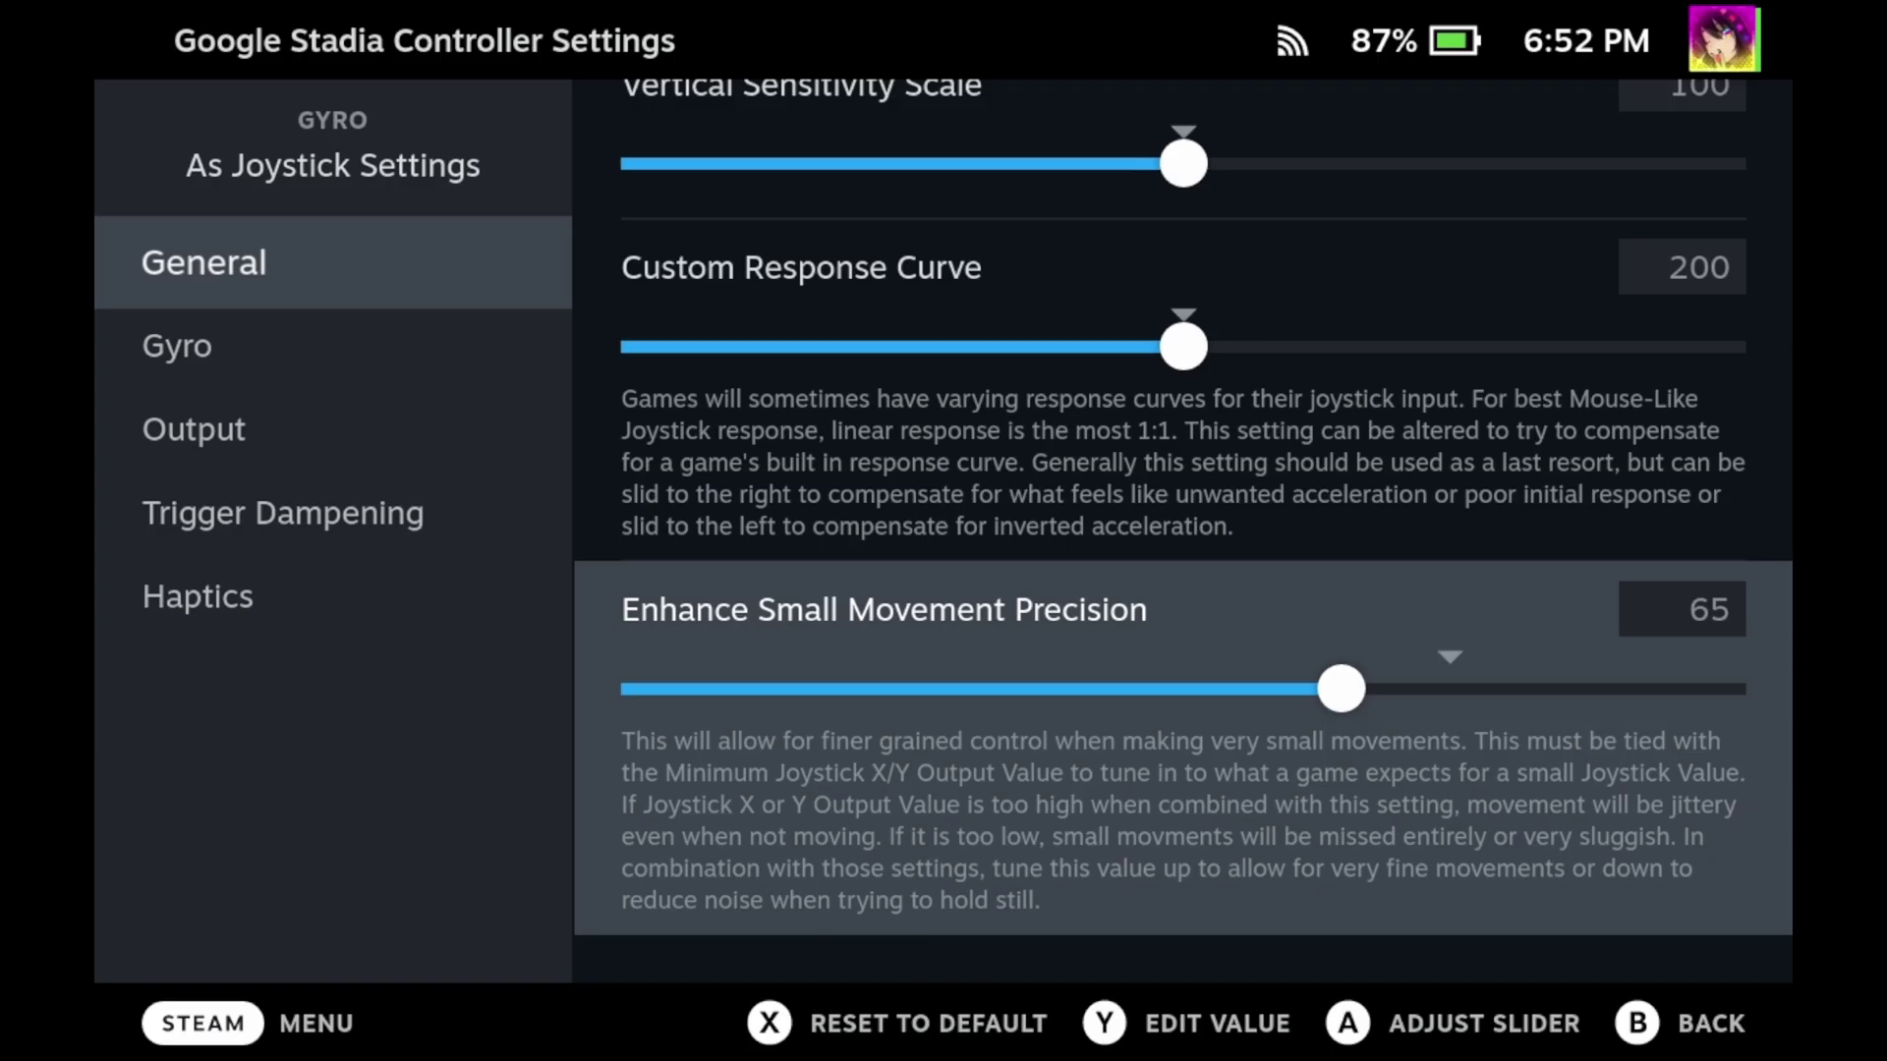
key("Escape")
key("Escape")
key("Escape")
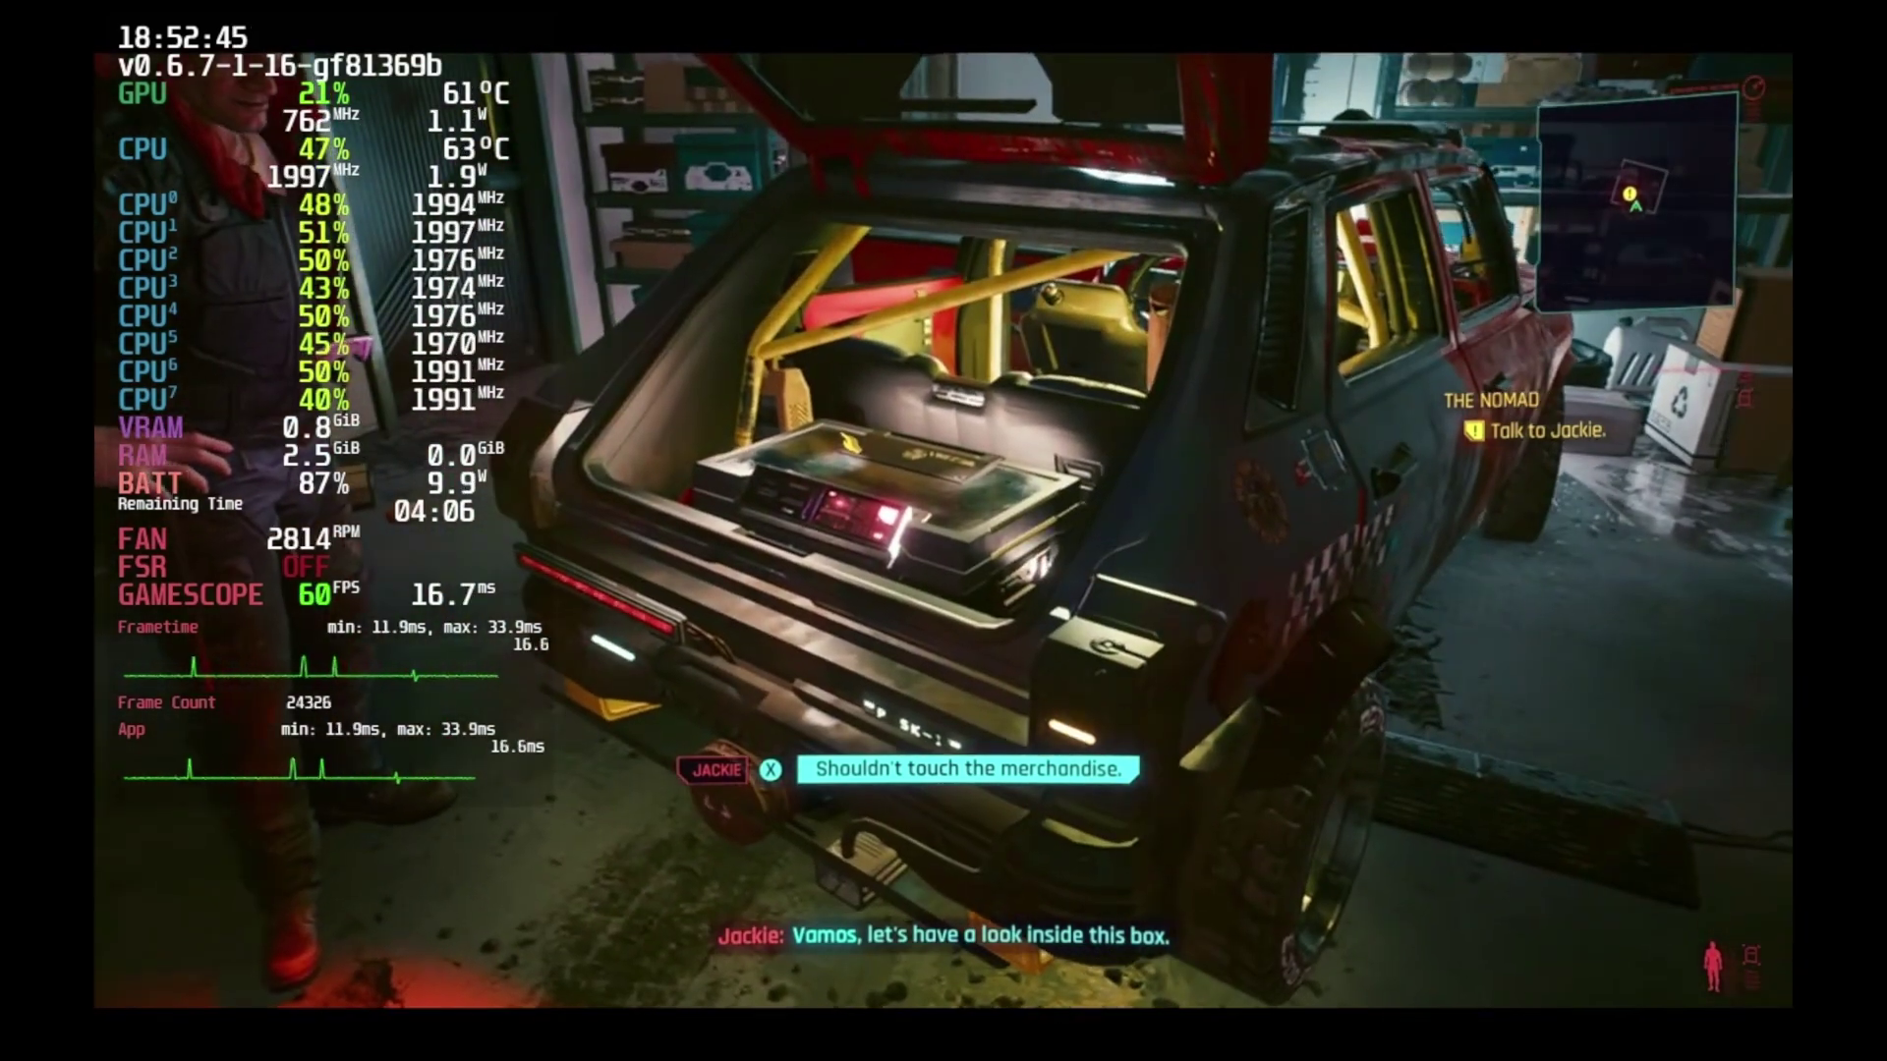
Step: Pick the merchandise dialogue reply in Cyberpunk 2077 and briefly view the hub menu
key("x")
key("Tab")
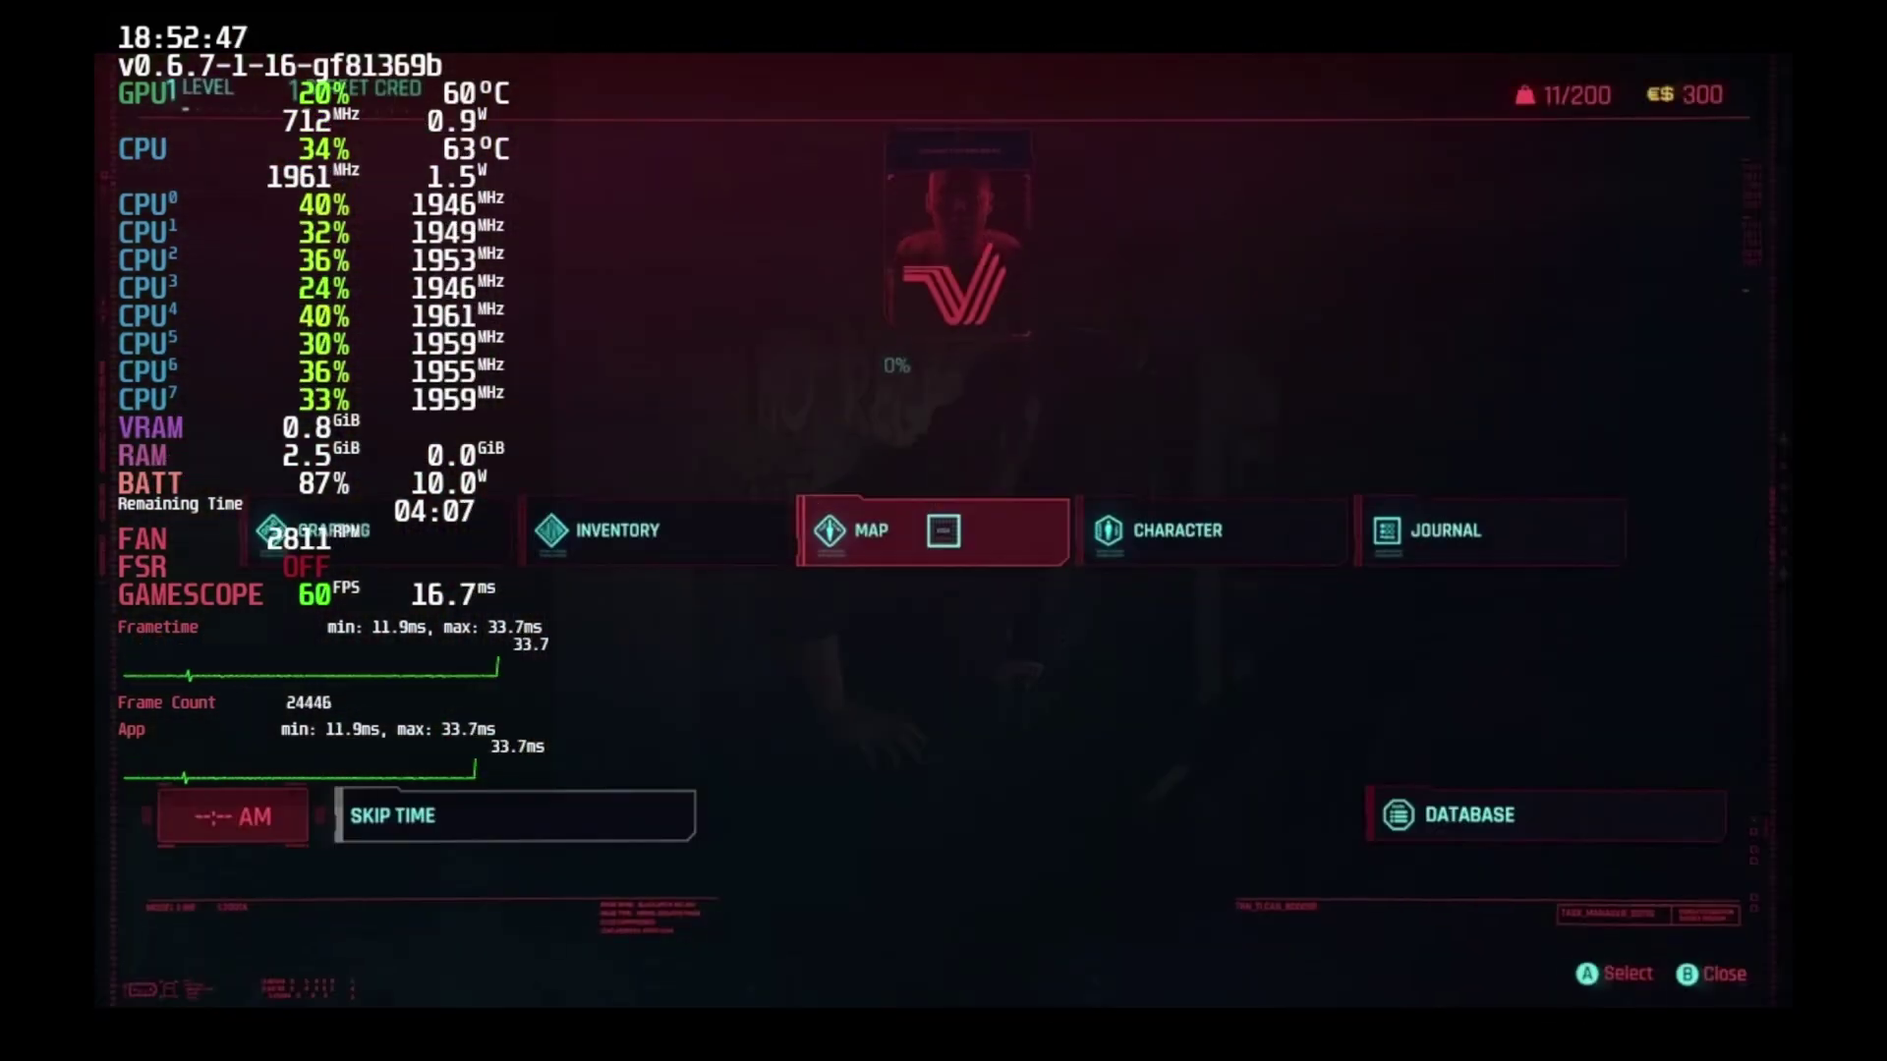
key("Escape")
Step: Check Edit Layout in the controller settings, then return to the game
key("shift+Tab")
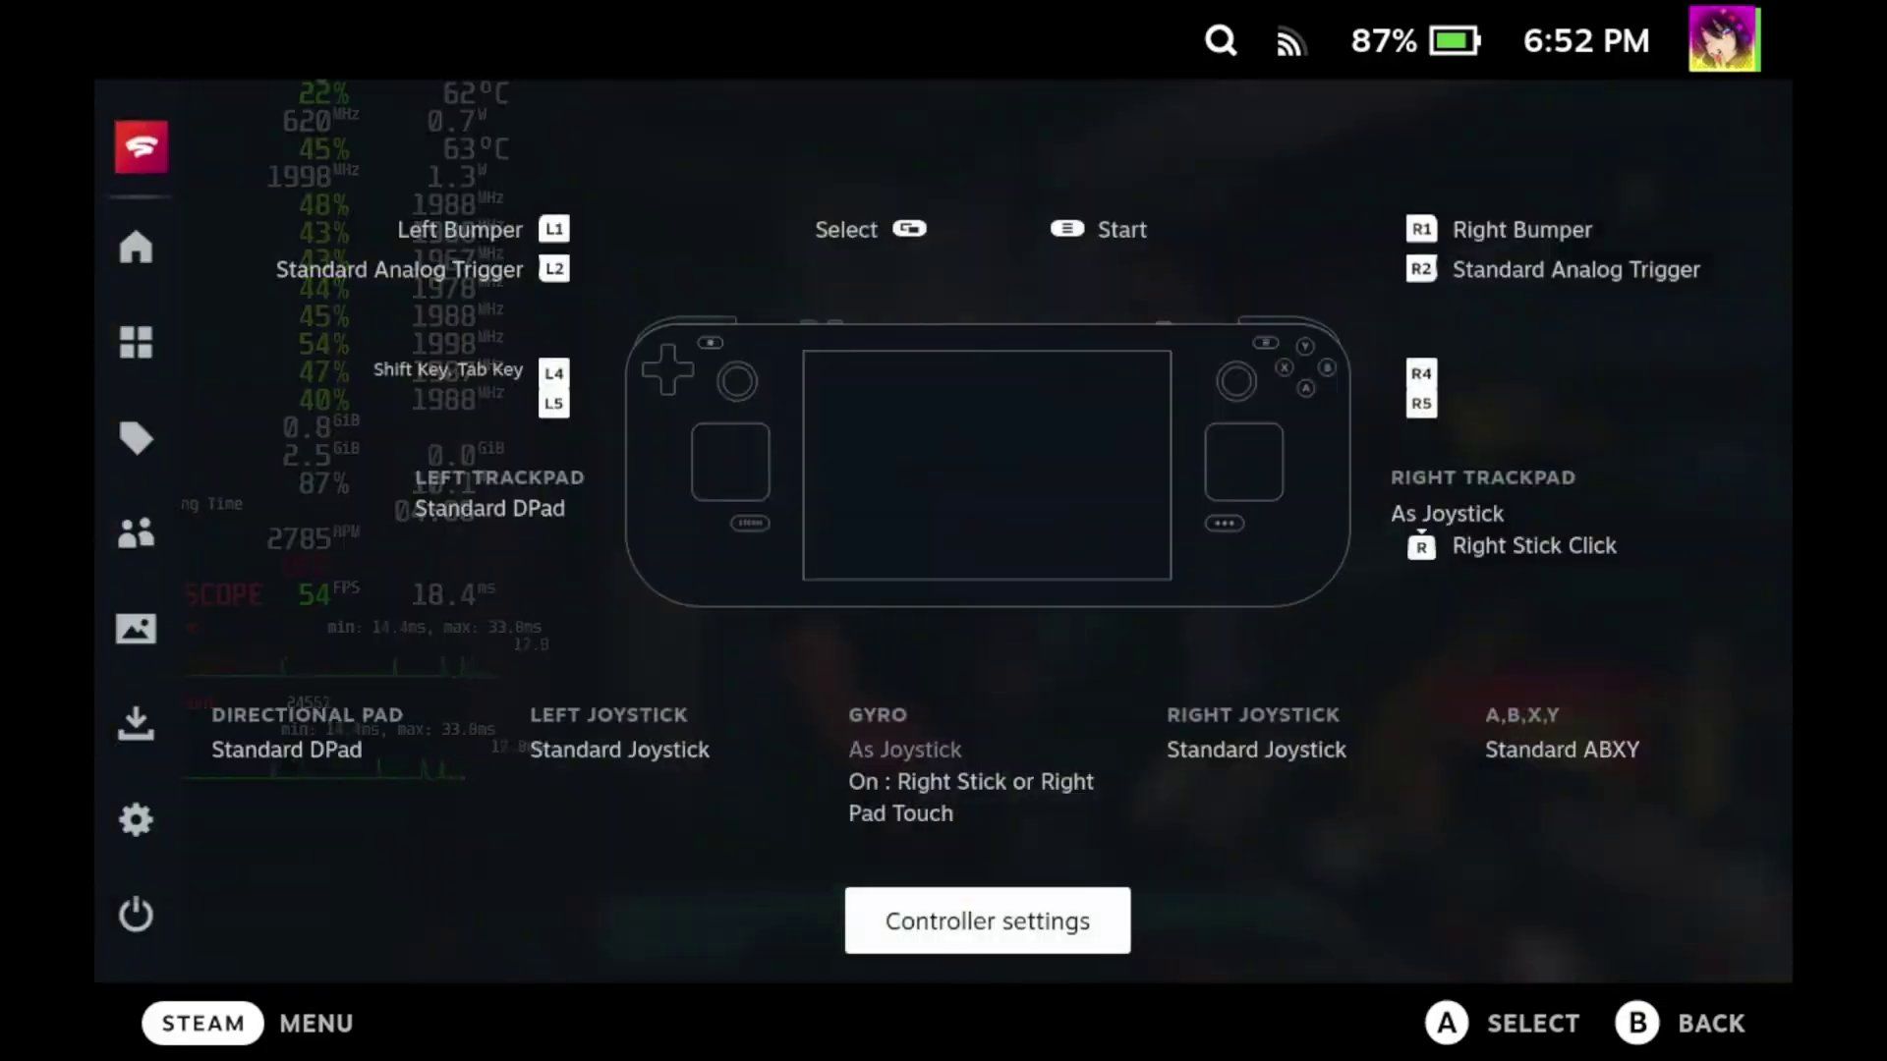
key("Return")
key("Right")
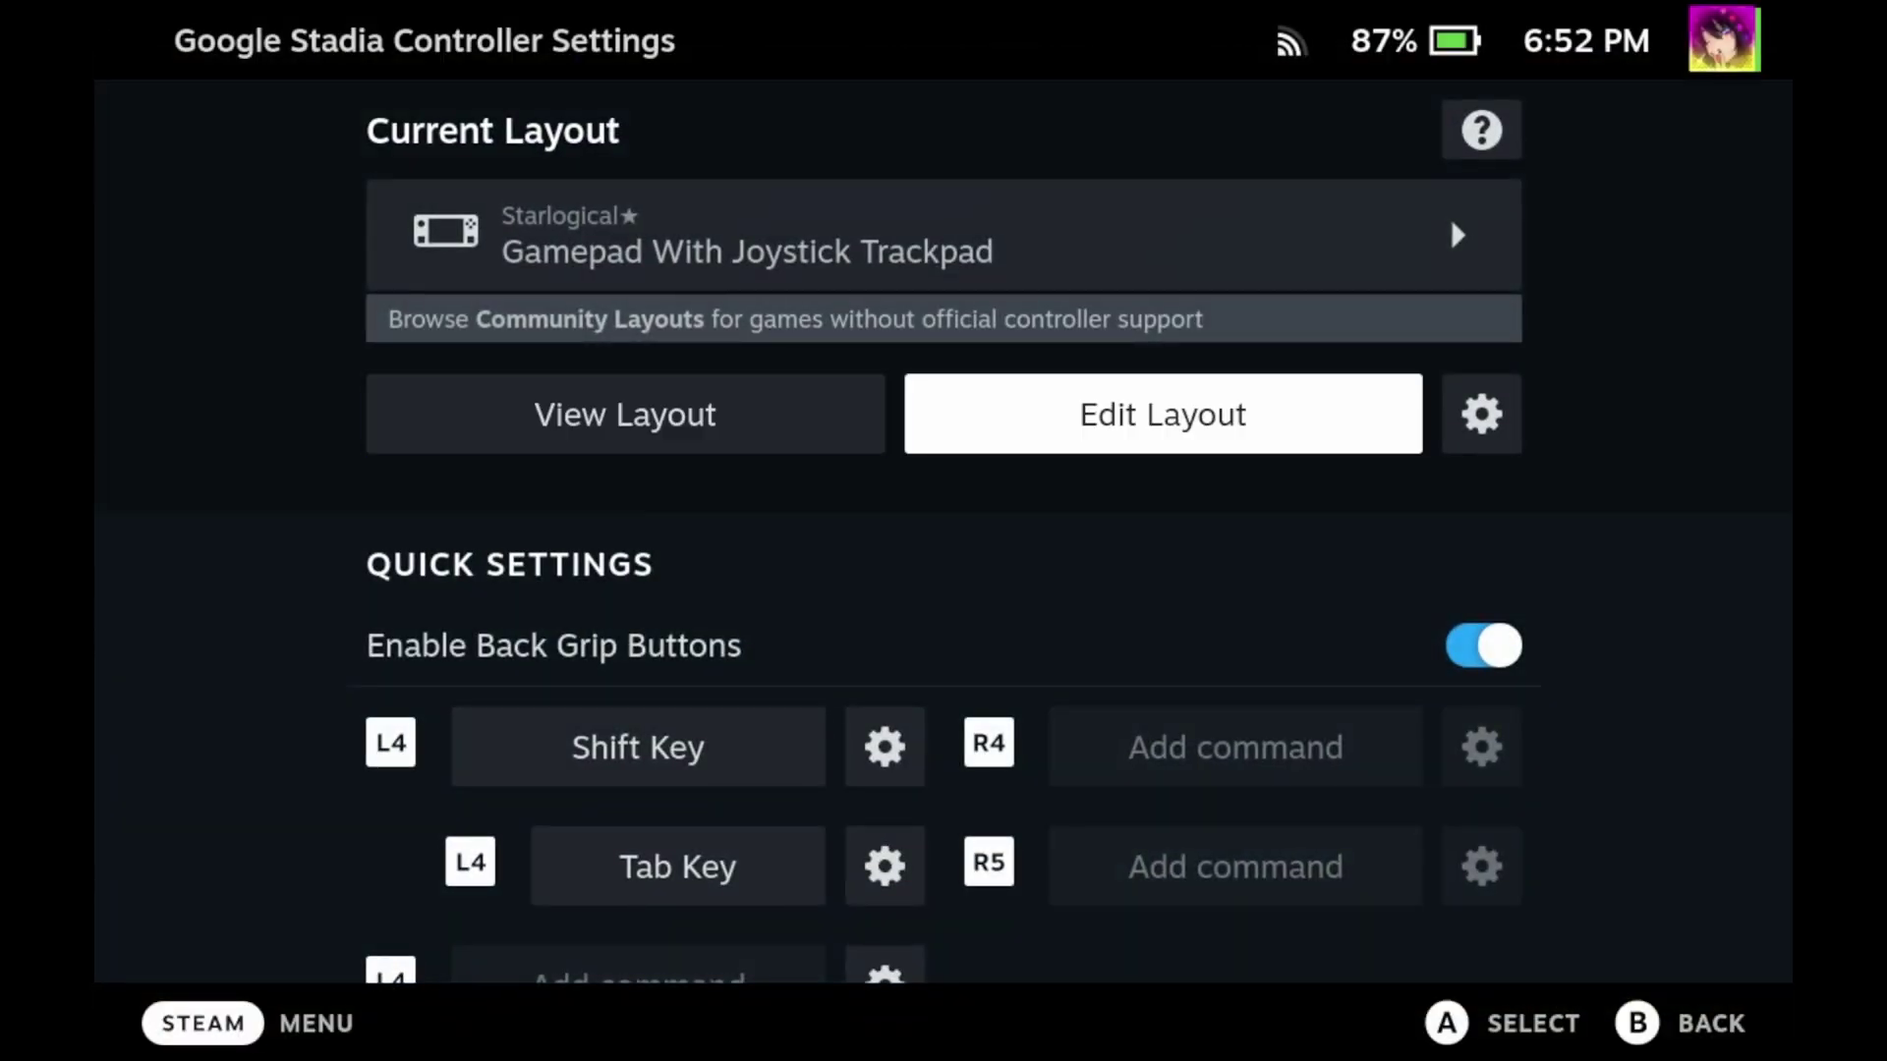
key("Return")
key("Escape")
key("Escape")
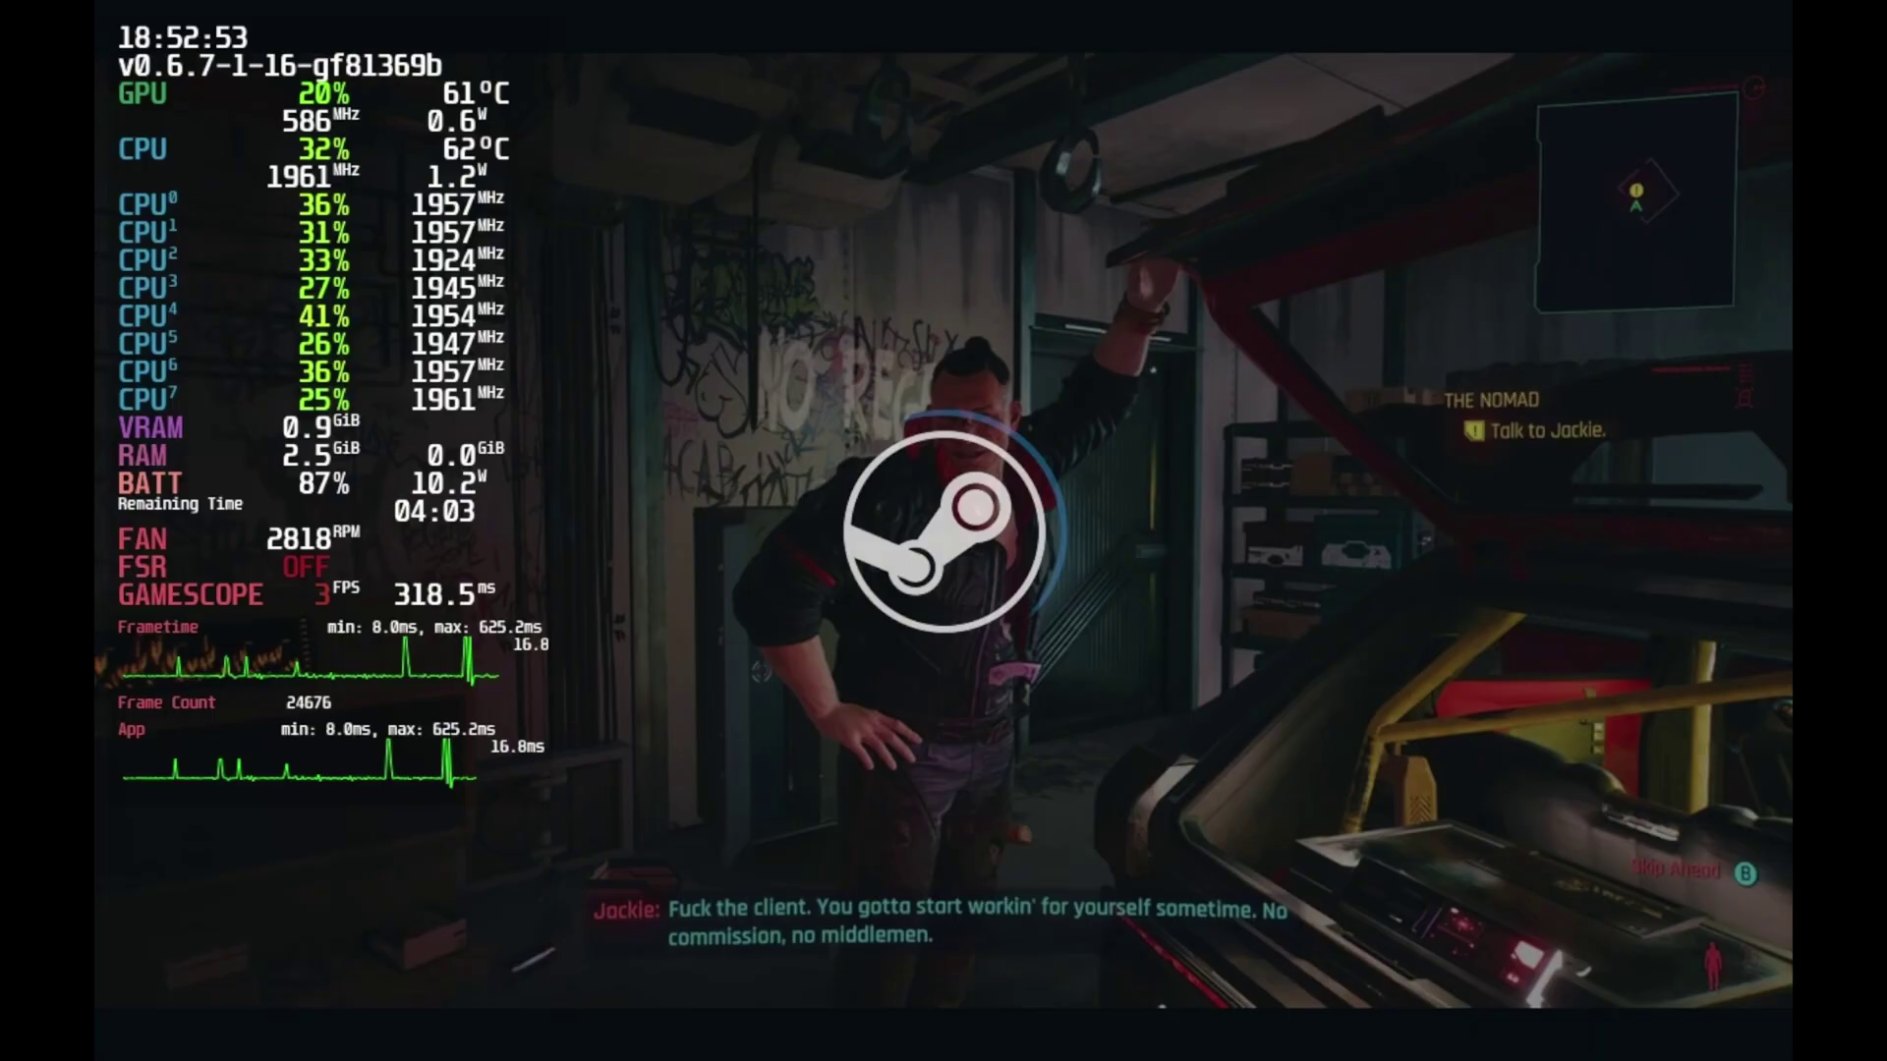
Step: Reopen the Google Stadia controller settings and move down to the empty L5 slot
key("super")
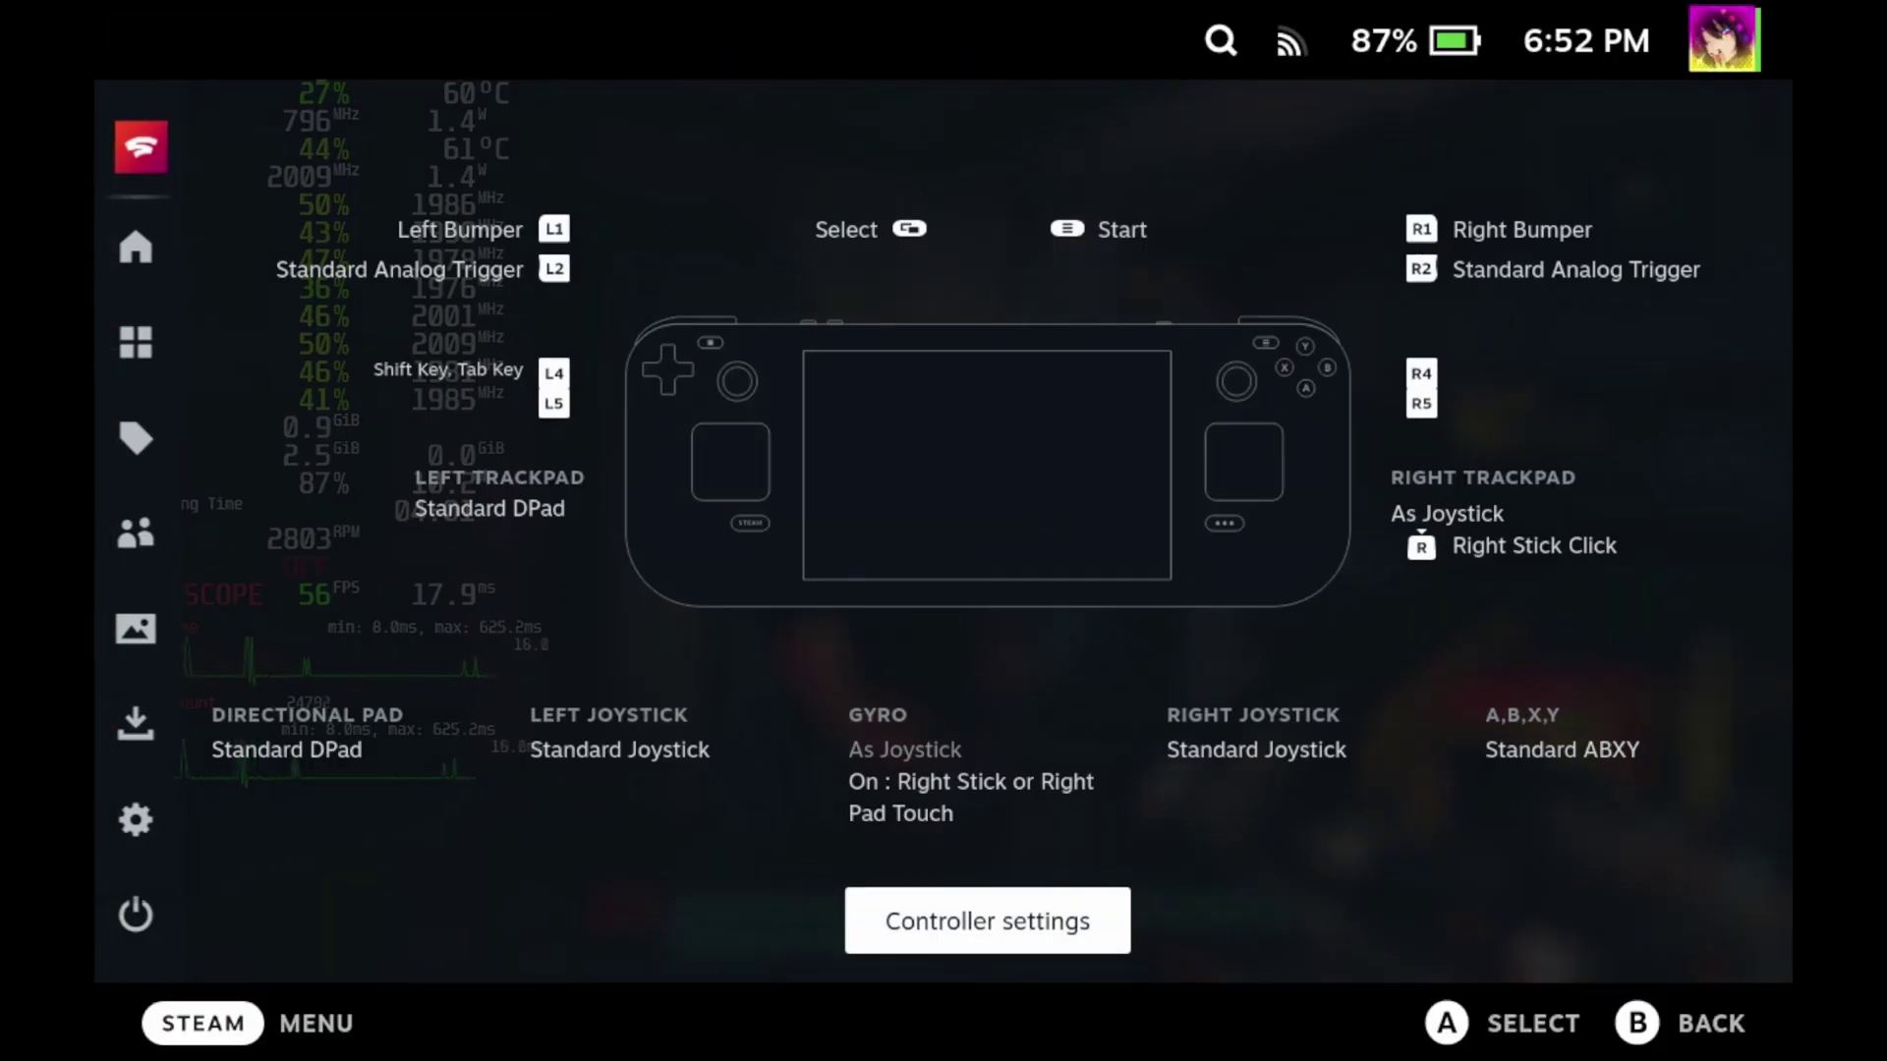
key("Return")
key("Down")
key("Down")
key("Down")
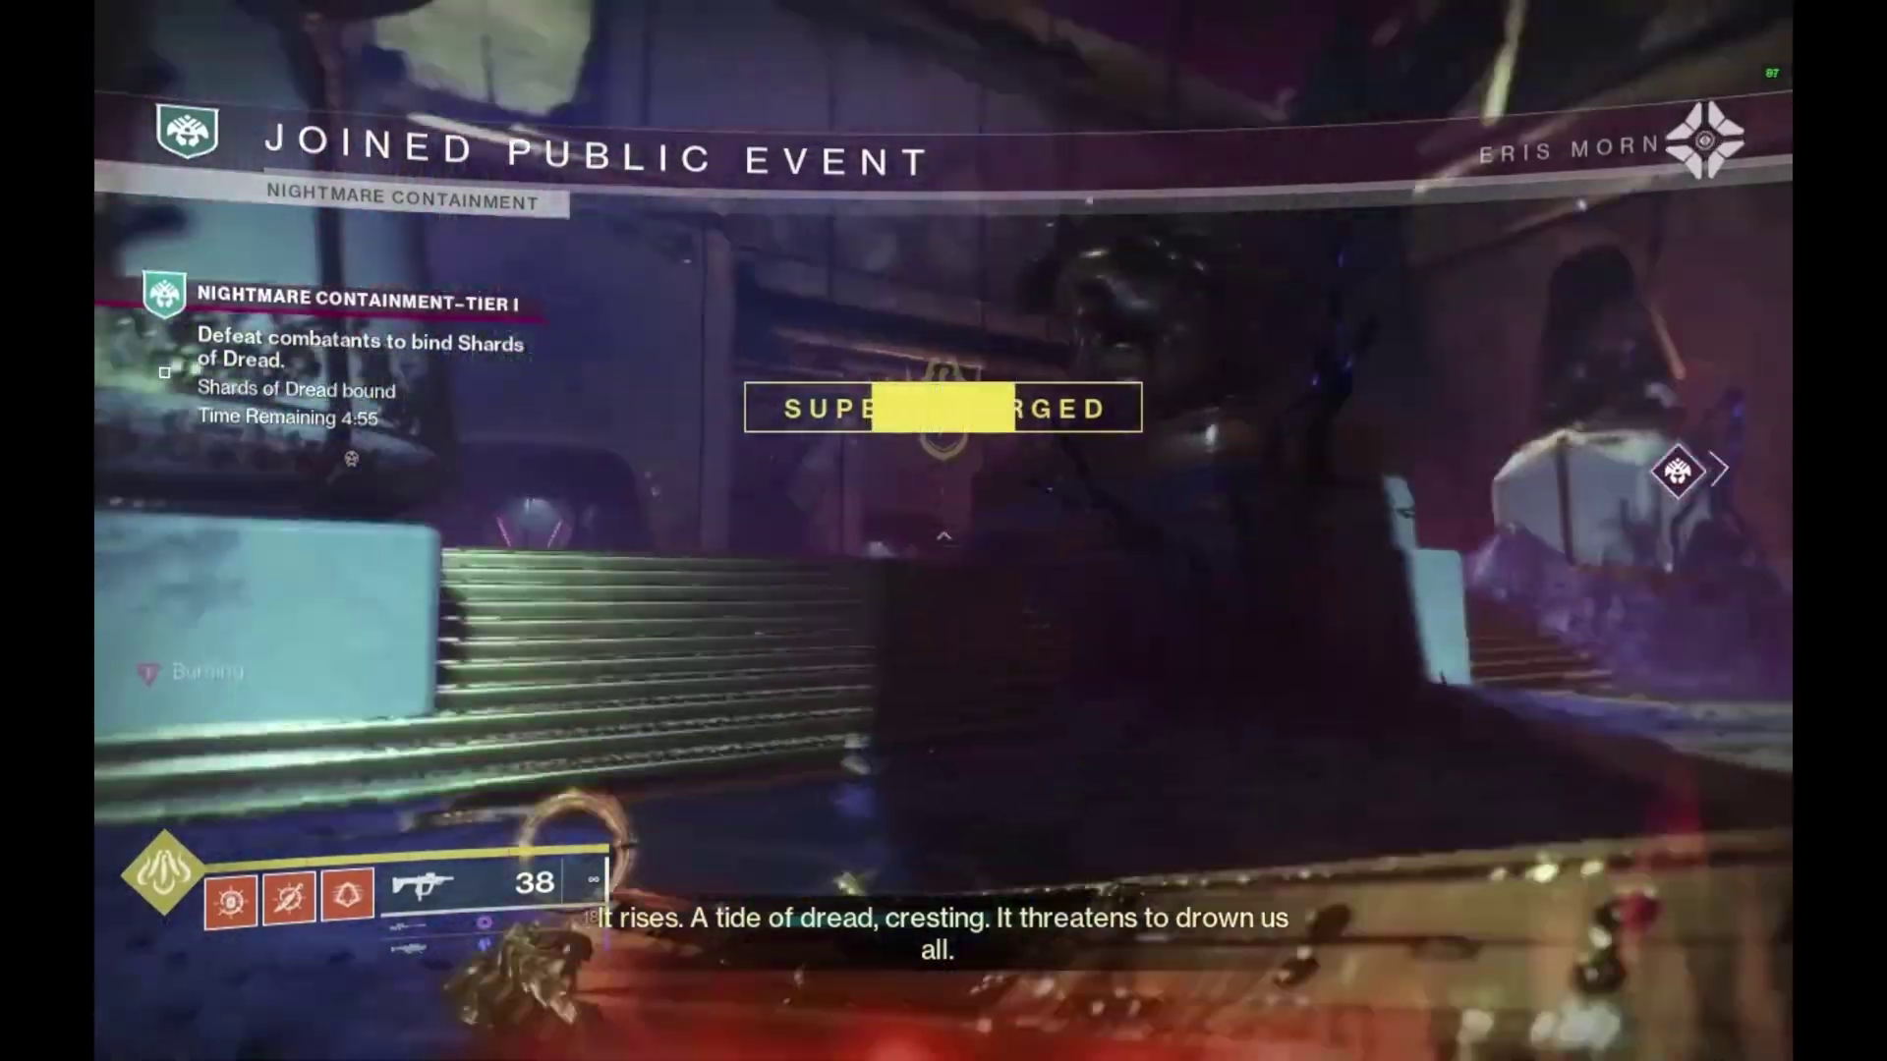
Step: Cycle from the auto rifle to the heavy weapon during the Nightmare Containment event
key("2")
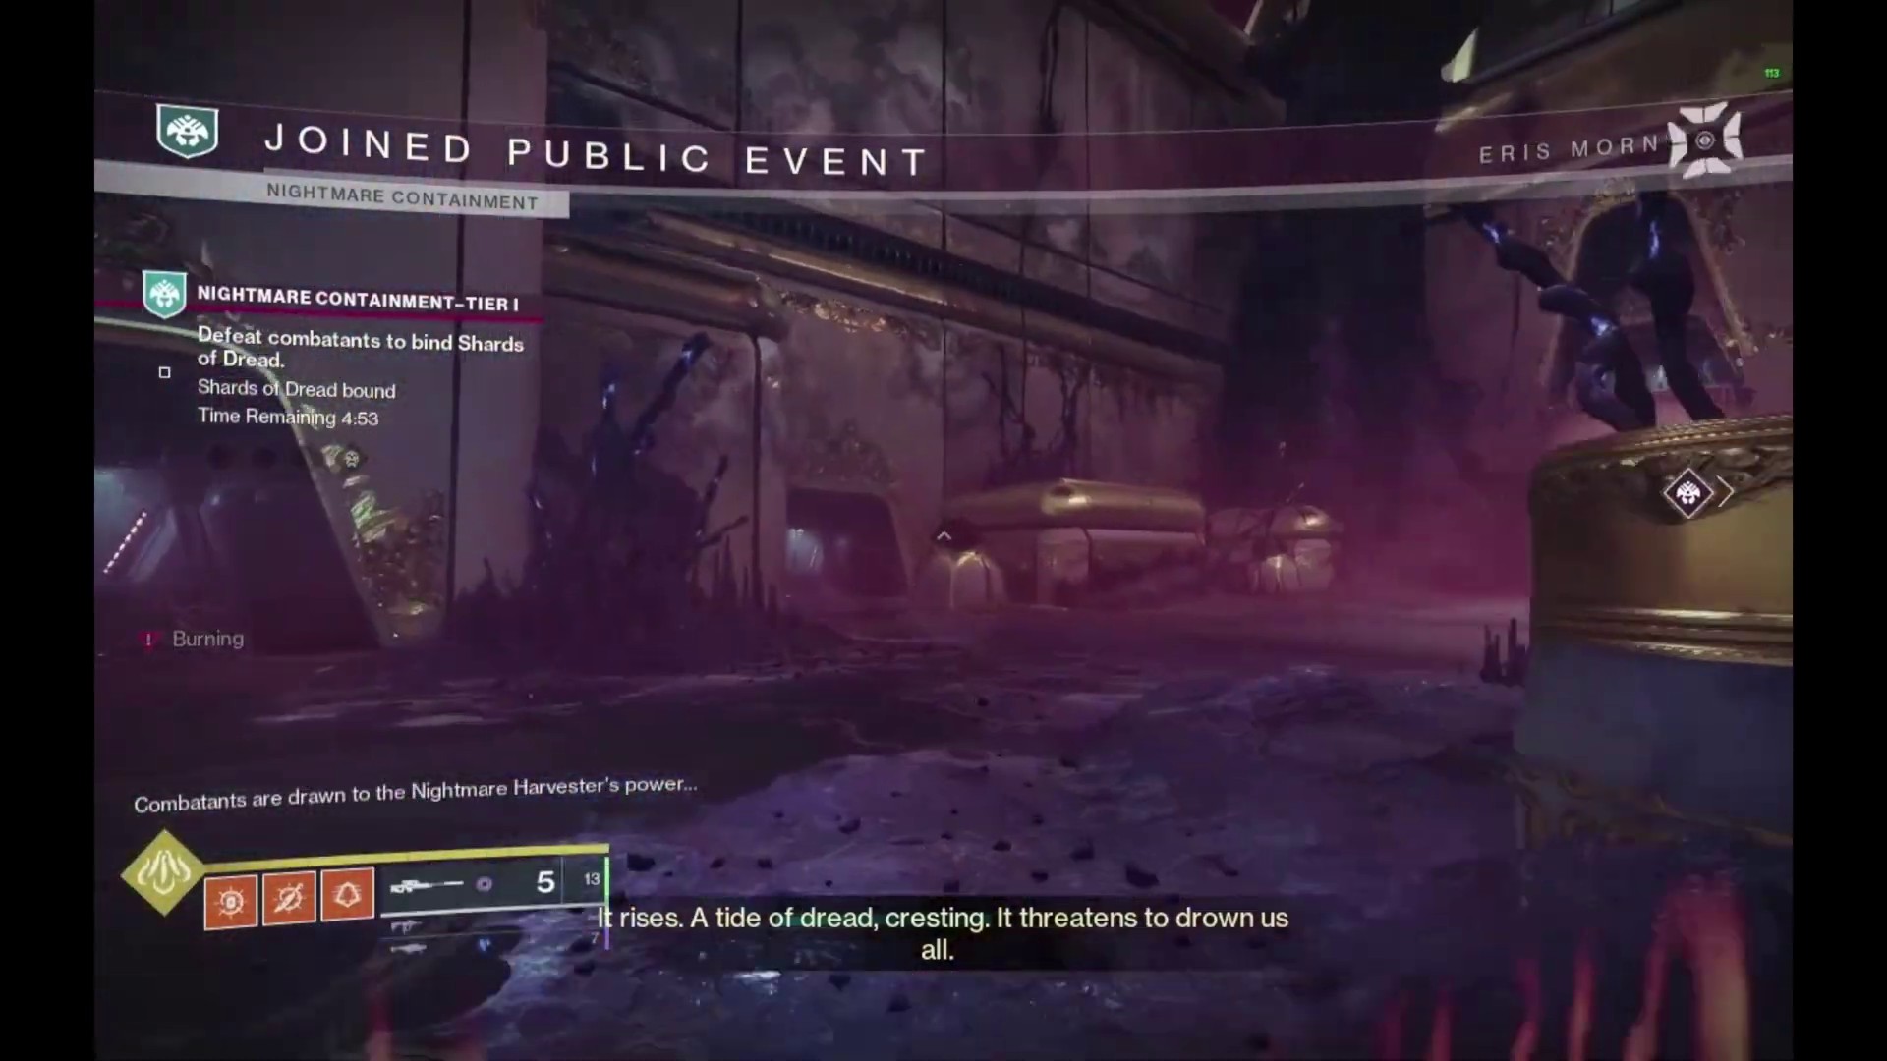
key("3")
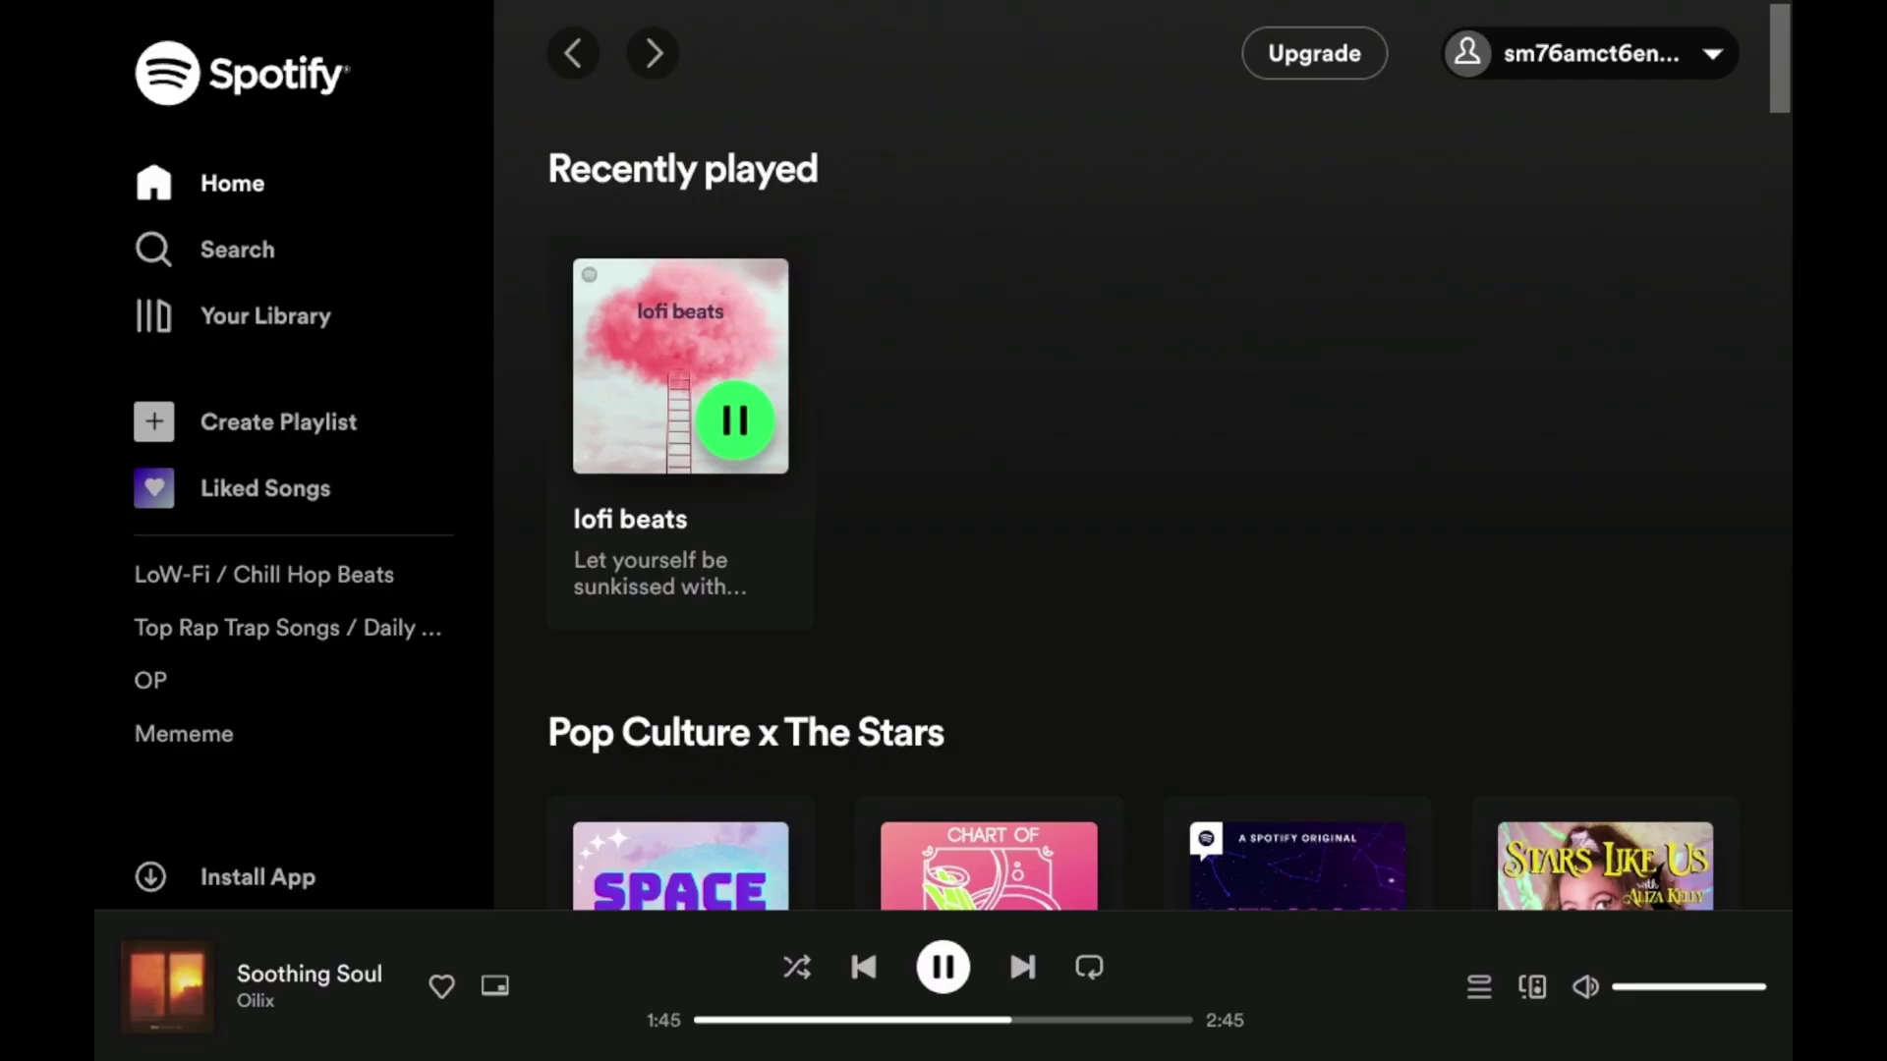
Step: Skip to the next Spotify track, then switch to Vampire Survivors and resume the run
left_click(1023, 971)
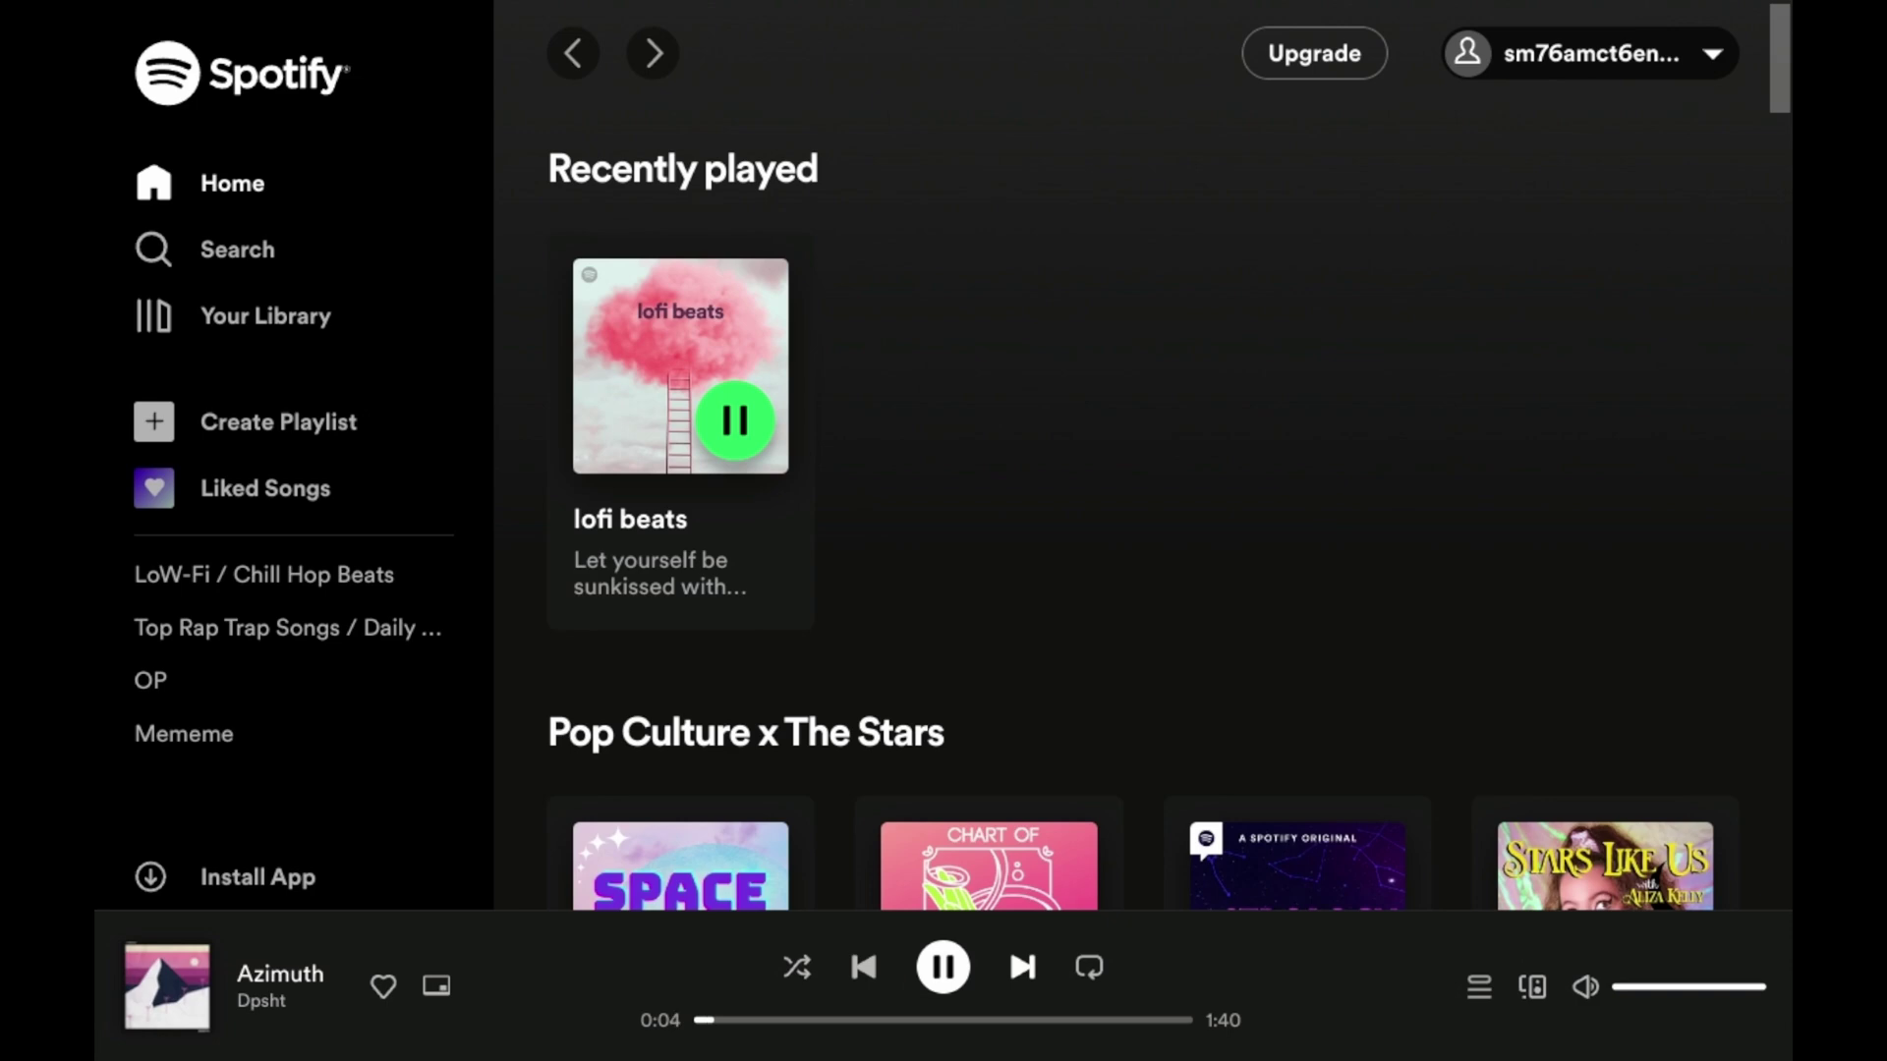
key("ctrl+1")
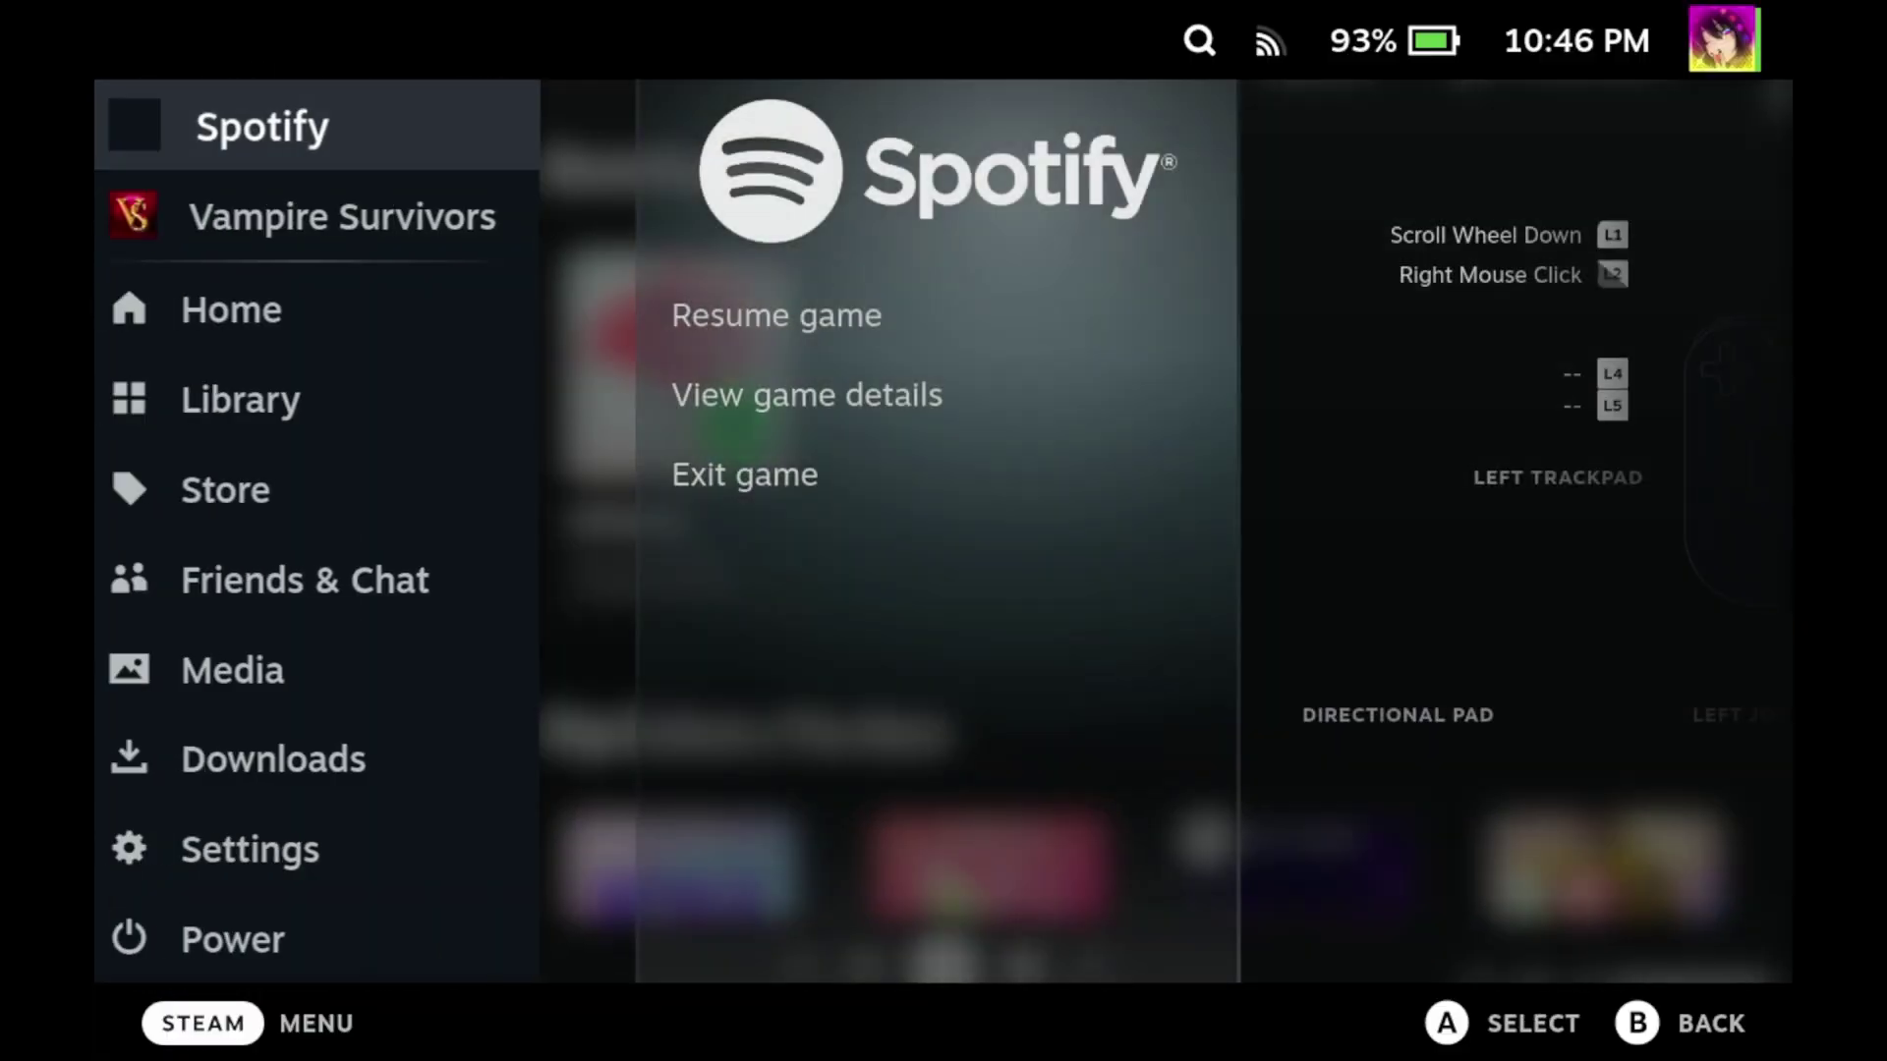
key("Return")
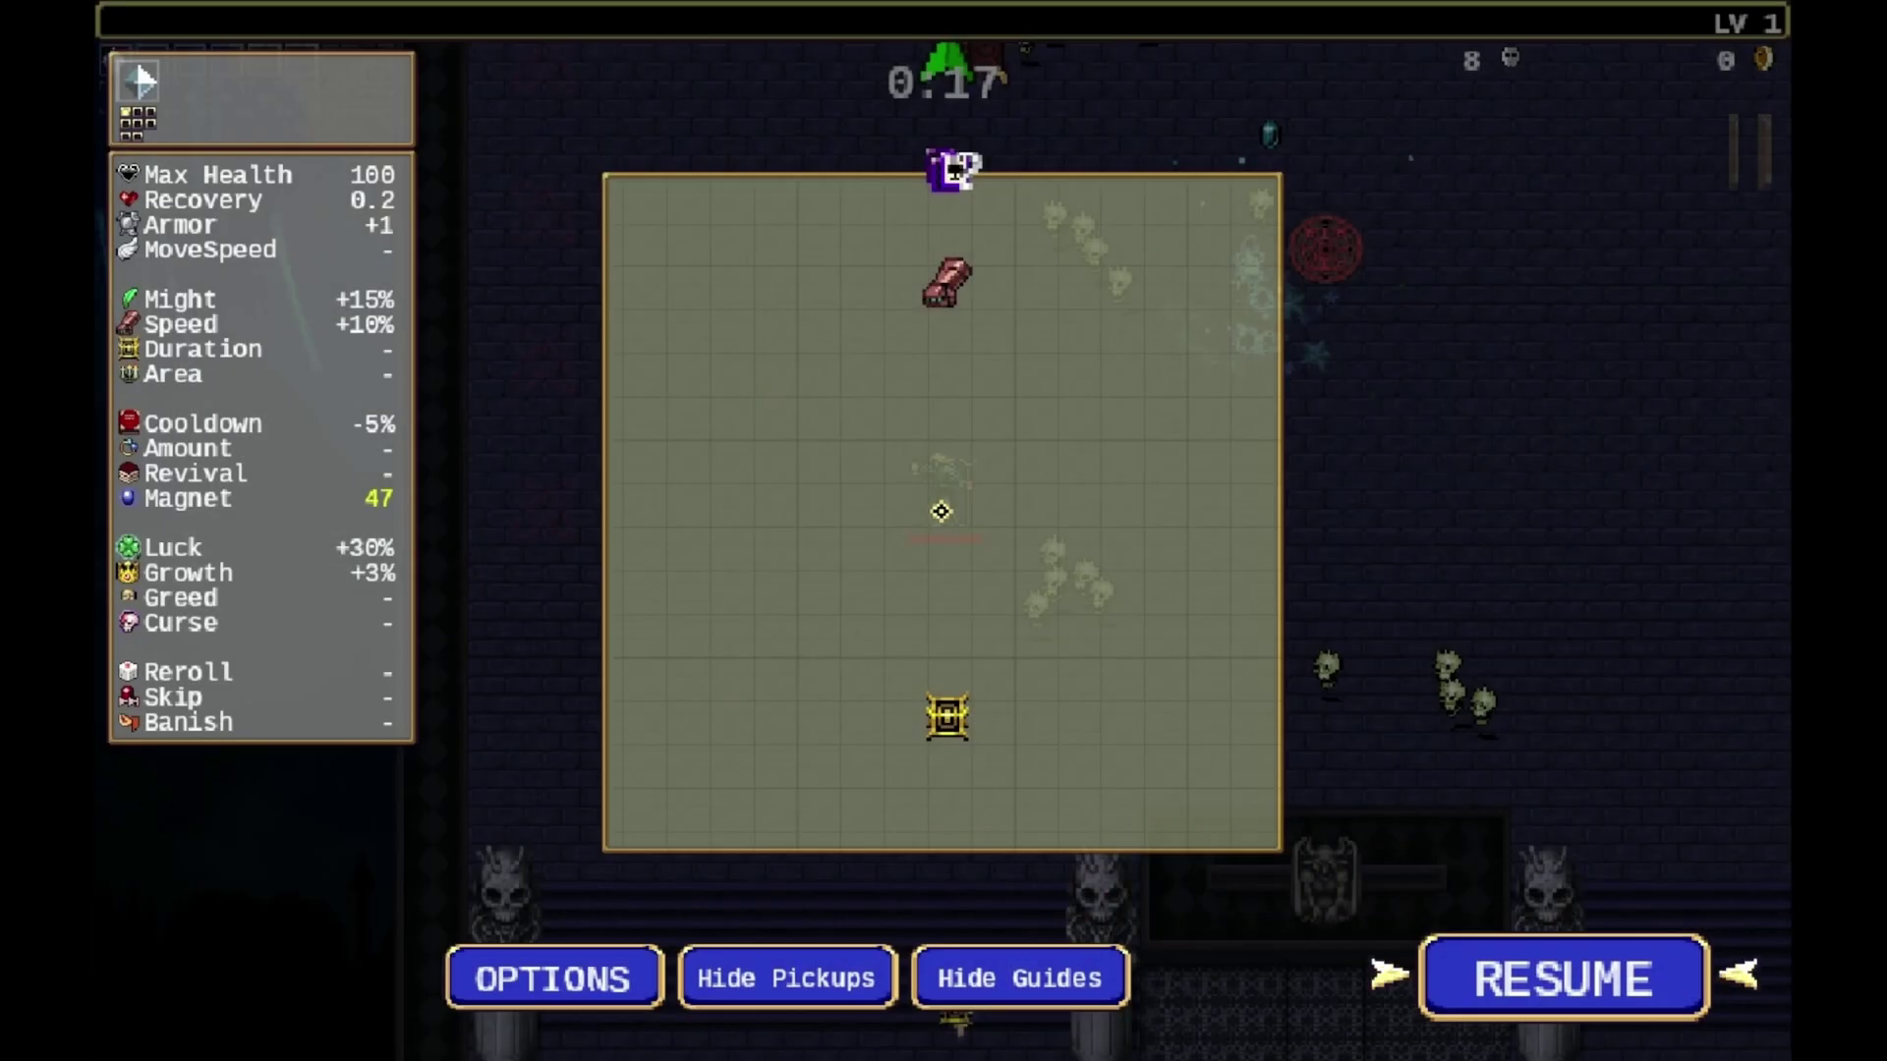
key("Return")
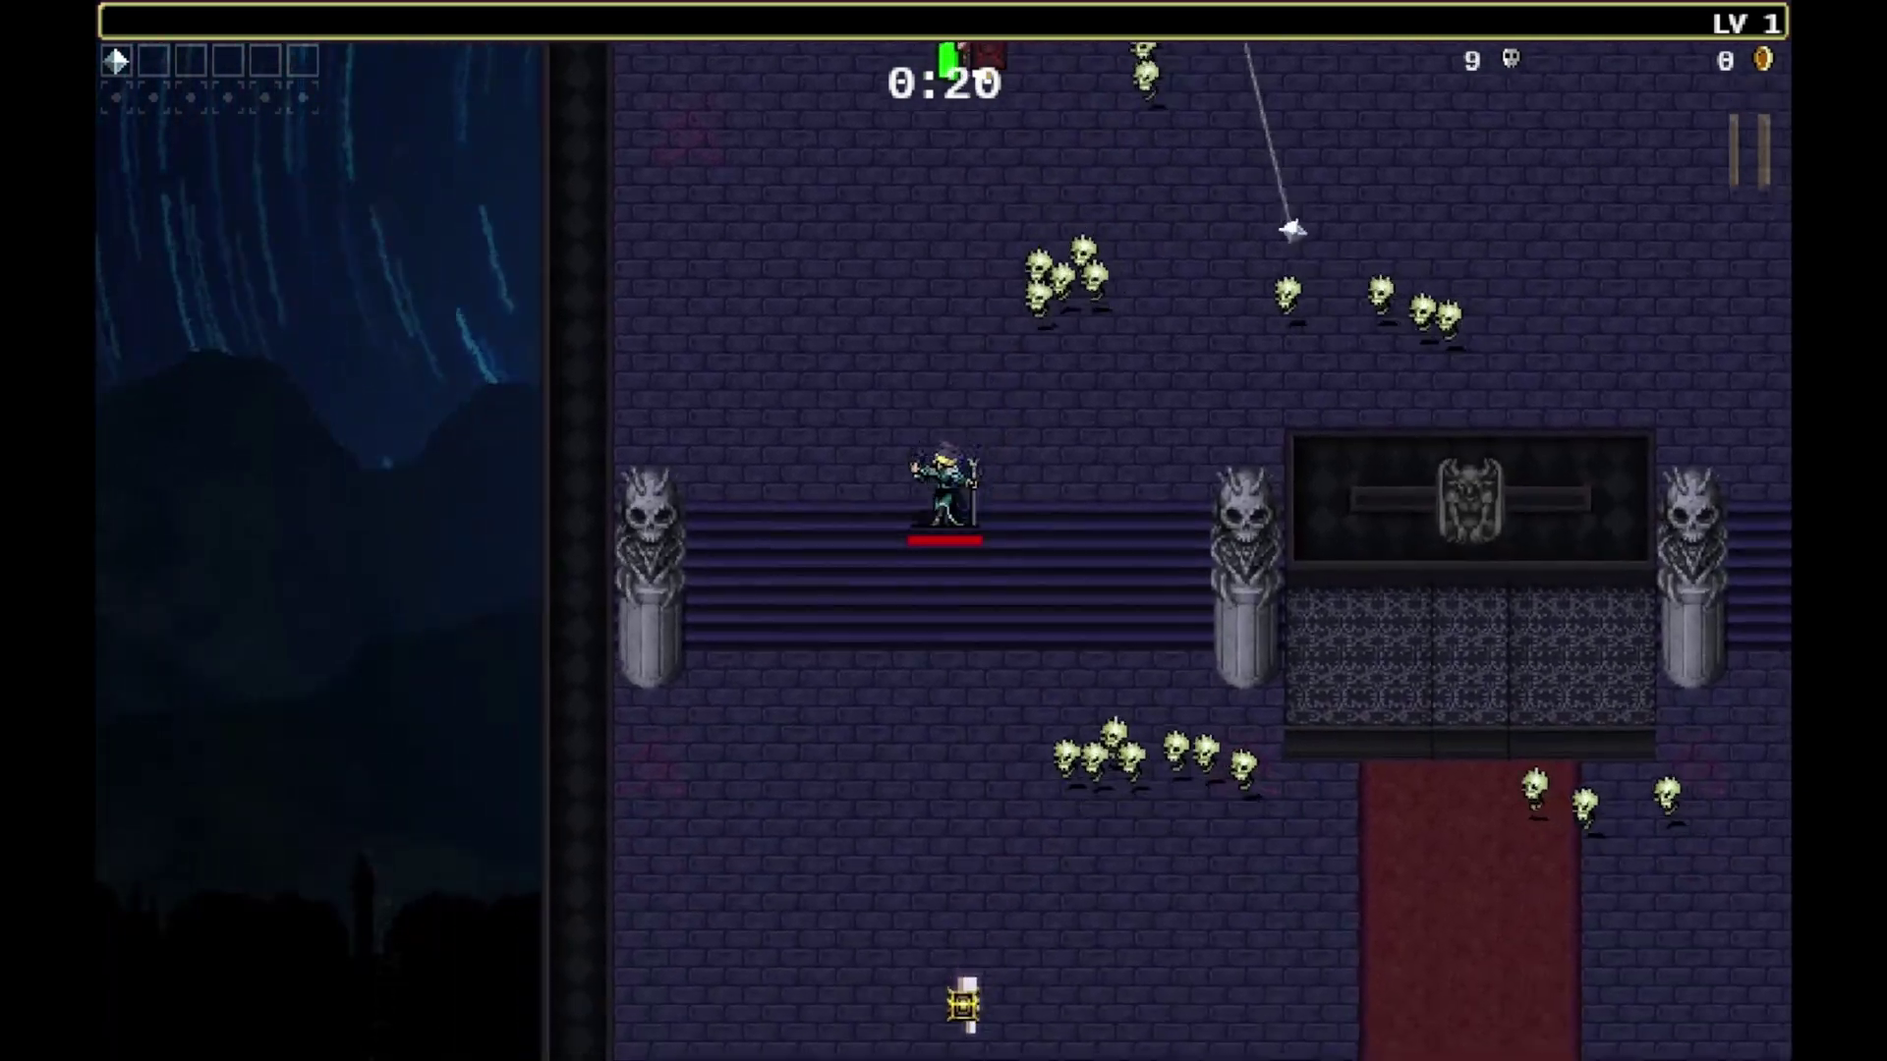
Step: Steer the character around the map and along the red carpet, dodging enemies
key("Down")
key("Right")
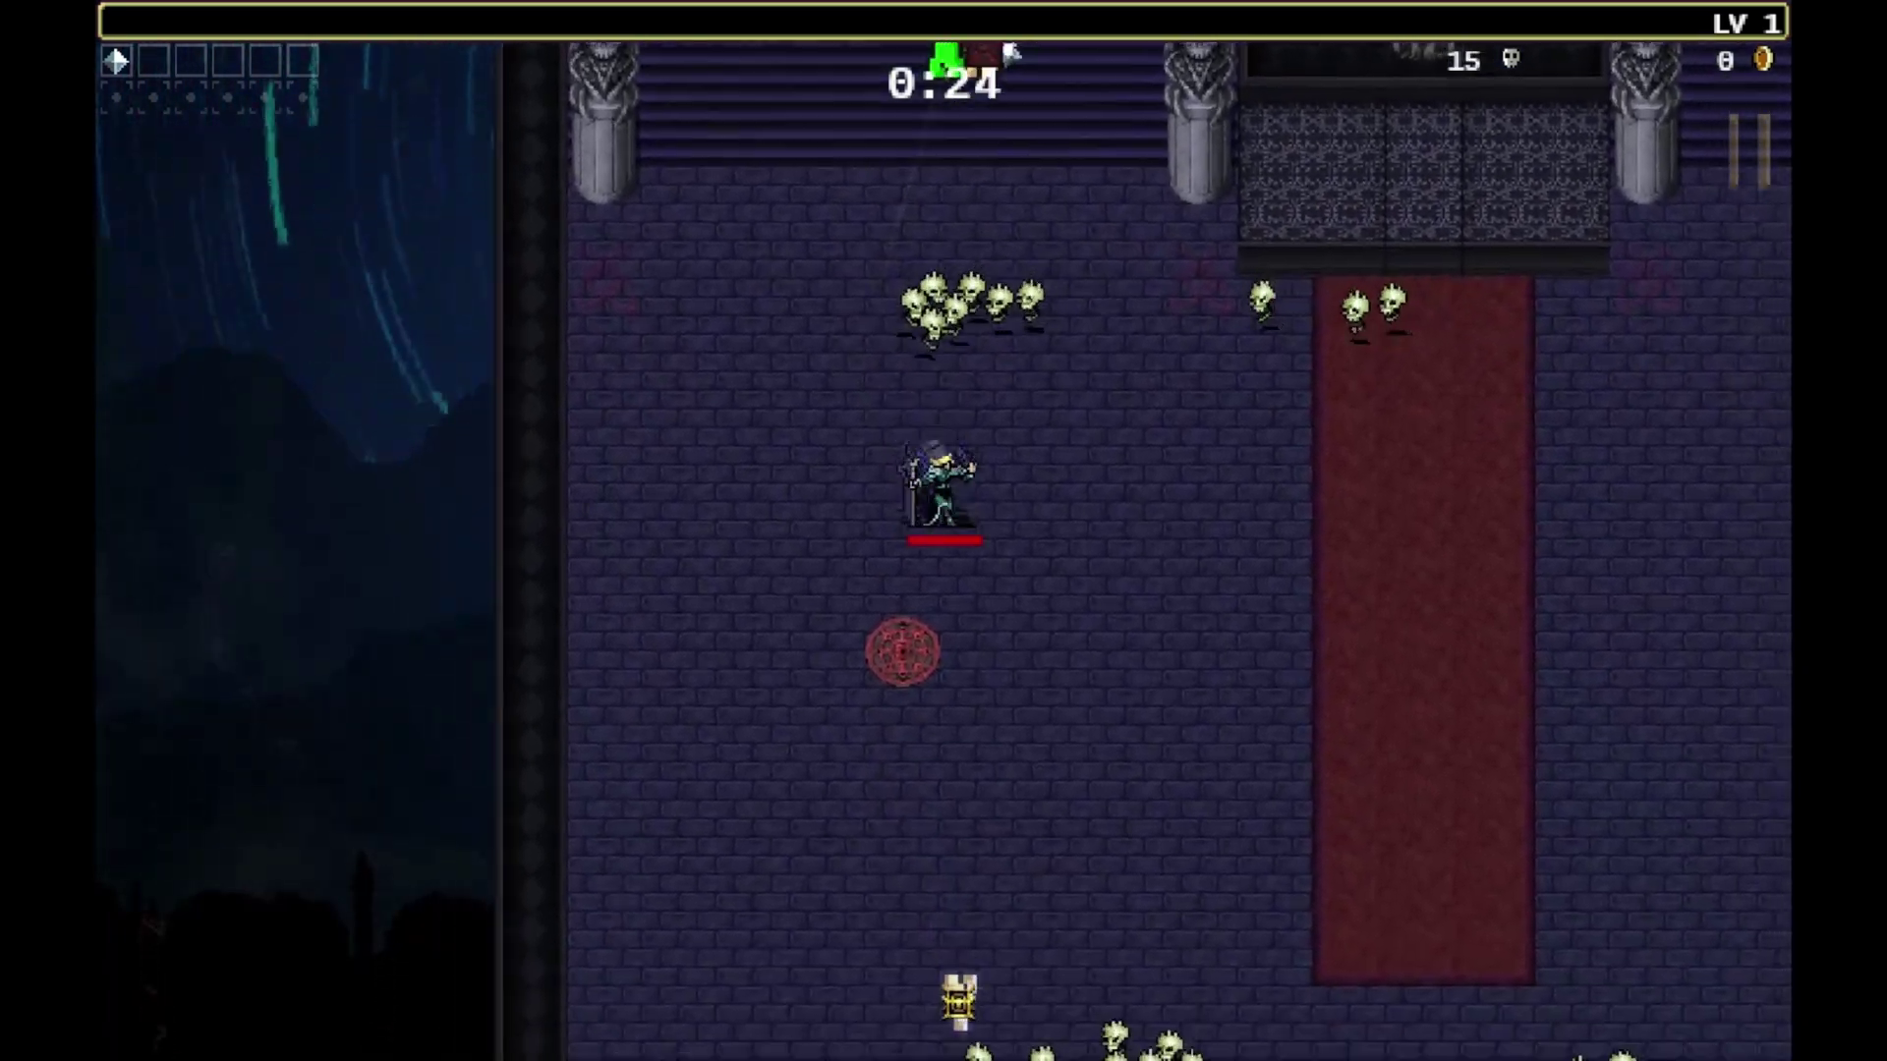
key("Right")
key("Up")
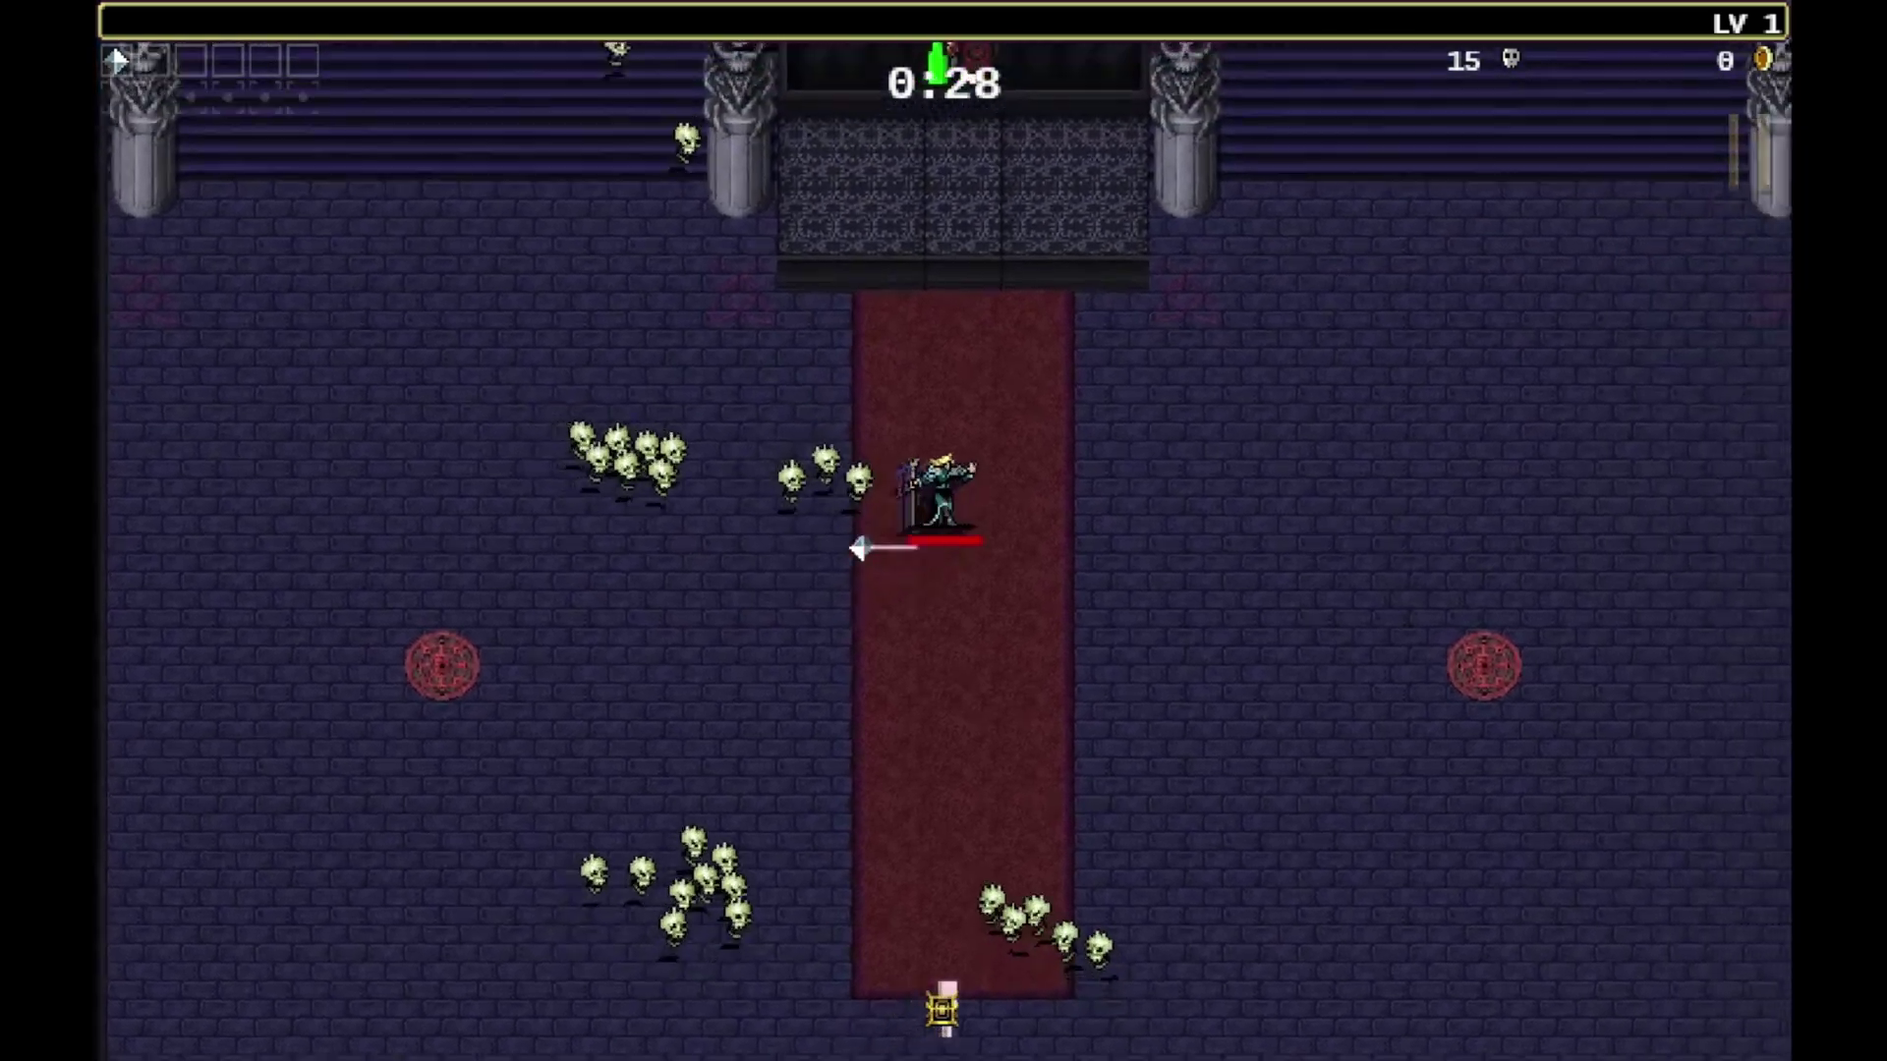
key("Up")
key("Right")
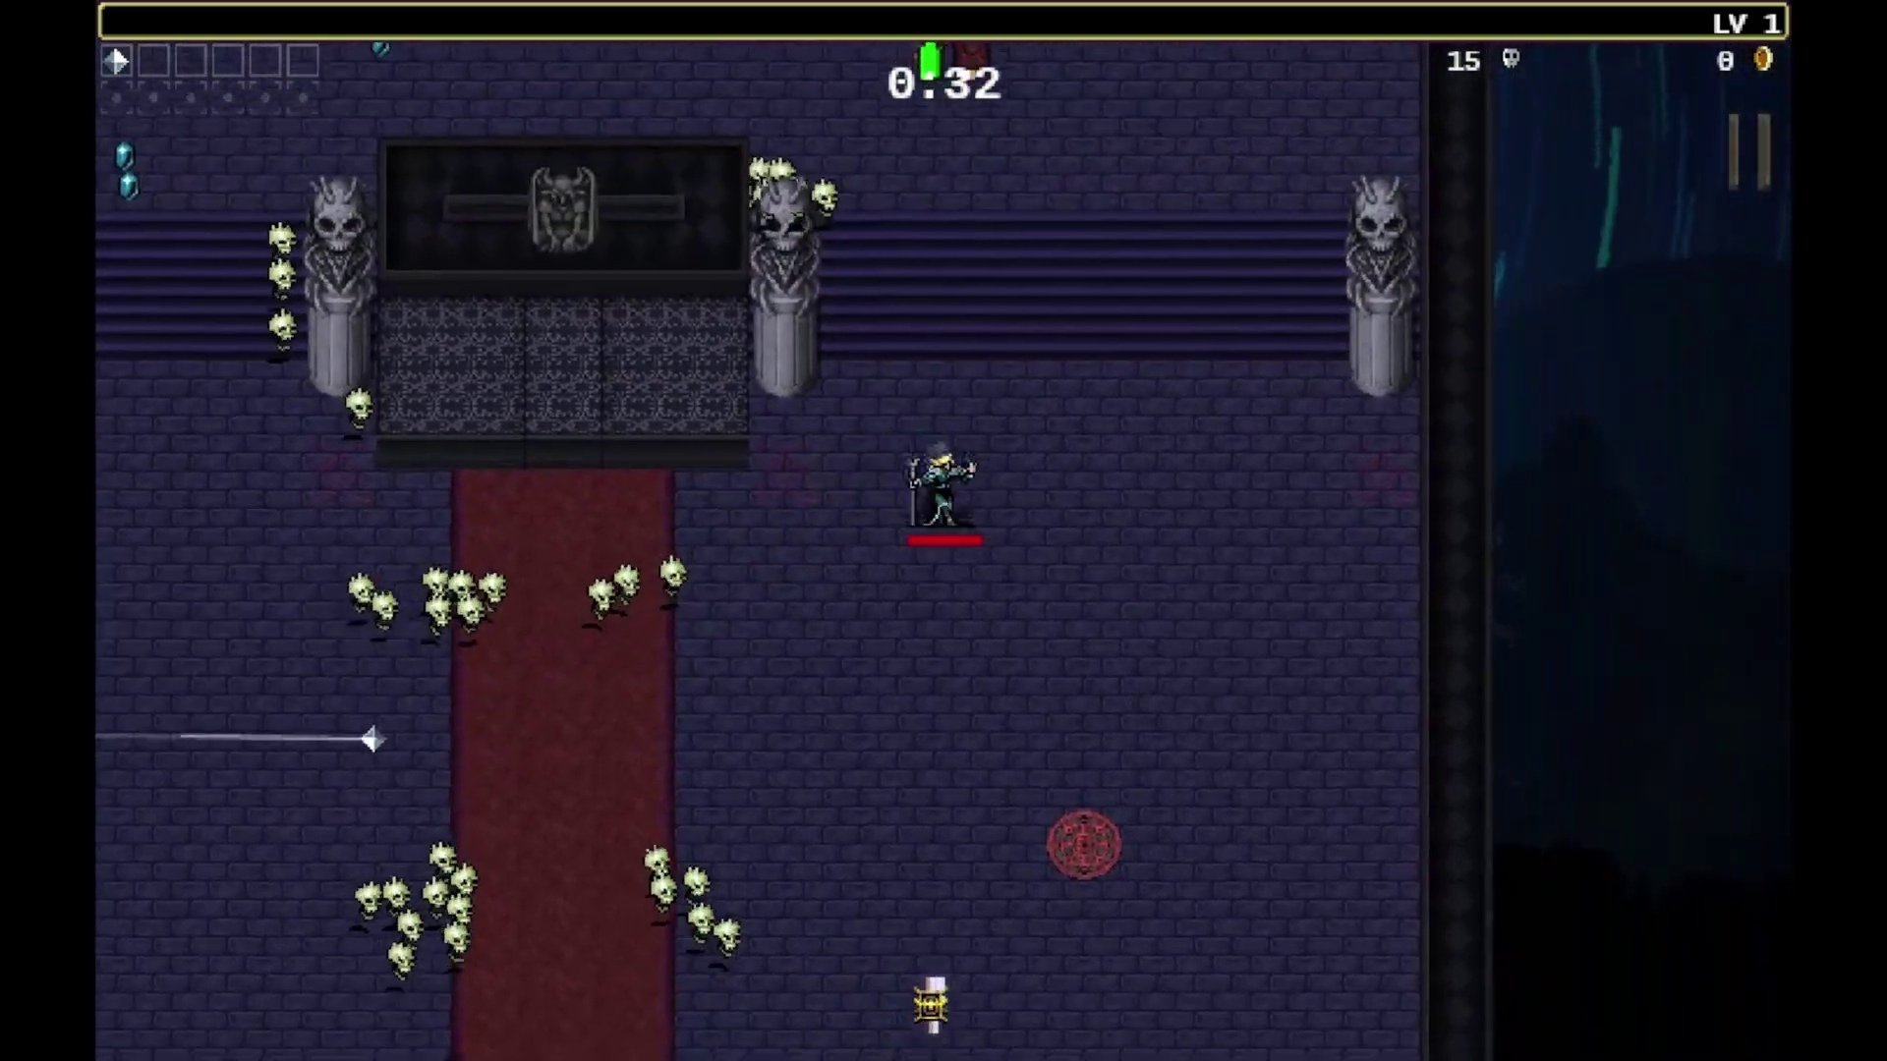
key("Down")
key("Left")
key("Right")
key("Up")
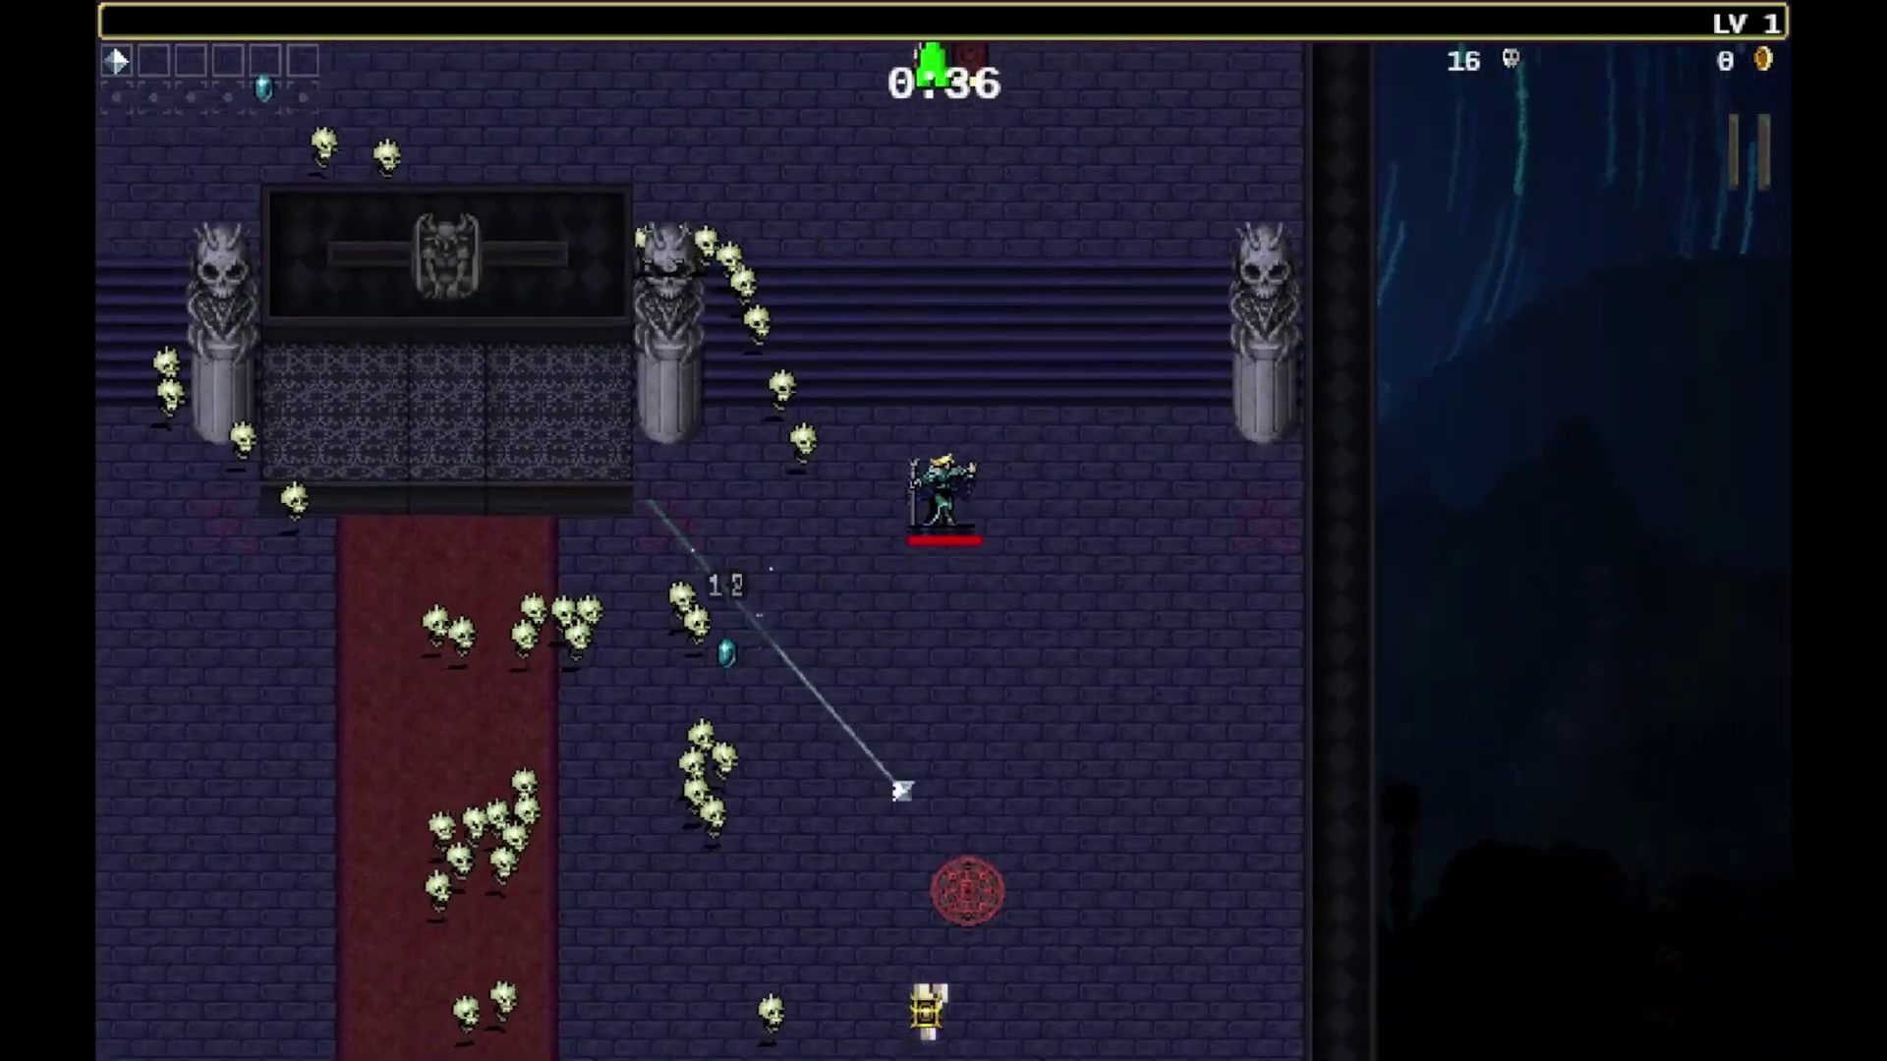
key("Up")
key("Right")
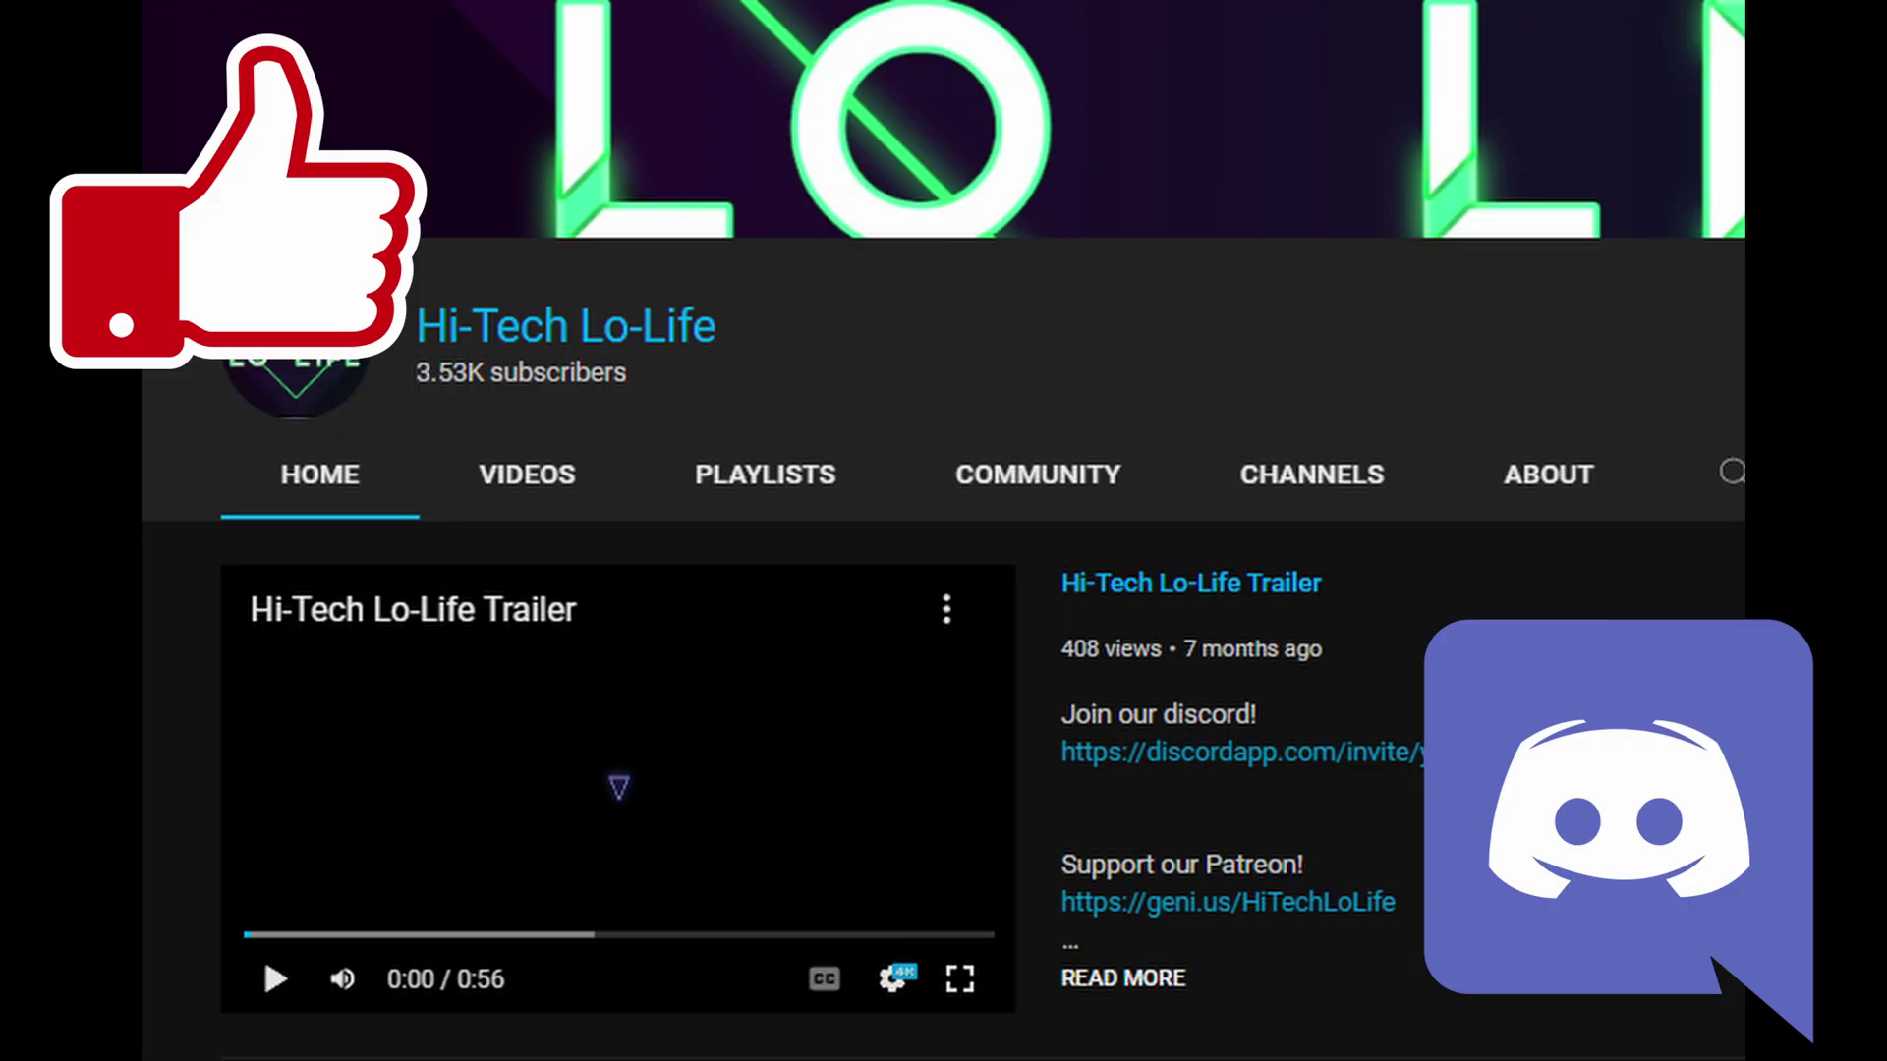